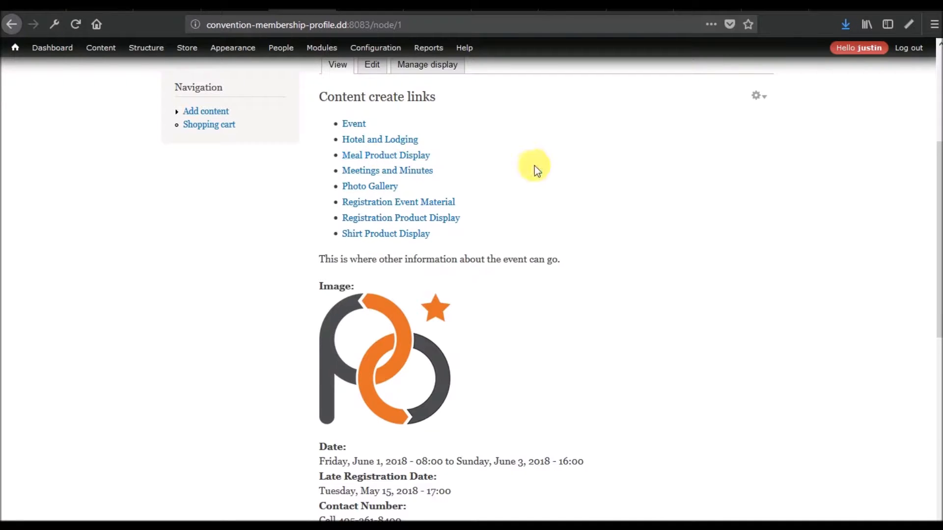
# Step: Examine the Shirt Product Display creation form, then the 2018 conference page's create links and All Content listing
pyautogui.click(395, 236)
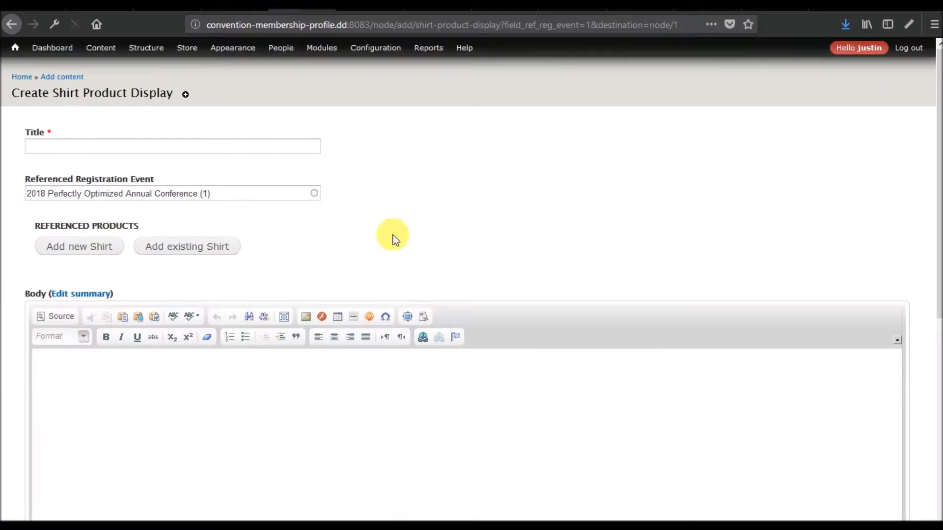
pyautogui.click(11, 23)
pyautogui.scroll(5, 342, 323)
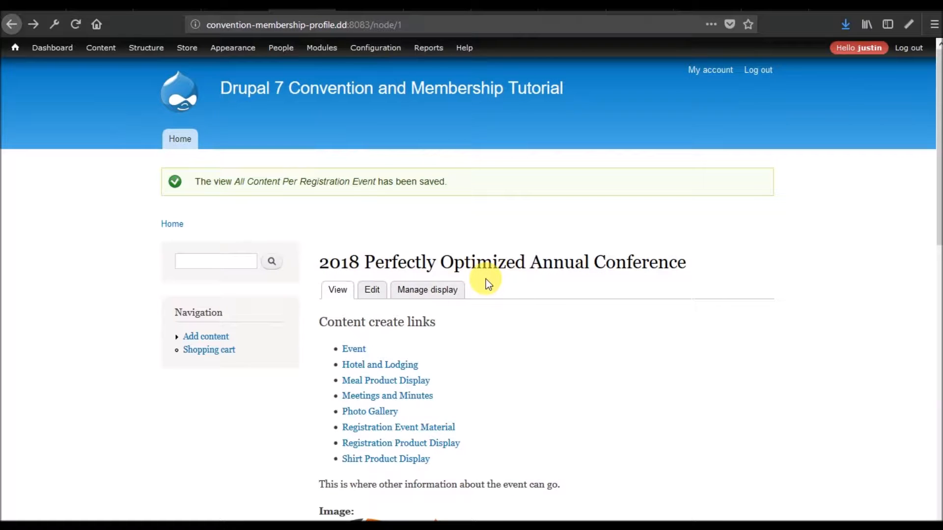
pyautogui.scroll(-5, 485, 279)
pyautogui.scroll(3, 485, 279)
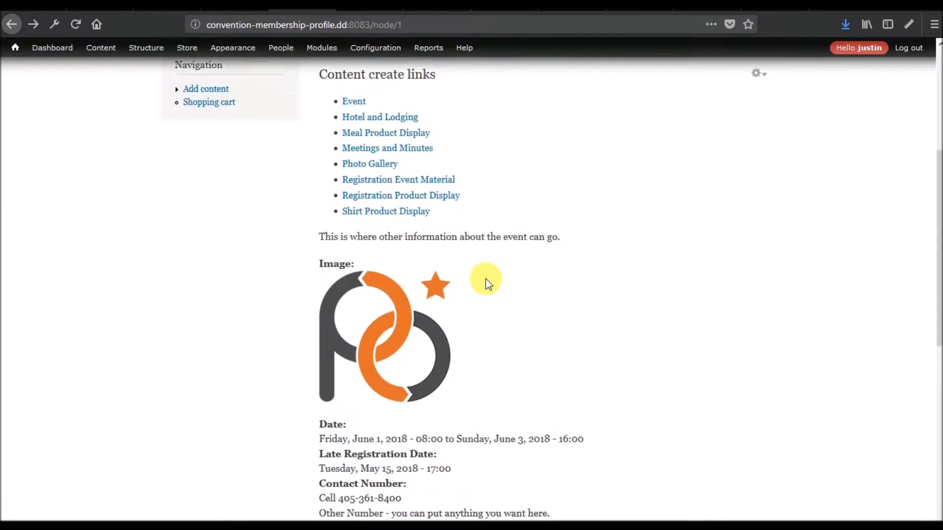
pyautogui.scroll(-8, 485, 279)
pyautogui.scroll(-3, 485, 279)
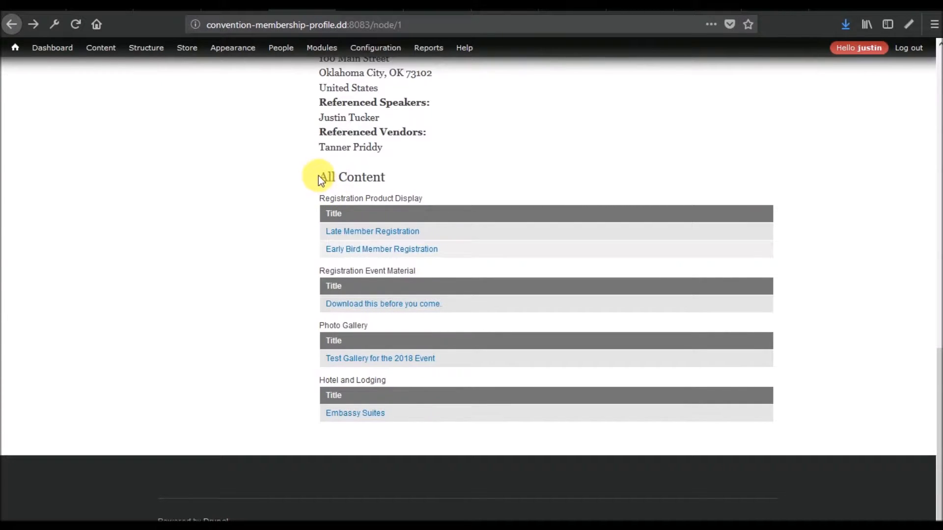
pyautogui.moveTo(318, 176); pyautogui.dragTo(410, 175)
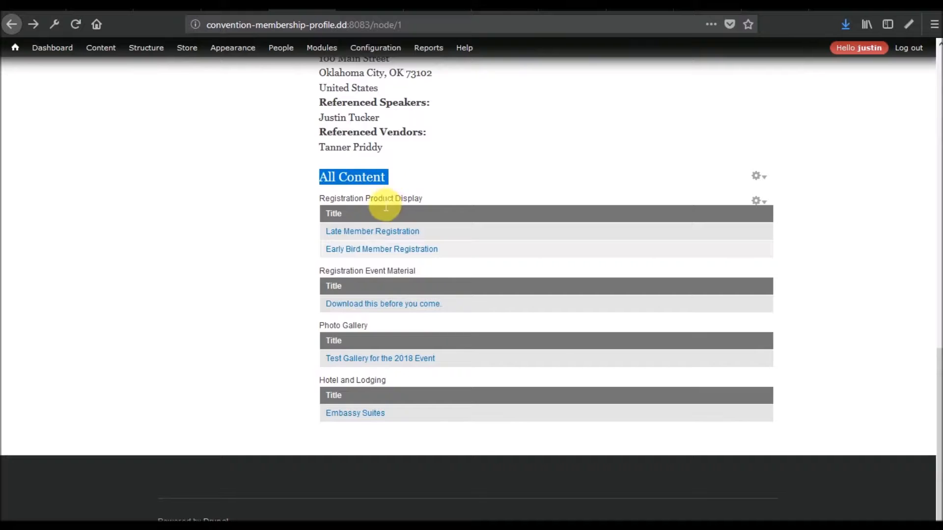
pyautogui.scroll(10, 394, 366)
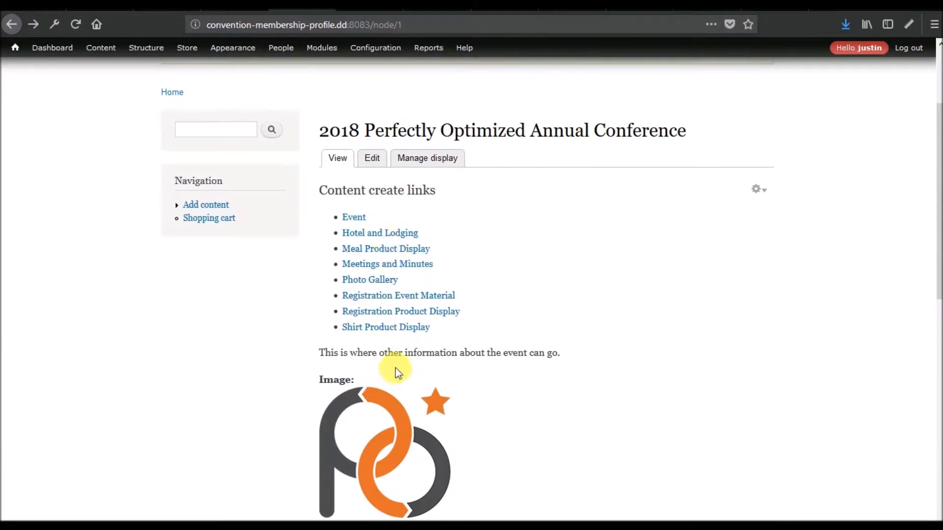
# Step: Start a new Shirt Product Display from the 2018 conference page and title it "2018 PO Annual T-shirt"
pyautogui.click(368, 326)
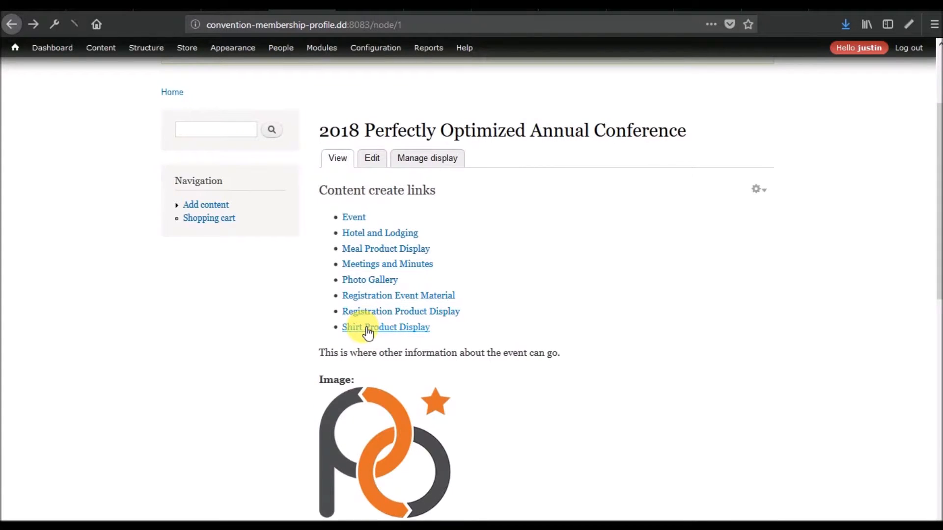
pyautogui.click(211, 148)
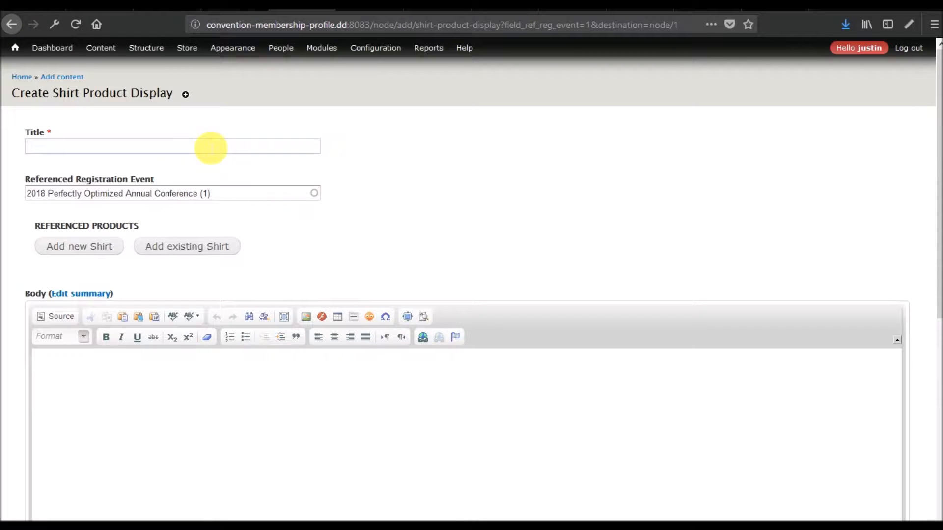
pyautogui.write('2018')
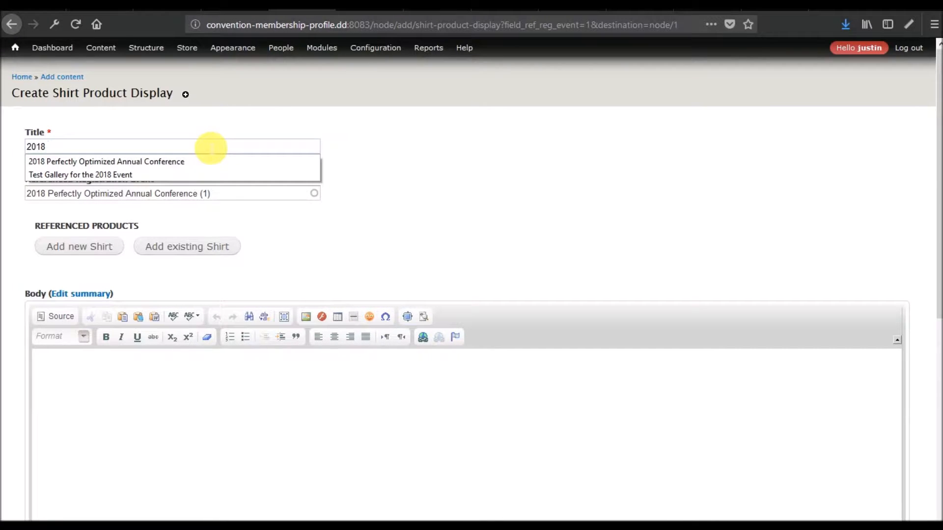
pyautogui.write(' PO An')
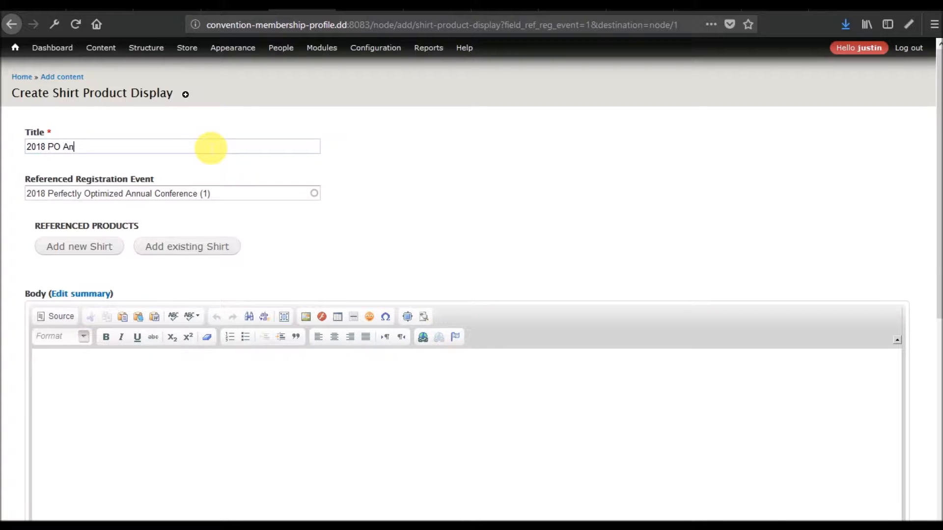
pyautogui.write('nual T-shirt')
pyautogui.moveTo(216, 194); pyautogui.dragTo(29, 201)
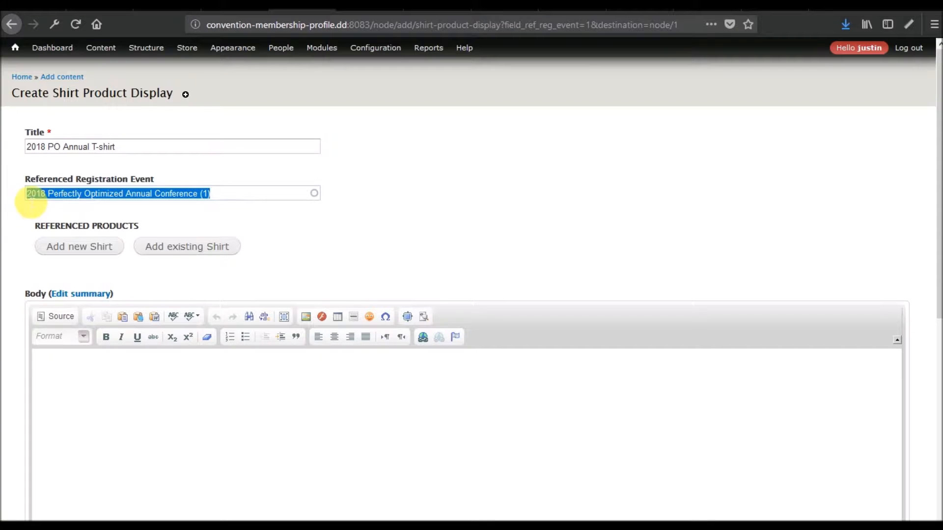
pyautogui.click(86, 195)
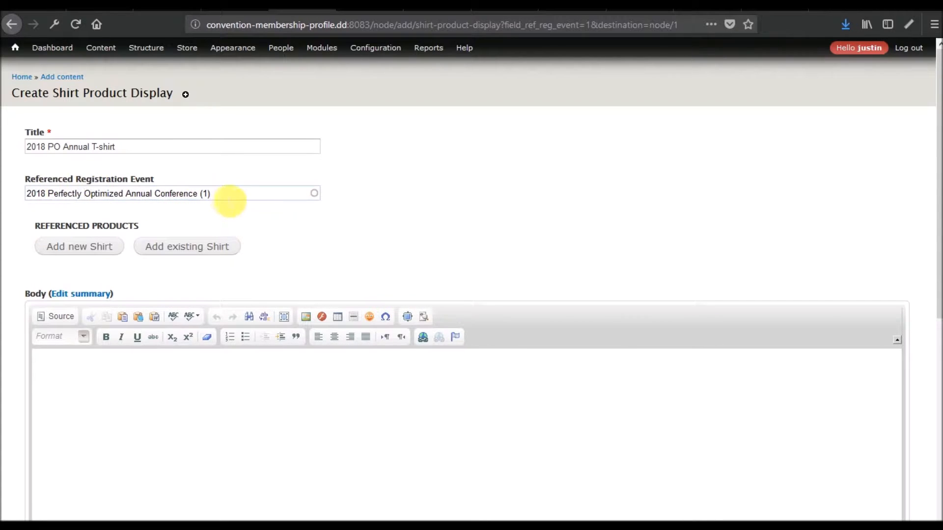
# Step: Start adding a new shirt to the referenced products and look through its size, color and type choices
pyautogui.click(71, 250)
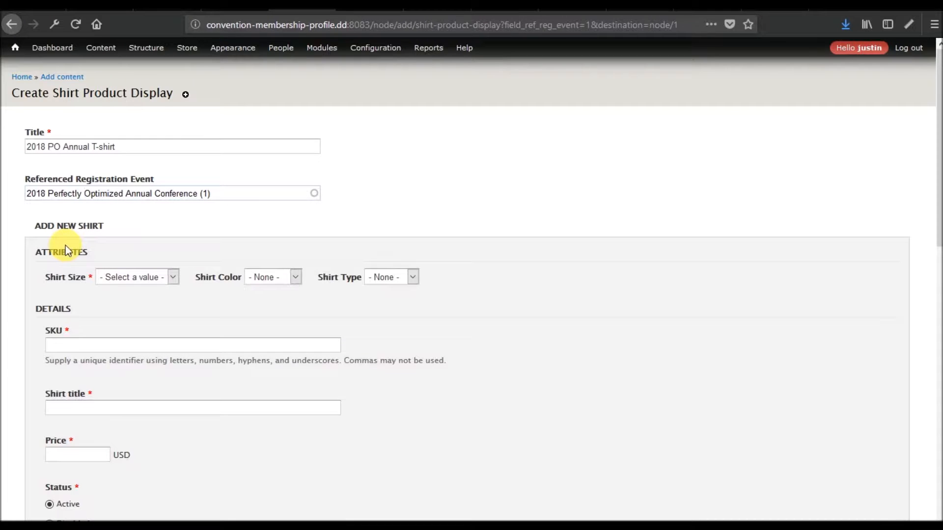
pyautogui.click(157, 277)
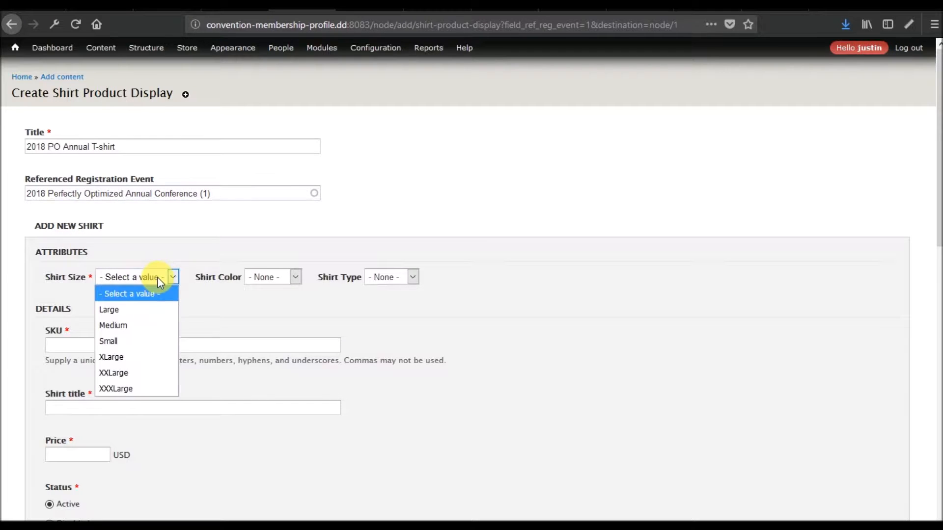
pyautogui.click(276, 280)
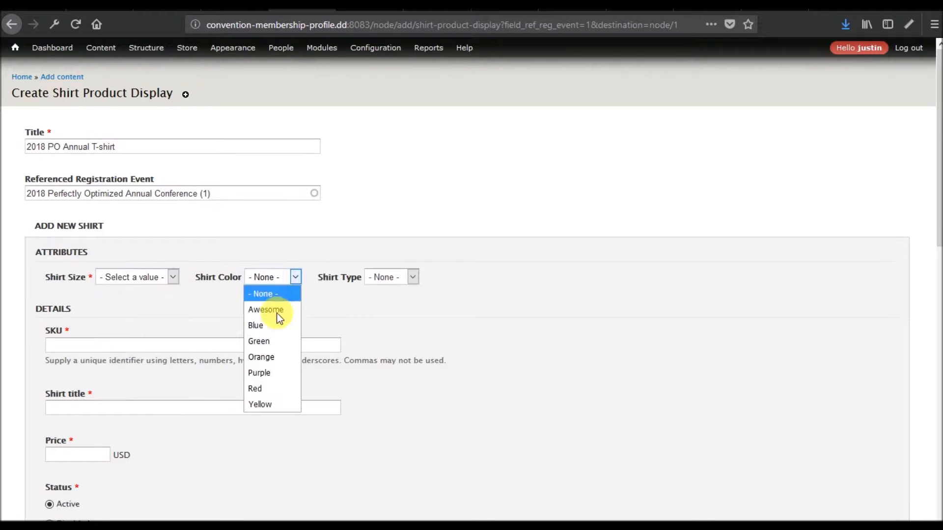
pyautogui.click(406, 280)
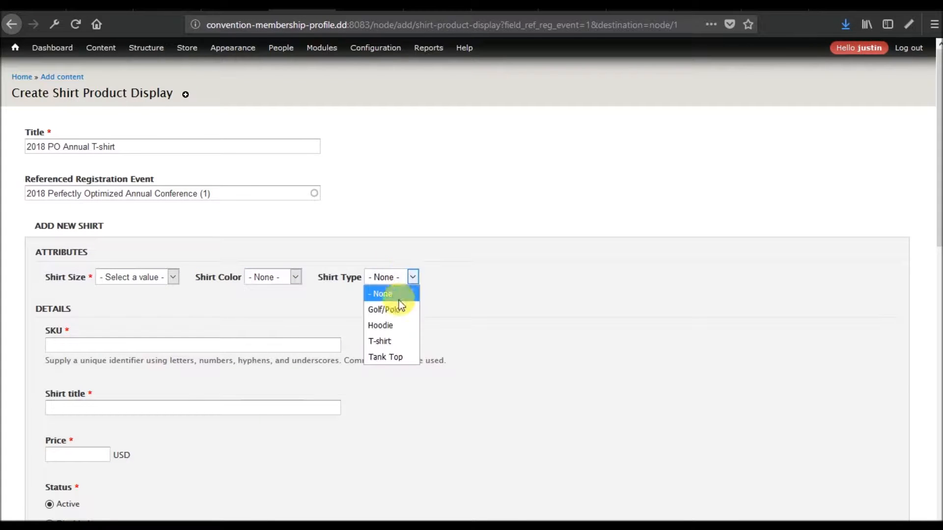
pyautogui.click(276, 267)
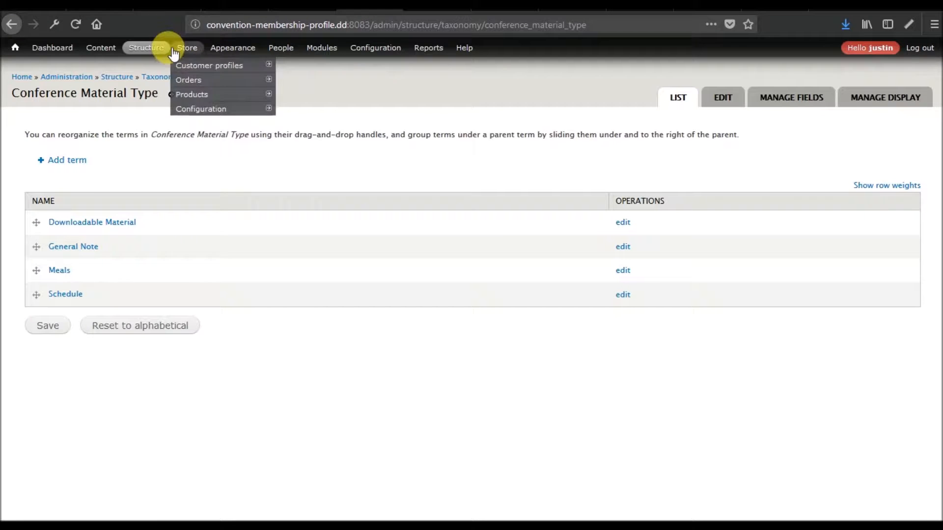
# Step: Open the list of taxonomy vocabularies and examine the shirt color, size and type entries
pyautogui.click(154, 196)
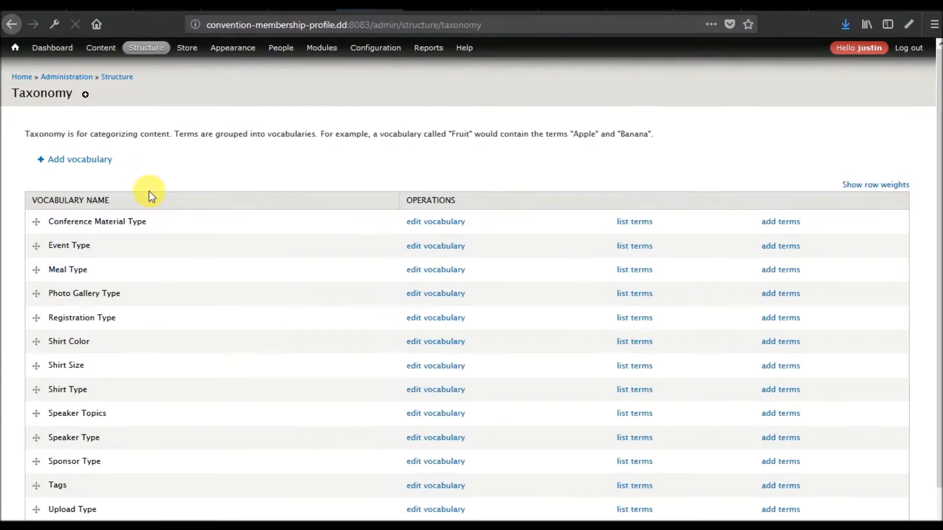
pyautogui.scroll(-2, 162, 255)
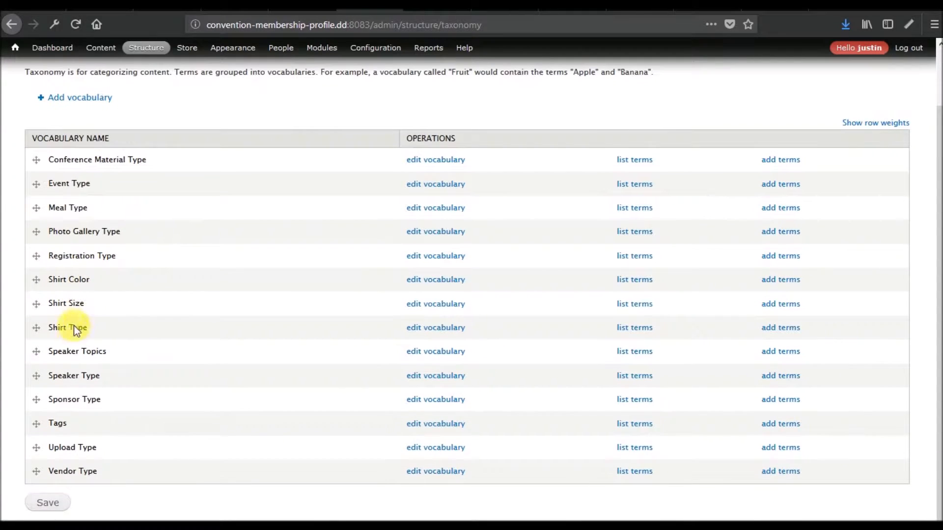
pyautogui.scroll(2, 123, 337)
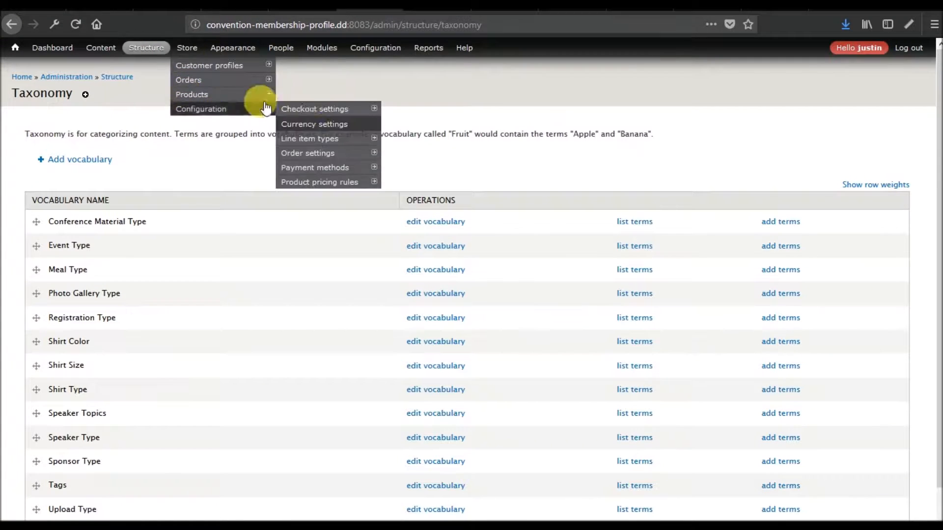
# Step: Open the field management of the Shirts product type and examine the Shirt Size field's settings
pyautogui.moveTo(269, 100)
pyautogui.moveTo(305, 95)
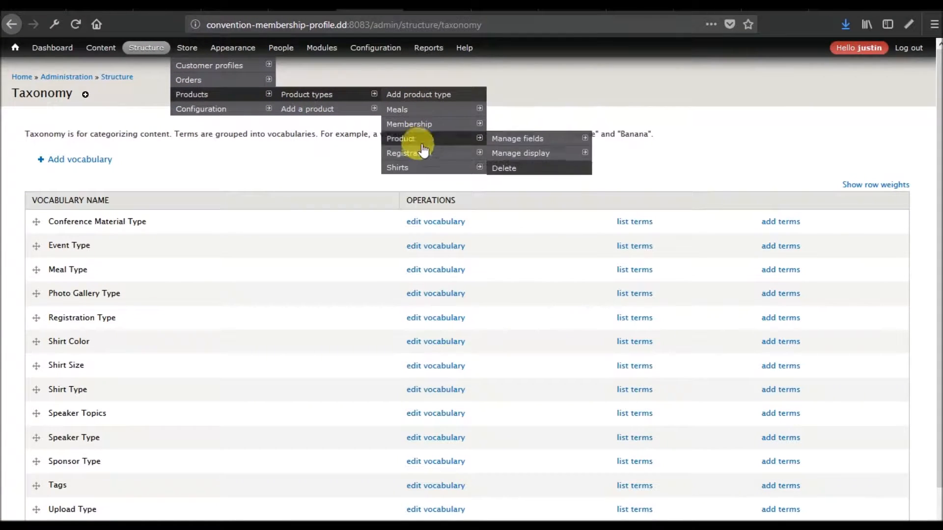
pyautogui.moveTo(418, 168)
pyautogui.click(521, 169)
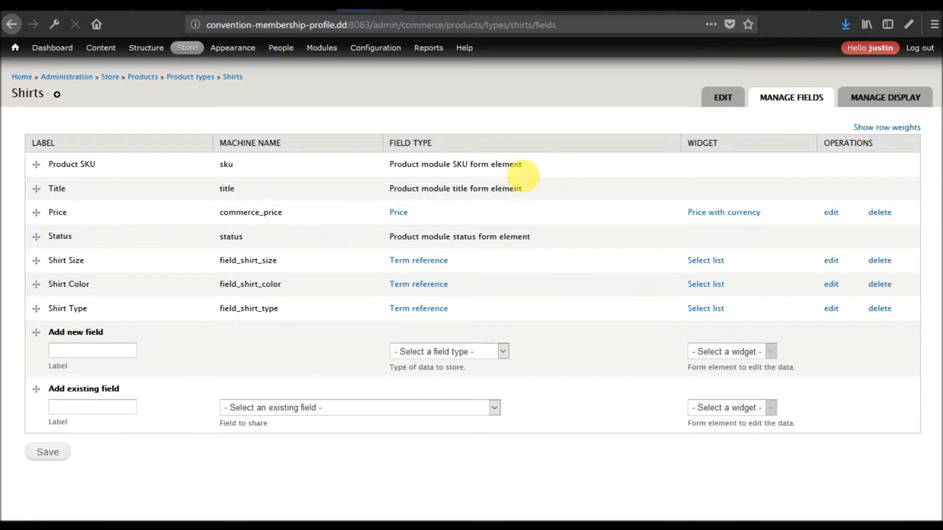
pyautogui.click(830, 260)
pyautogui.scroll(-3, 281, 327)
pyautogui.scroll(-5, 280, 327)
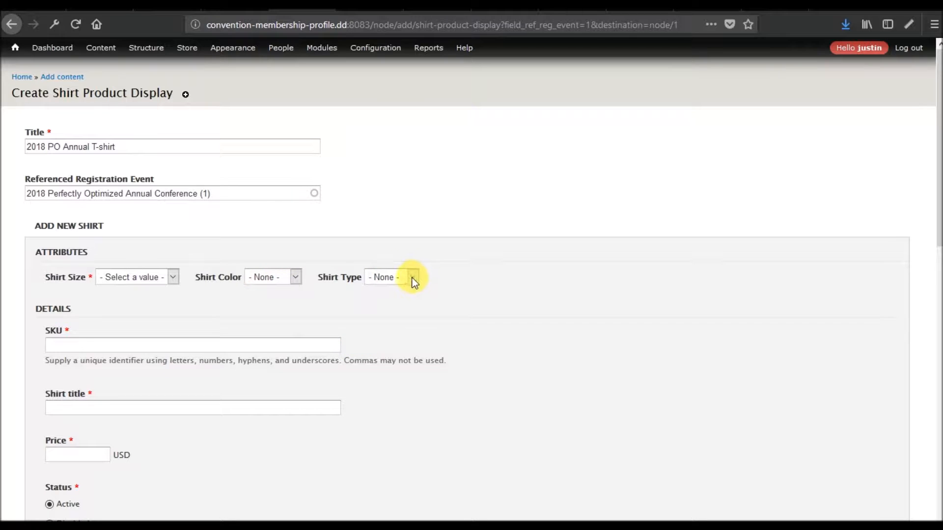
# Step: Review the available Shirt Size, Shirt Color and Shirt Type options in the new shirt form
pyautogui.click(173, 282)
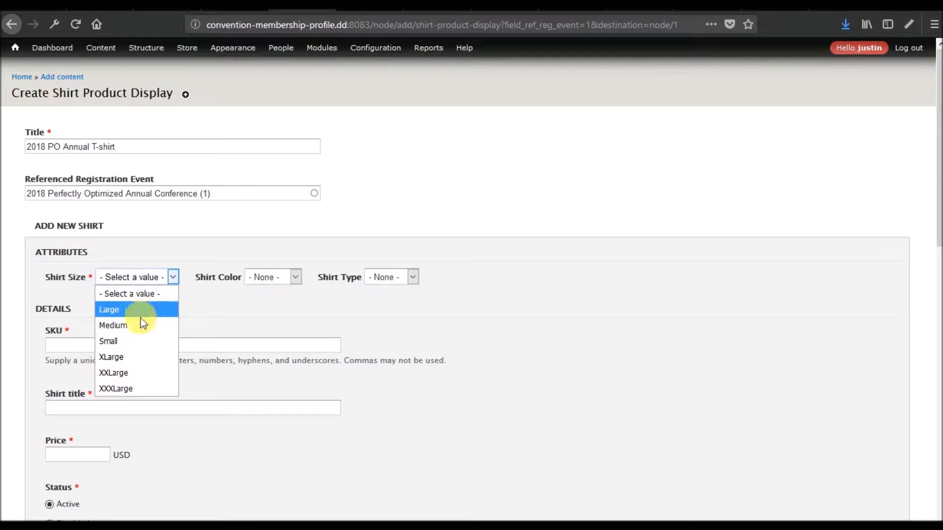
pyautogui.click(281, 275)
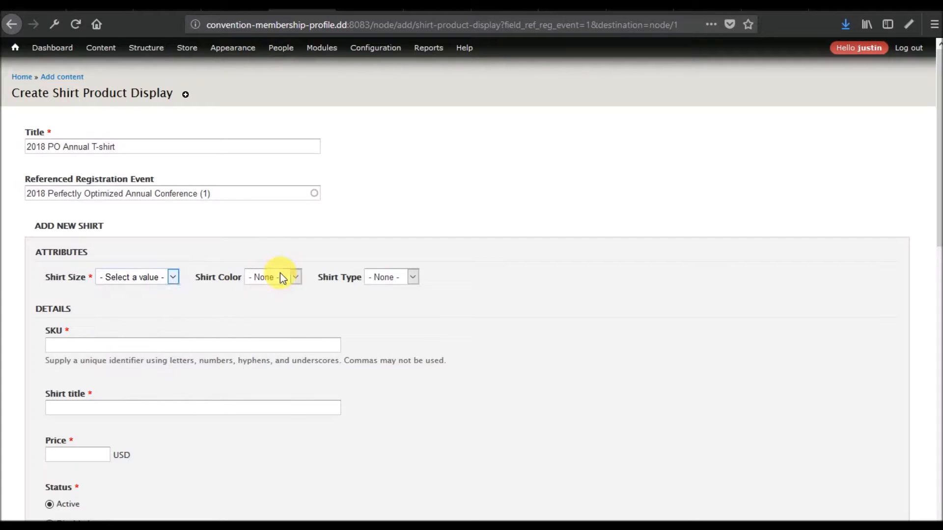
pyautogui.click(281, 275)
pyautogui.click(408, 277)
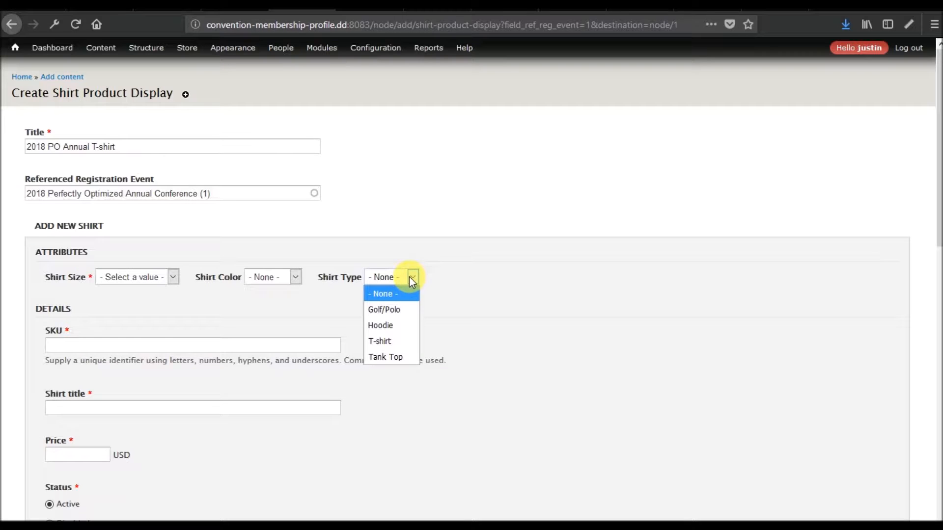
# Step: Set the new shirt's attributes to size Large, color Blue and type T-shirt
pyautogui.click(149, 276)
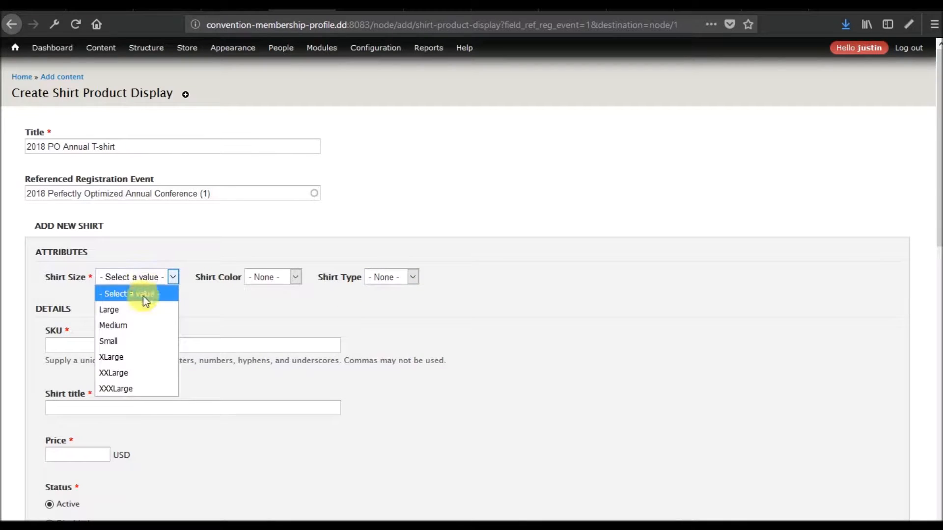
pyautogui.click(120, 309)
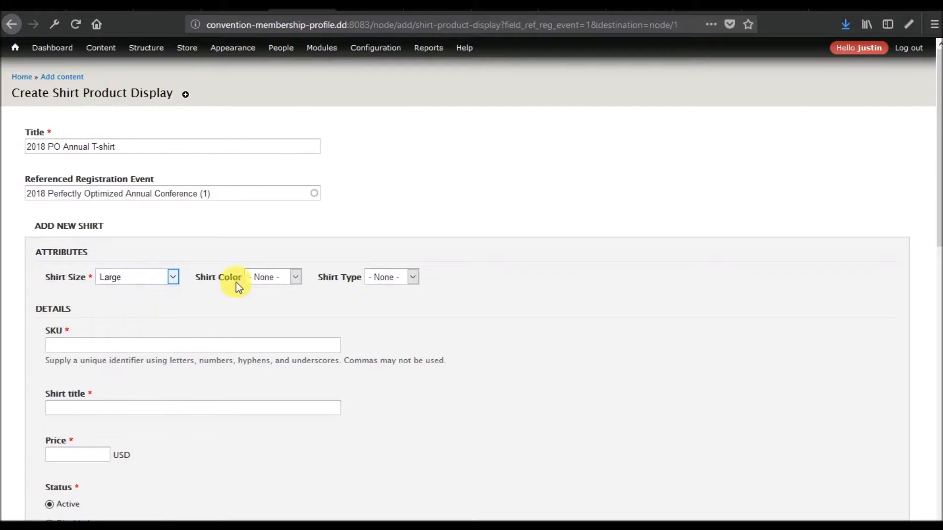
pyautogui.click(278, 281)
pyautogui.click(272, 326)
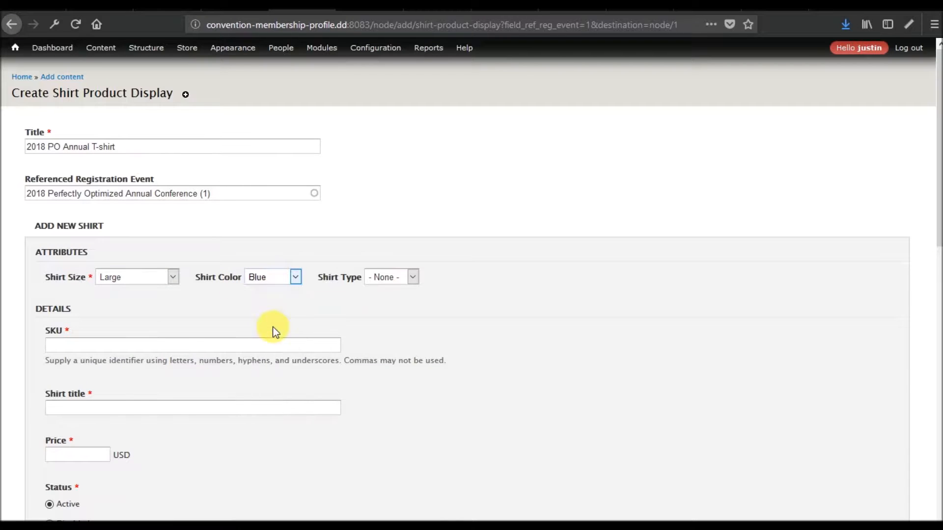
pyautogui.click(400, 278)
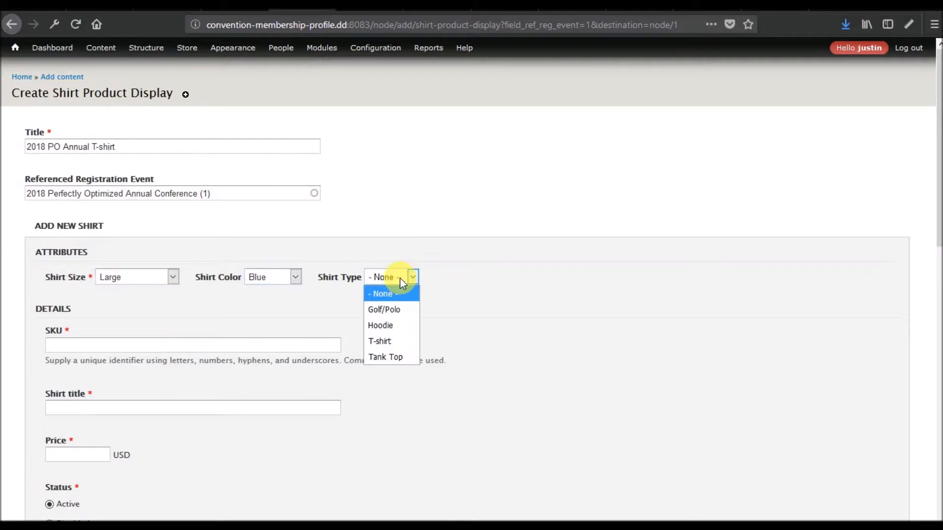
pyautogui.click(397, 340)
# Step: Enter 2018_large_blue_t_shirt as the new shirt's SKU
pyautogui.click(236, 348)
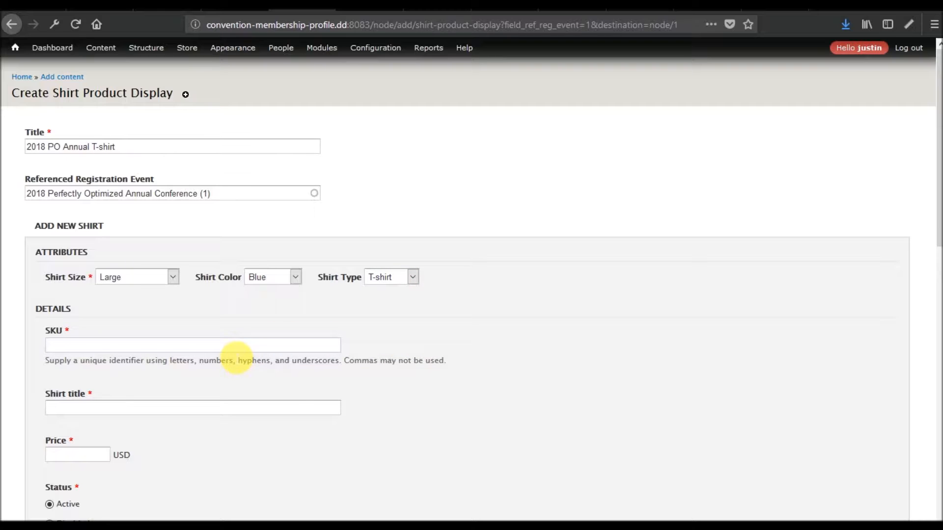
pyautogui.write('reg')
pyautogui.press('BackSpace')
pyautogui.press('BackSpace')
pyautogui.press('BackSpace')
pyautogui.write('2018_large_blue_ts')
pyautogui.press('BackSpace')
pyautogui.write('_shjr')
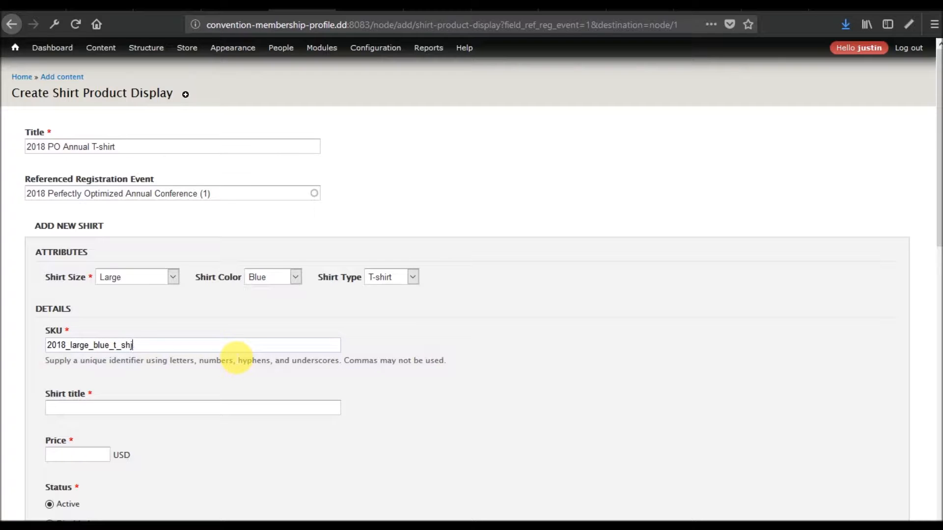
pyautogui.press('BackSpace')
pyautogui.write('irt')
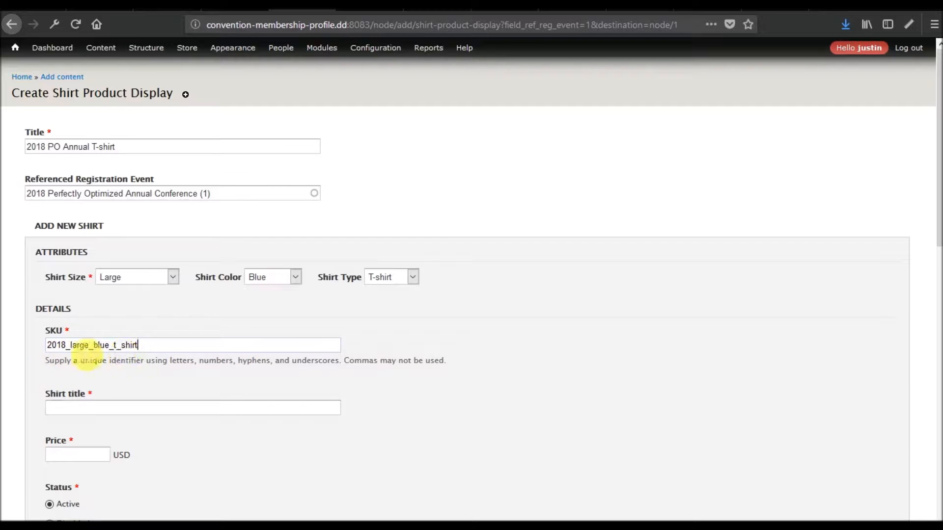
# Step: Give the new shirt the title "2018 Large Blue T Shirt" and a price of 25 USD
pyautogui.click(91, 409)
pyautogui.write('2018 Large Blue T')
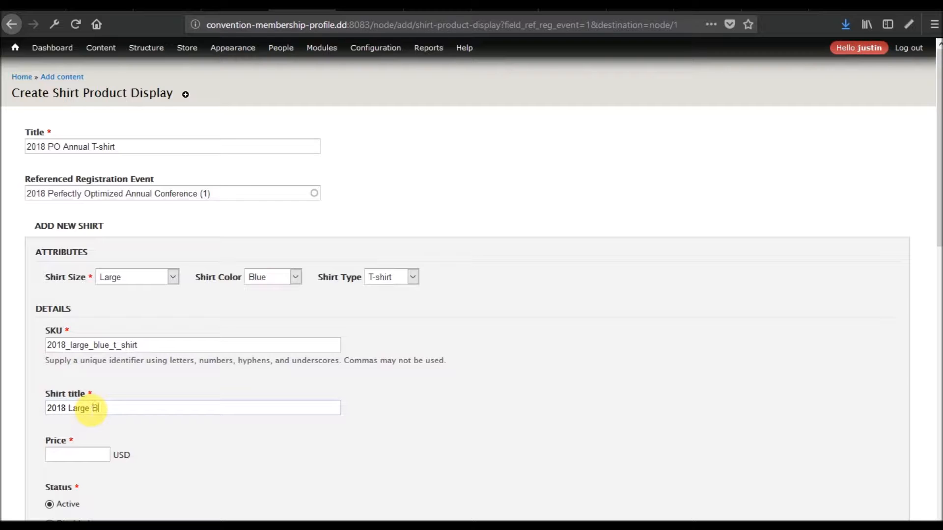
pyautogui.write(' Shirt')
pyautogui.click(82, 457)
pyautogui.write('25')
pyautogui.scroll(-3, 200, 437)
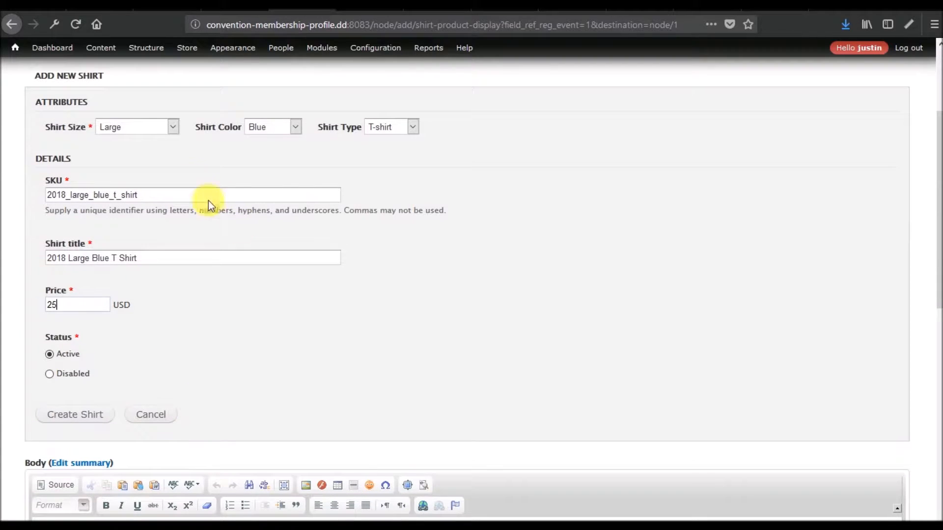
# Step: Create the large blue T-shirt and open the form for another new shirt
pyautogui.click(91, 414)
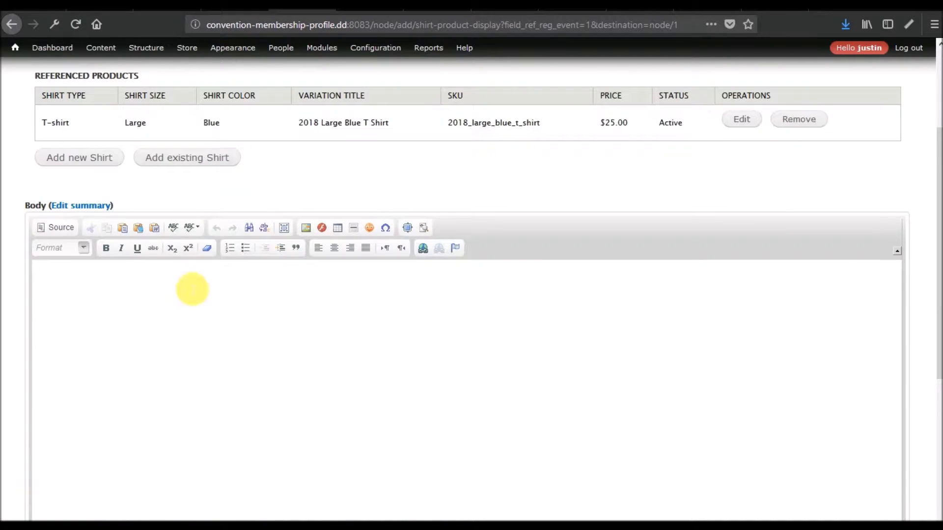
pyautogui.scroll(3, 162, 313)
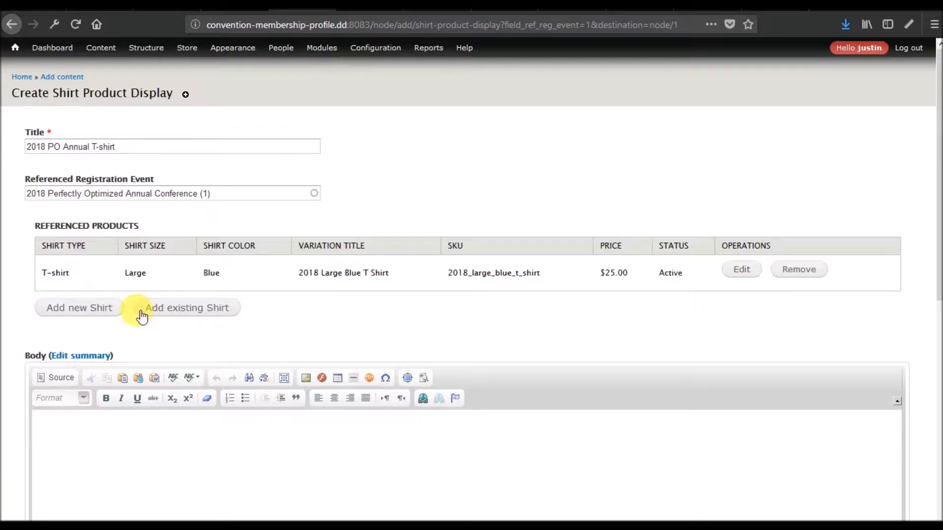
pyautogui.click(101, 310)
# Step: Set the second shirt's attributes to size Large, color Red and type T-shirt
pyautogui.click(184, 363)
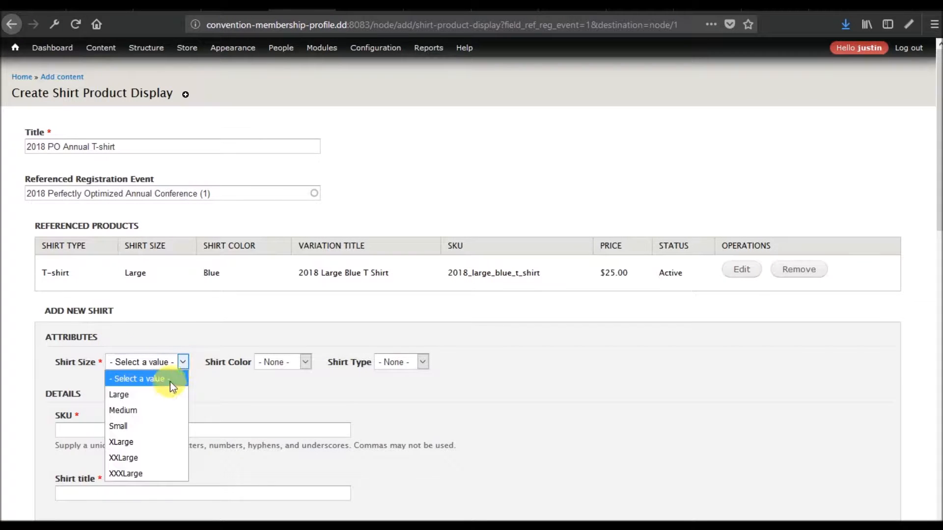
pyautogui.click(166, 392)
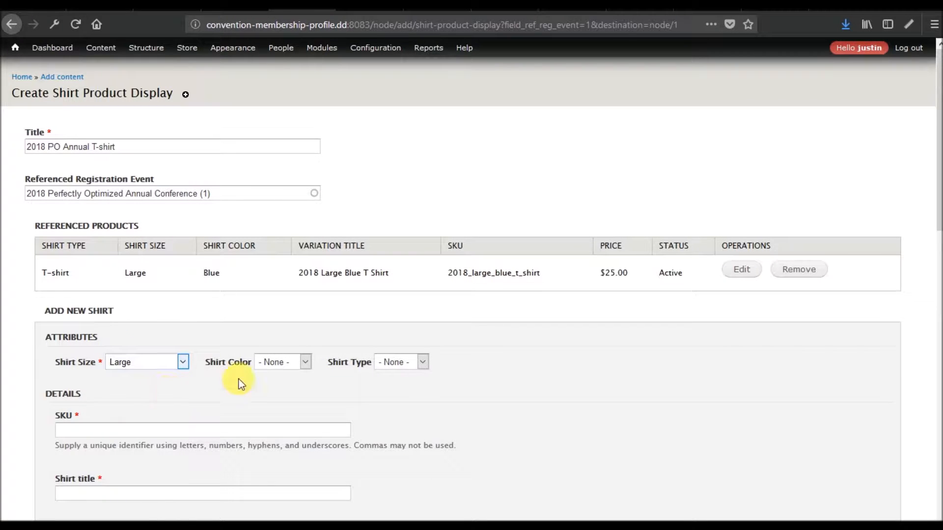
pyautogui.click(300, 365)
pyautogui.click(277, 475)
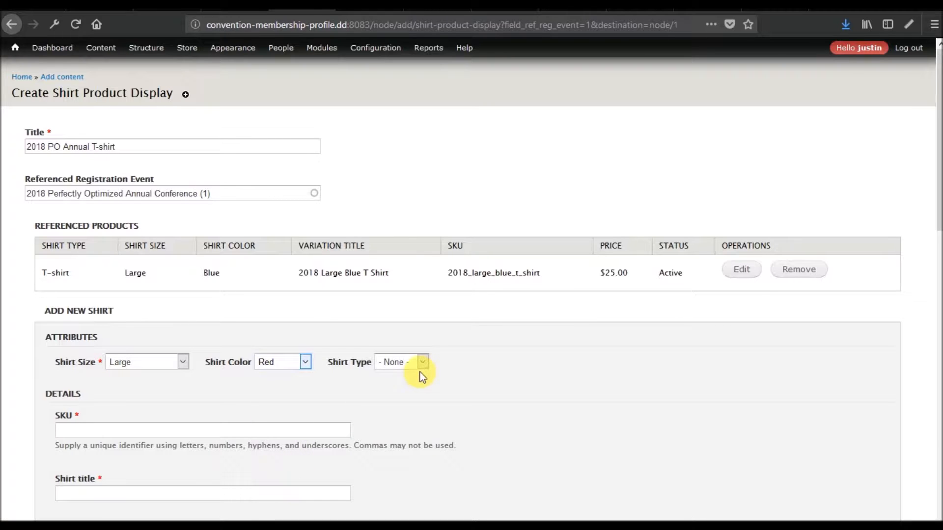
pyautogui.click(422, 363)
pyautogui.click(401, 424)
# Step: Enter 2018_large_red_t-shirt as the SKU of the large red shirt
pyautogui.click(249, 431)
pyautogui.write('2018')
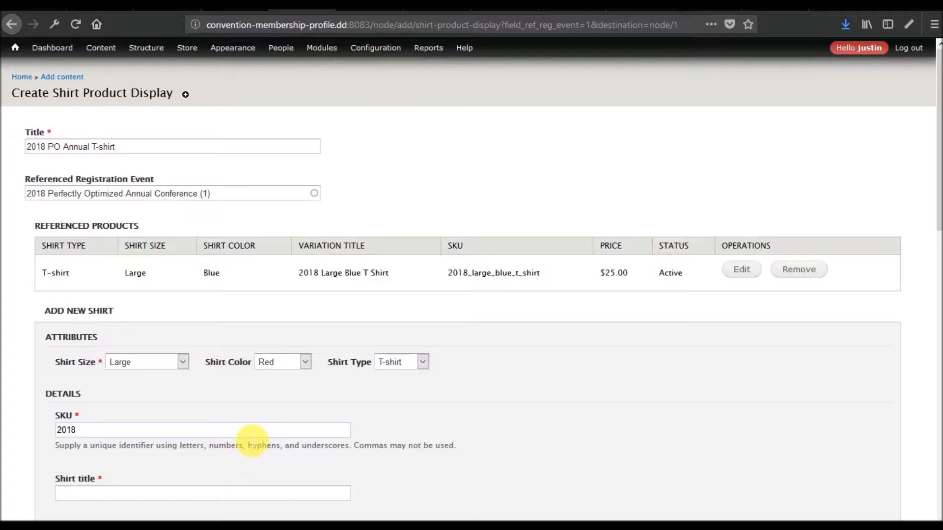
pyautogui.press('BackSpace')
pyautogui.write('8_large_red_t-shirt')
pyautogui.press('Tab')
# Step: Give the large red shirt the title "2018 Large Red T-shirt" and a price of 25 USD
pyautogui.write('2018 Large')
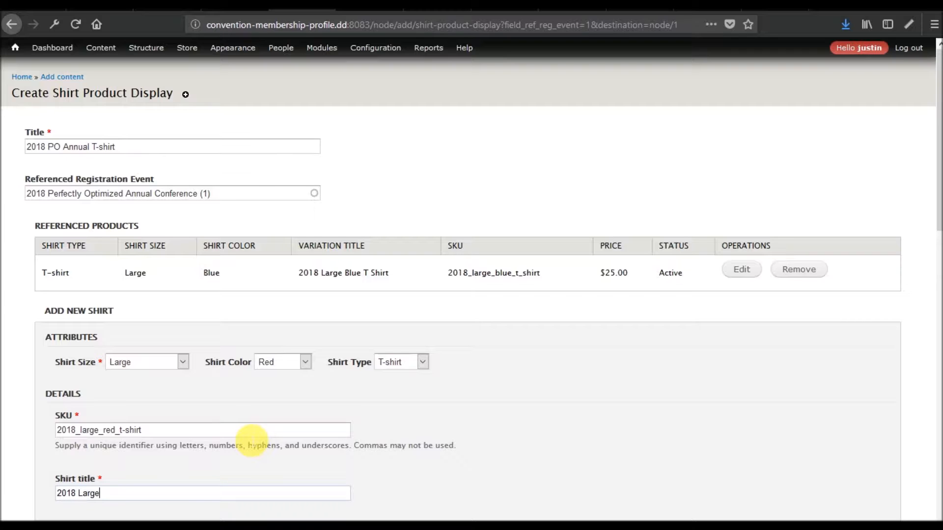
pyautogui.write(' Red T-shirt')
pyautogui.scroll(-6, 275, 396)
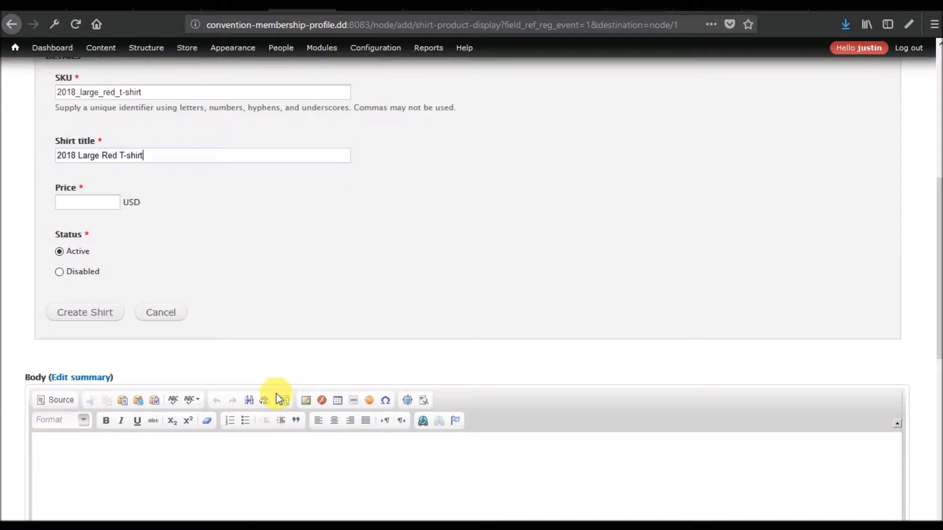
pyautogui.click(79, 205)
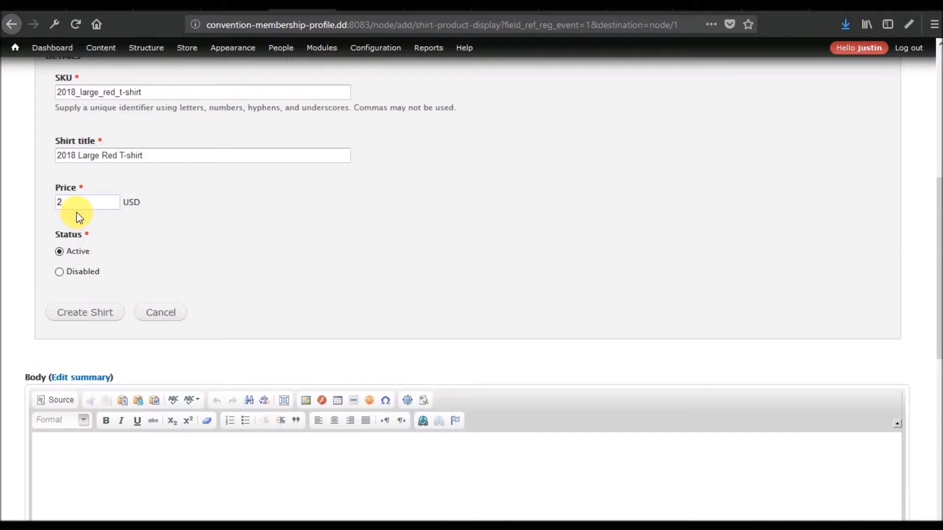
# Step: Create the large red T-shirt and open a blank form for a third shirt
pyautogui.click(95, 316)
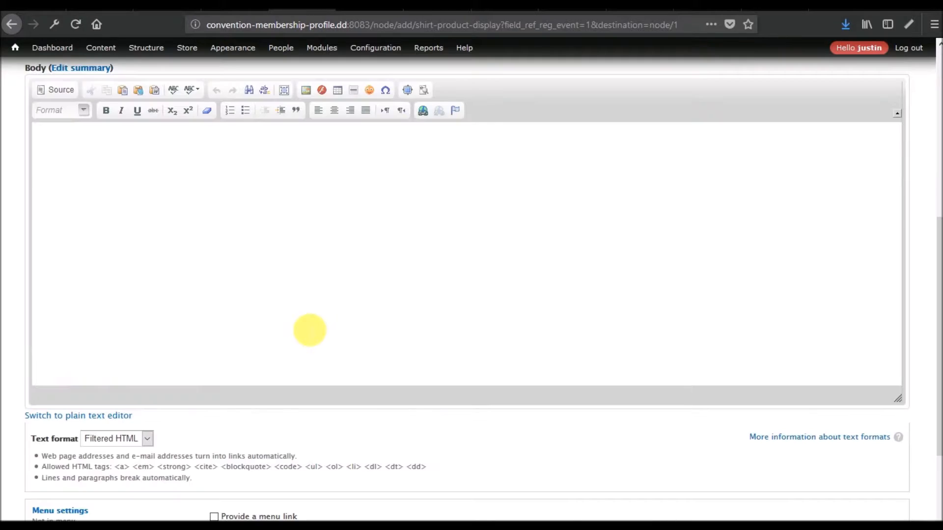
pyautogui.scroll(5, 309, 330)
pyautogui.click(78, 359)
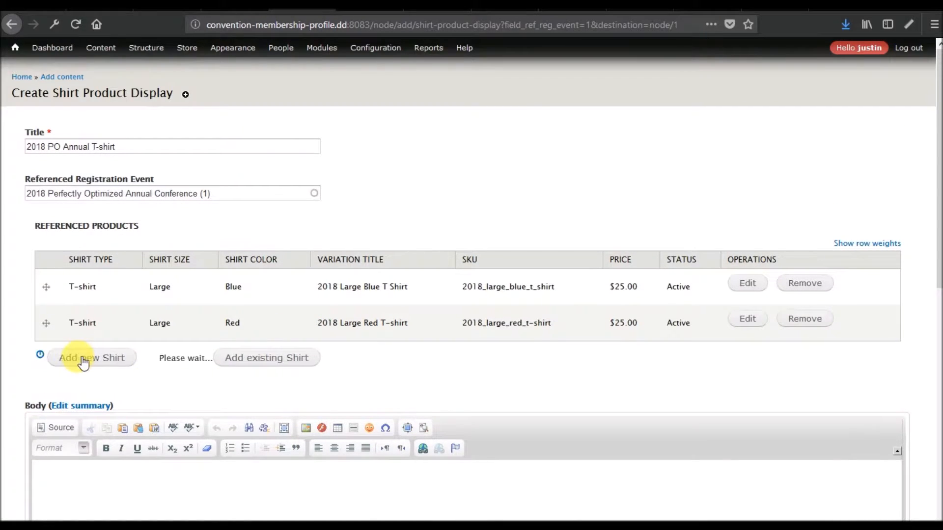
# Step: Set the third shirt's attributes to size XLarge, color Blue and type T-shirt
pyautogui.click(165, 414)
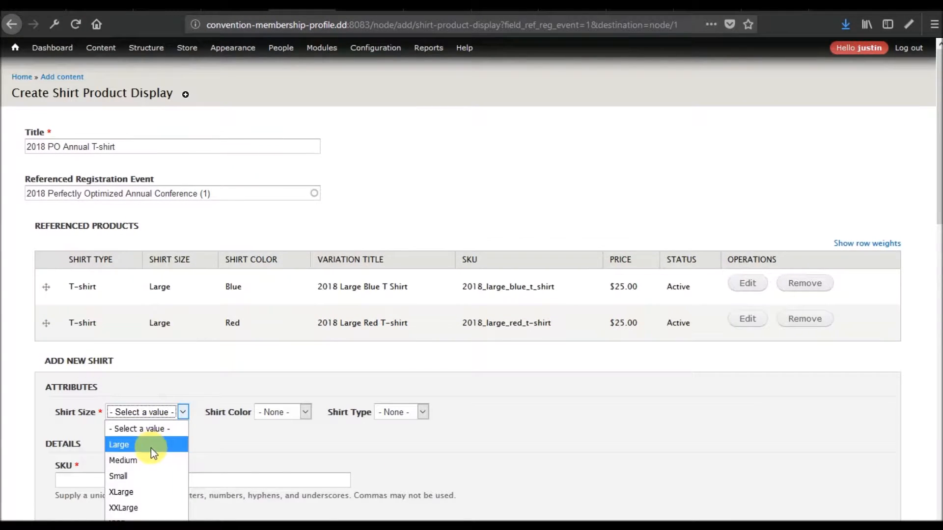
pyautogui.click(140, 496)
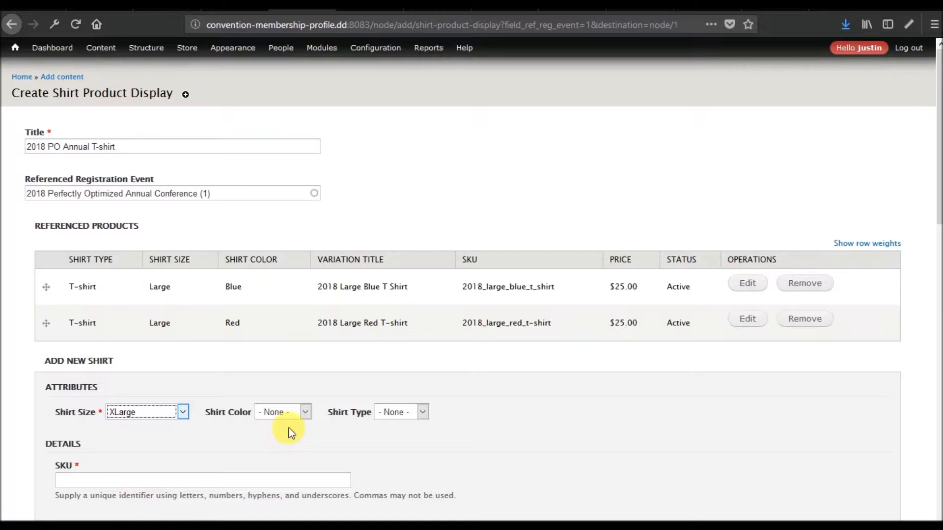
pyautogui.click(292, 414)
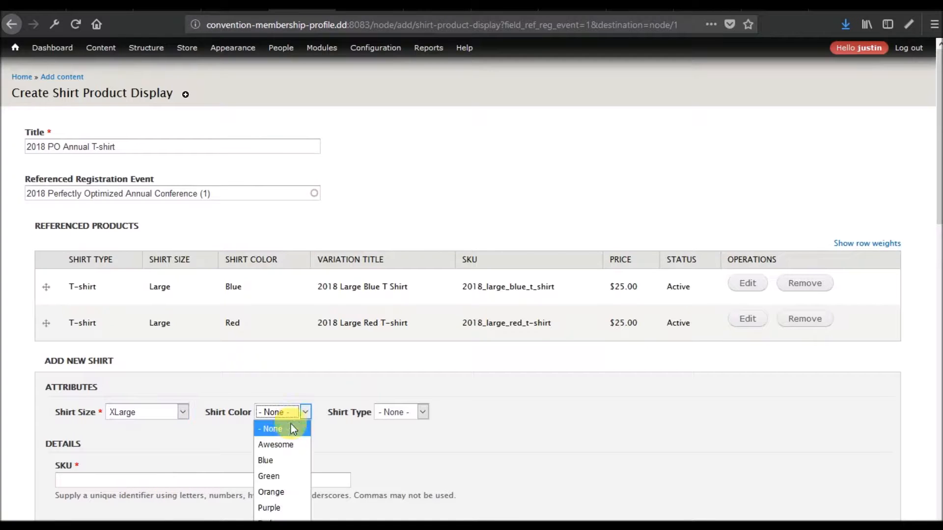
pyautogui.click(279, 460)
pyautogui.click(421, 413)
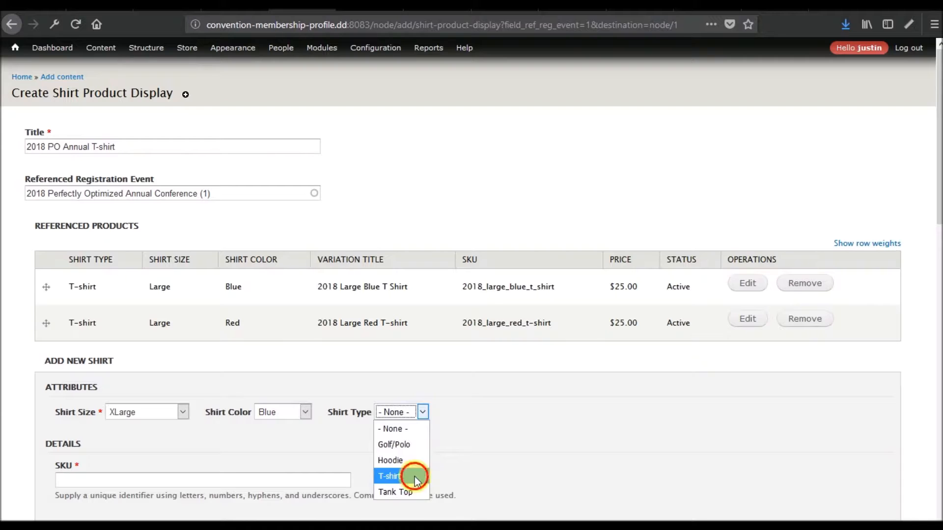
pyautogui.click(420, 475)
# Step: Enter 2018_xl_blue_tshirt as the SKU of the XLarge blue shirt
pyautogui.click(215, 481)
pyautogui.write('2018')
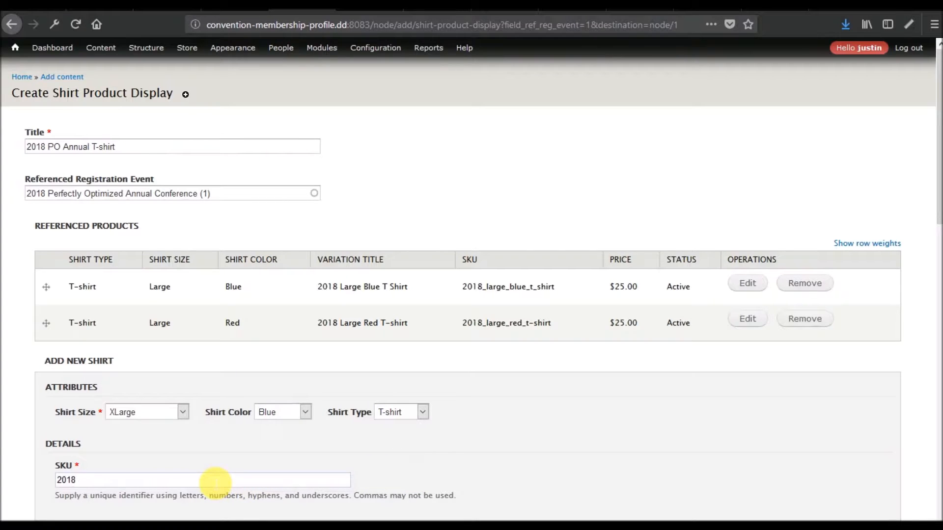
pyautogui.write('_xl_blue_tshirt')
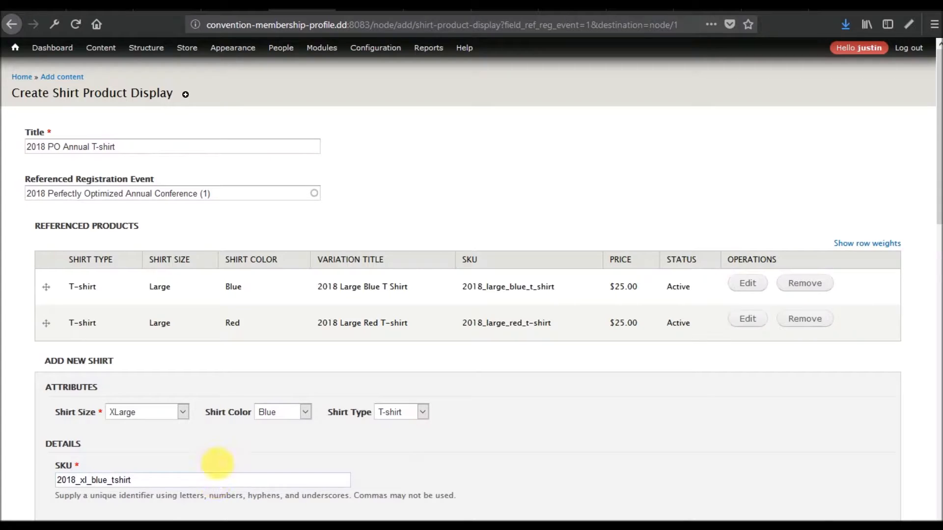
# Step: Give the XLarge blue shirt the title "2018 XL Blue Shirt" and a price of 30 USD
pyautogui.scroll(-7, 218, 441)
pyautogui.click(159, 171)
pyautogui.write('2018 X')
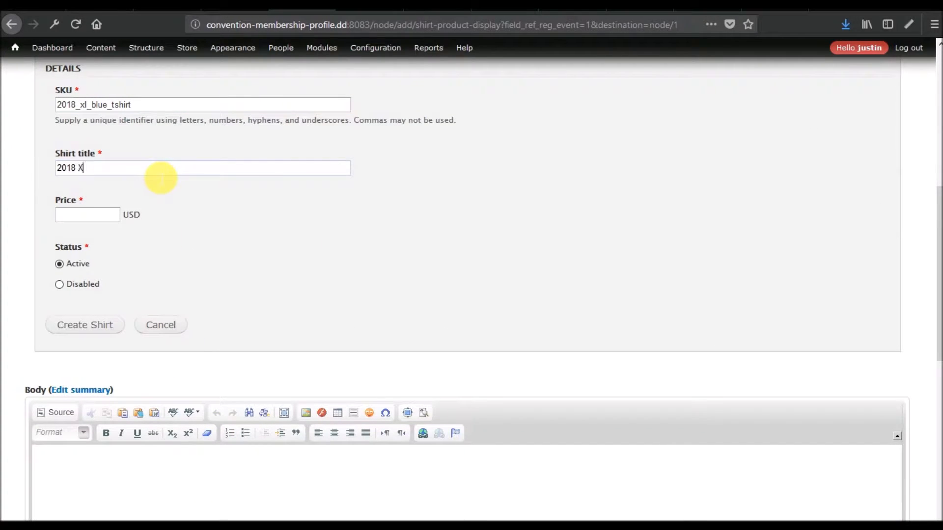
pyautogui.write('L Blue Shirt')
pyautogui.press('Tab')
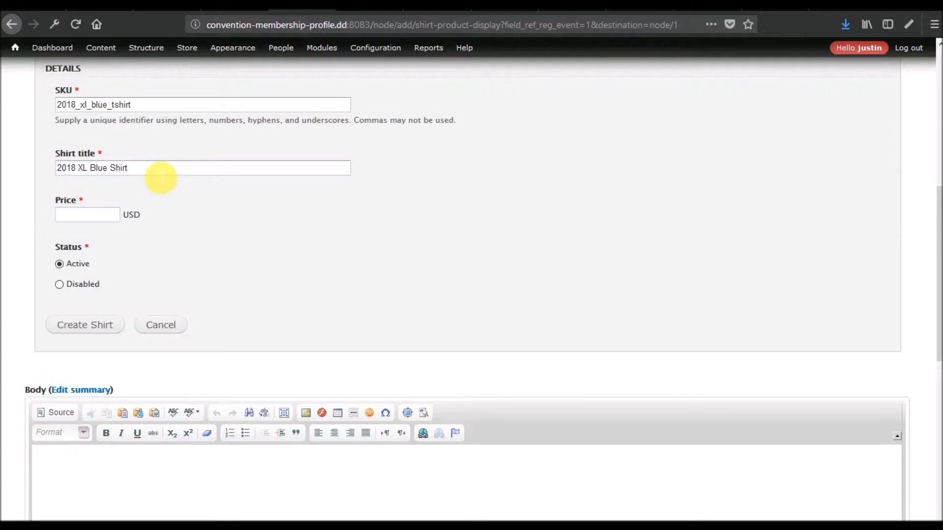
# Step: Create the XLarge blue shirt and open a blank form for a fourth shirt
pyautogui.click(87, 325)
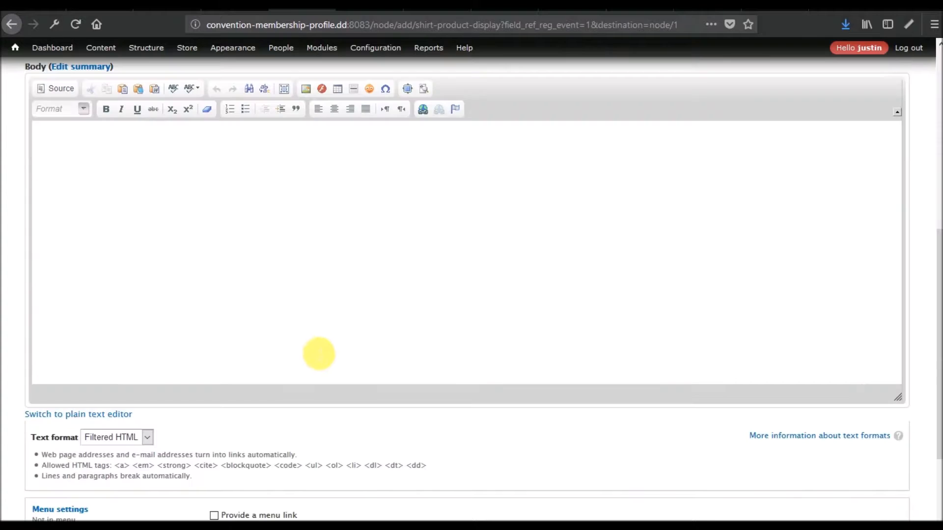
pyautogui.scroll(5, 319, 351)
pyautogui.click(58, 319)
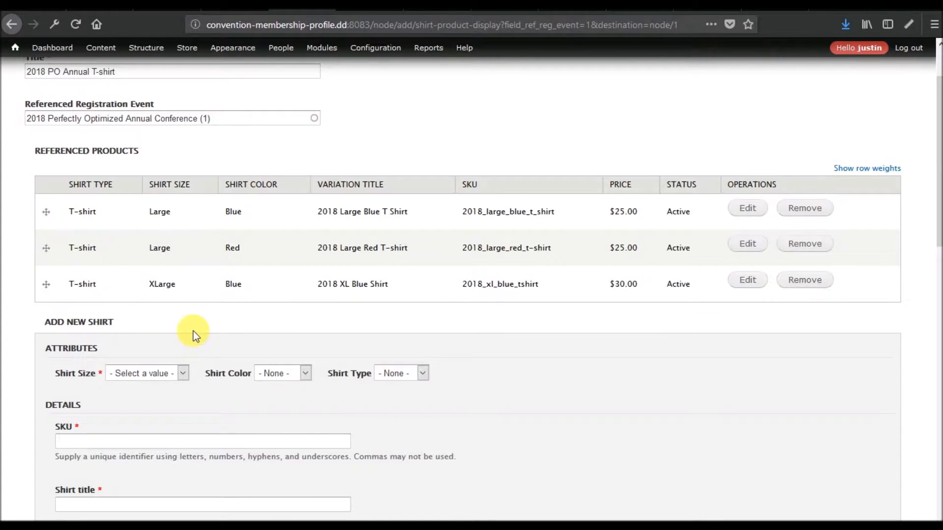
# Step: Examine the Shirt Size, Shirt Color and Shirt Type options offered for the fourth shirt
pyautogui.click(174, 372)
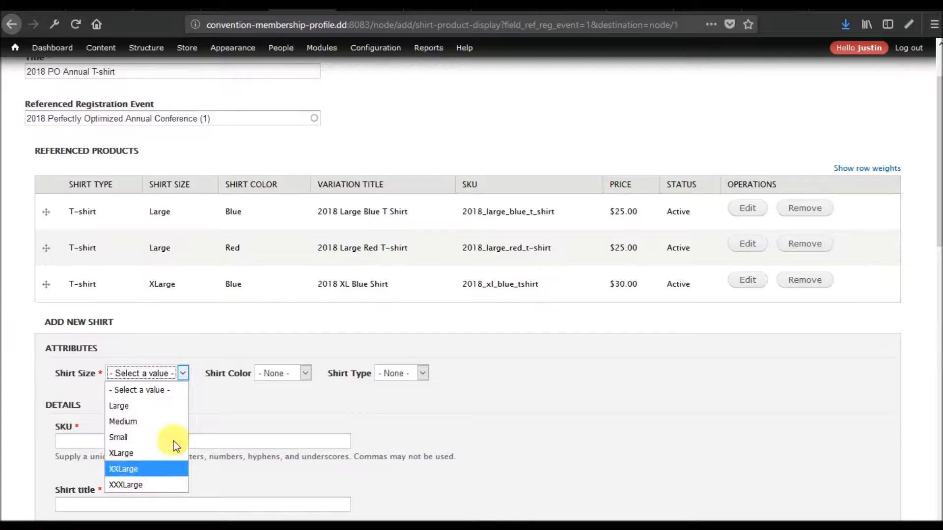
pyautogui.click(305, 373)
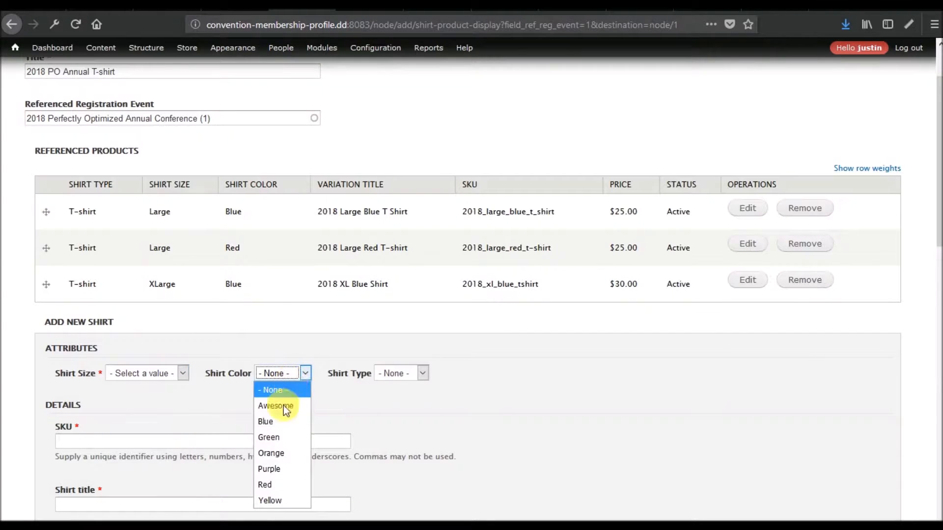
pyautogui.click(413, 375)
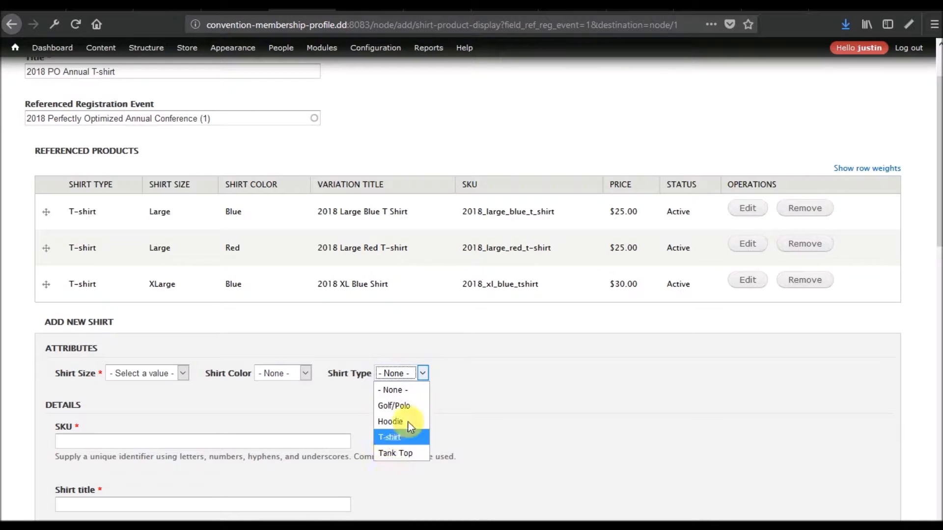
pyautogui.click(276, 400)
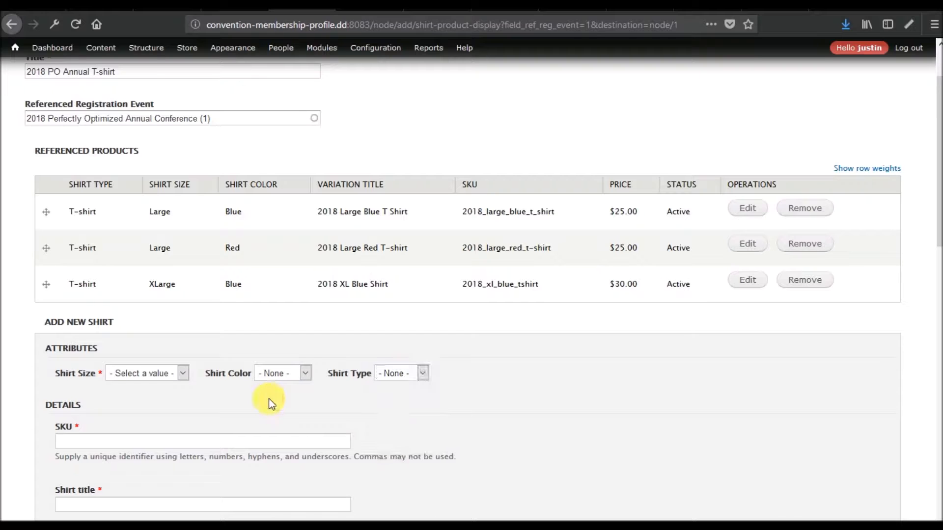
pyautogui.click(181, 376)
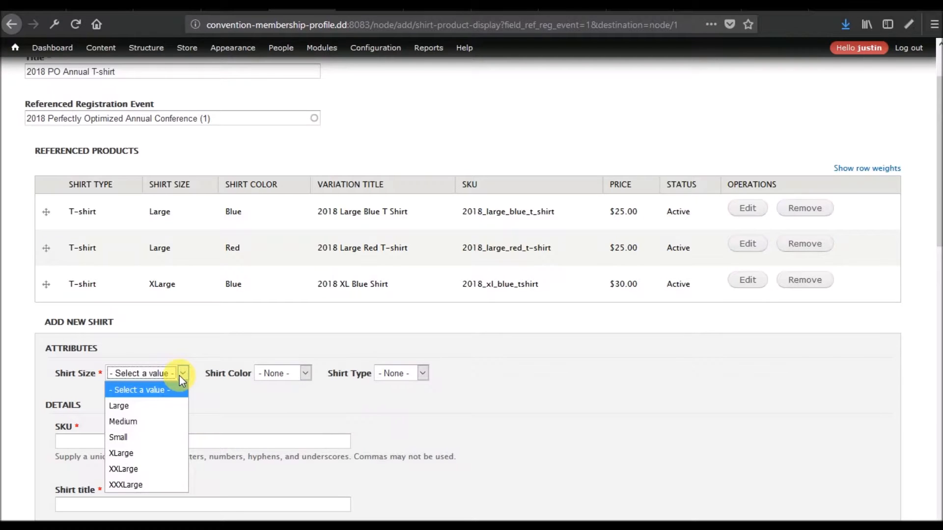
pyautogui.click(303, 374)
pyautogui.click(404, 373)
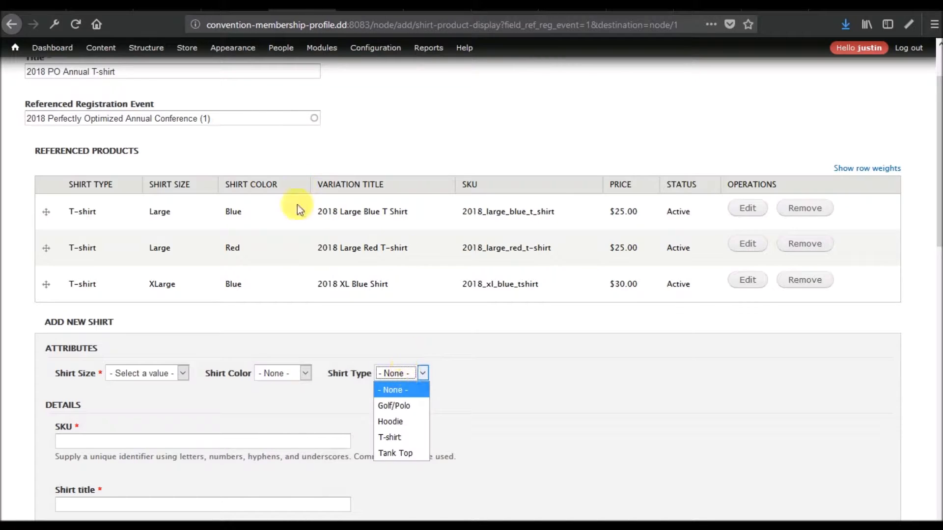
# Step: Look over the whole product display form and the referenced shirts, and recheck the size, color and type option lists
pyautogui.scroll(-8, 308, 338)
pyautogui.scroll(-5, 307, 339)
pyautogui.scroll(15, 307, 339)
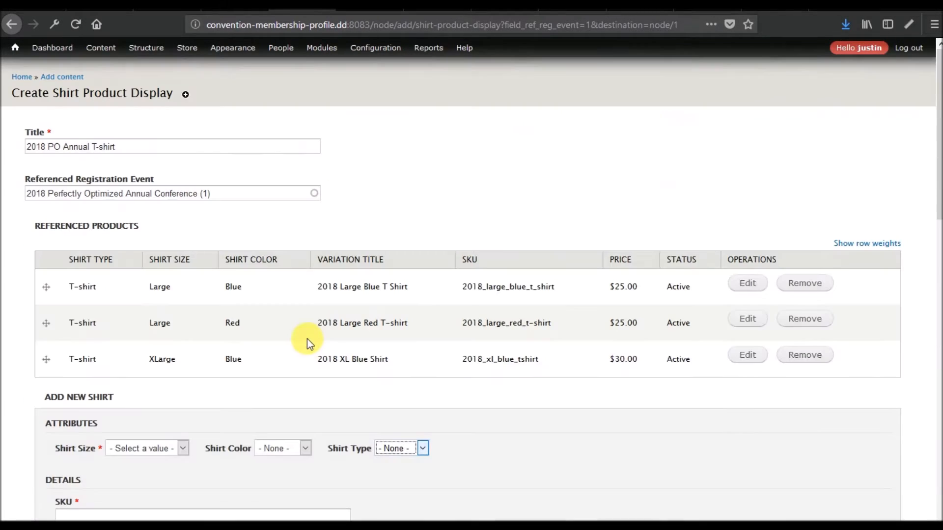
pyautogui.scroll(-6, 260, 474)
pyautogui.scroll(5, 260, 474)
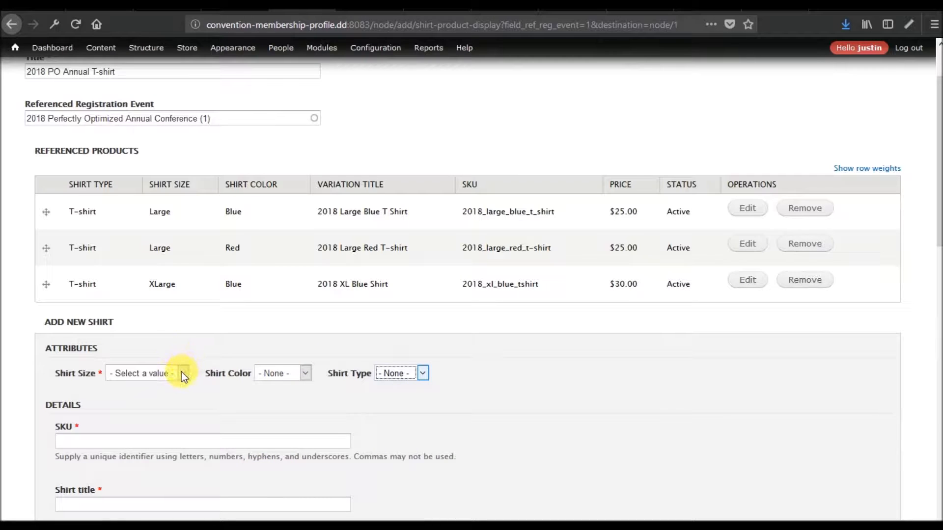
pyautogui.click(181, 373)
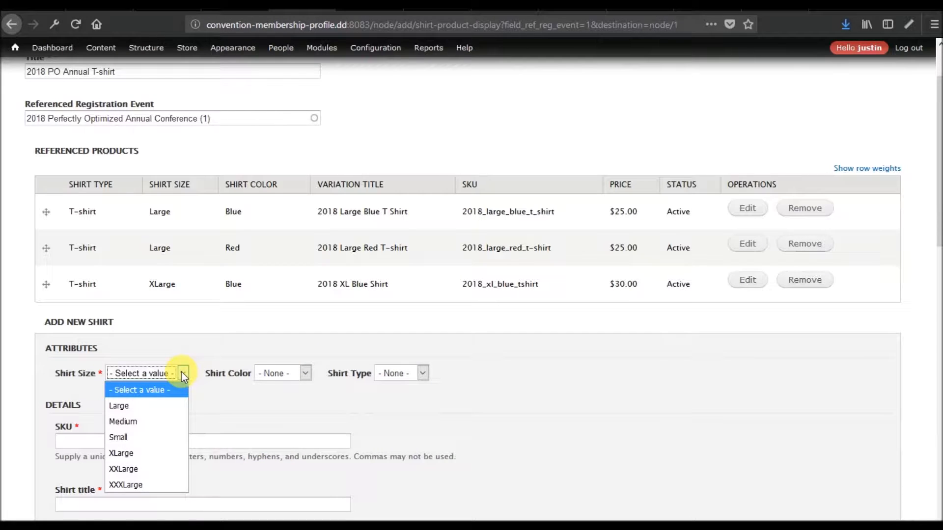
pyautogui.click(182, 373)
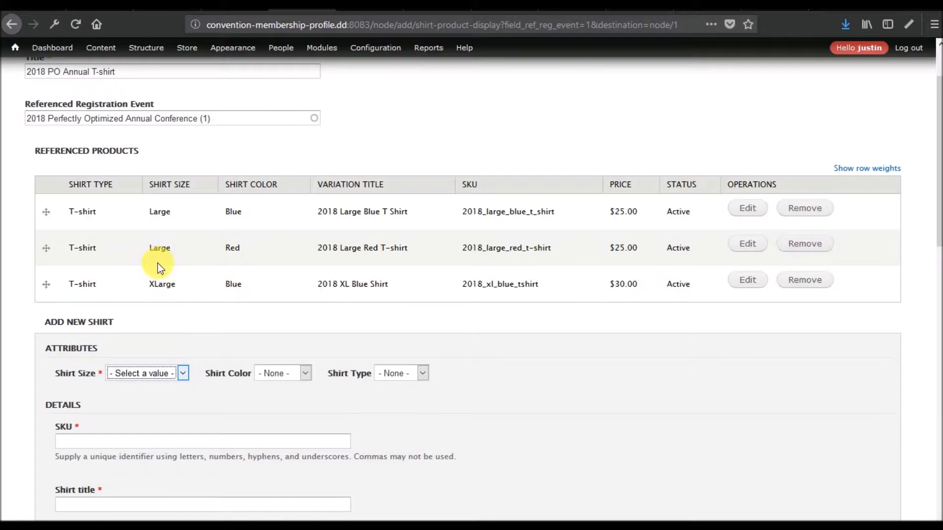
pyautogui.scroll(-7, 163, 251)
pyautogui.scroll(5, 163, 251)
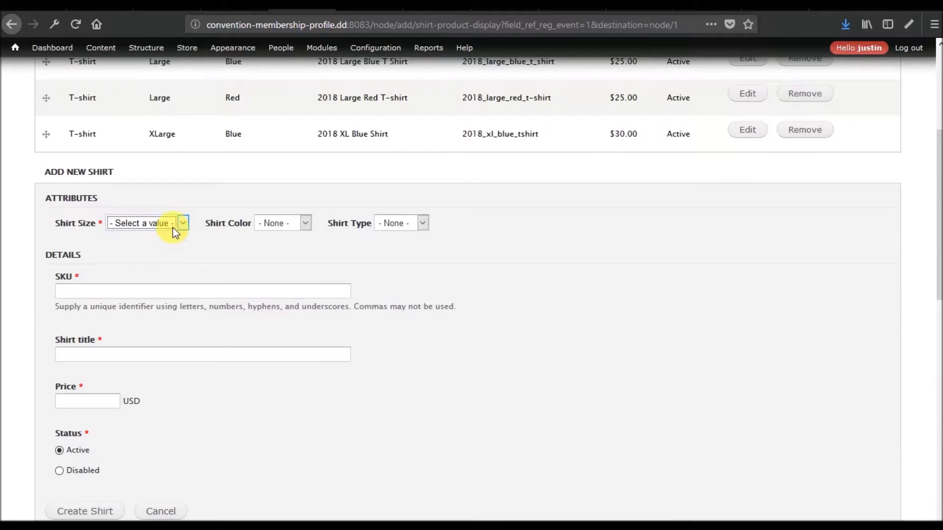
pyautogui.click(173, 227)
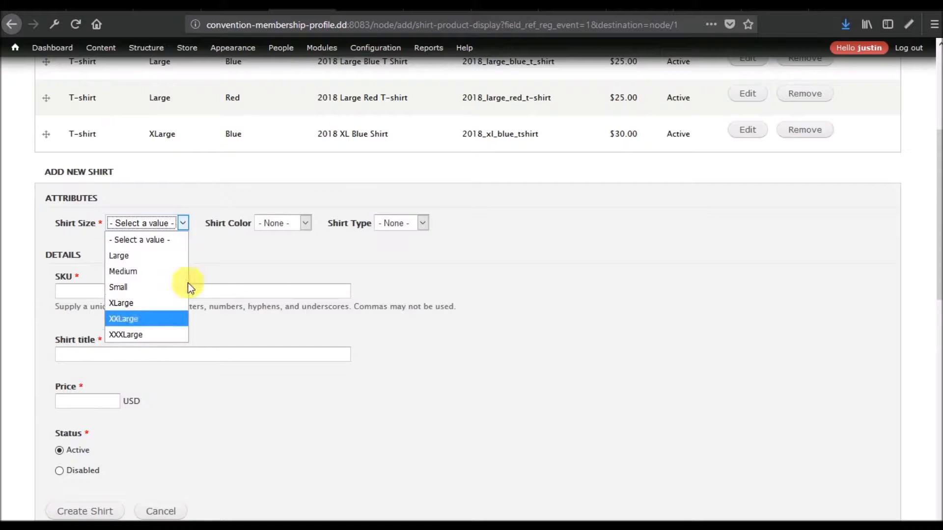
pyautogui.click(282, 223)
pyautogui.click(423, 223)
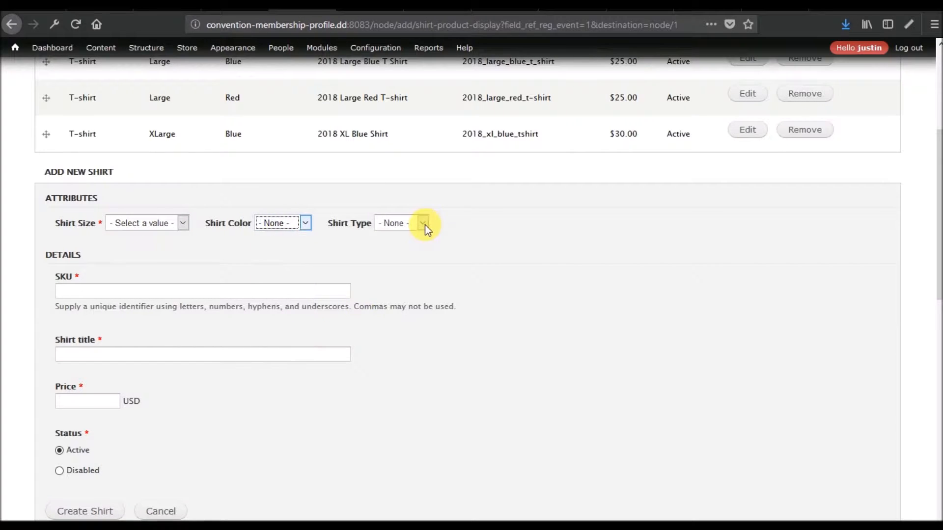
pyautogui.click(299, 253)
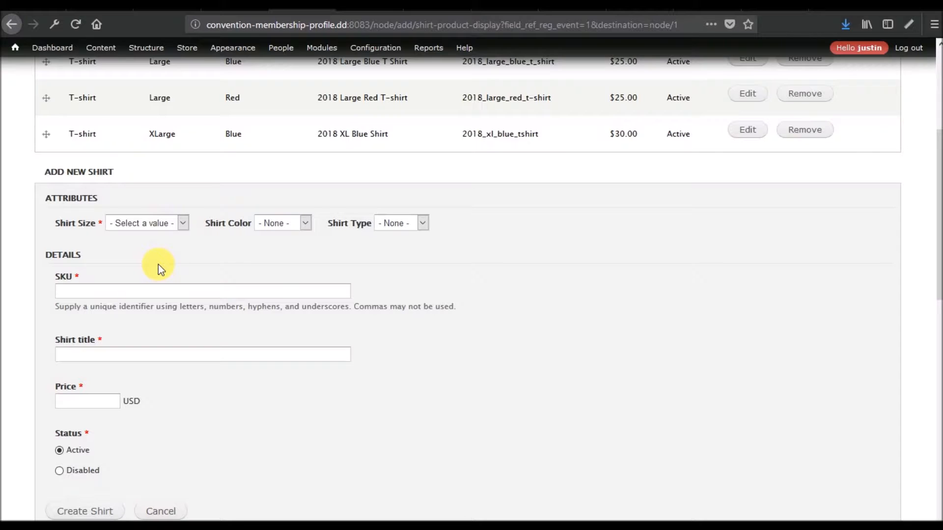
# Step: Set the fourth shirt's attributes to size XLarge, color Red and type T-shirt
pyautogui.scroll(3, 158, 269)
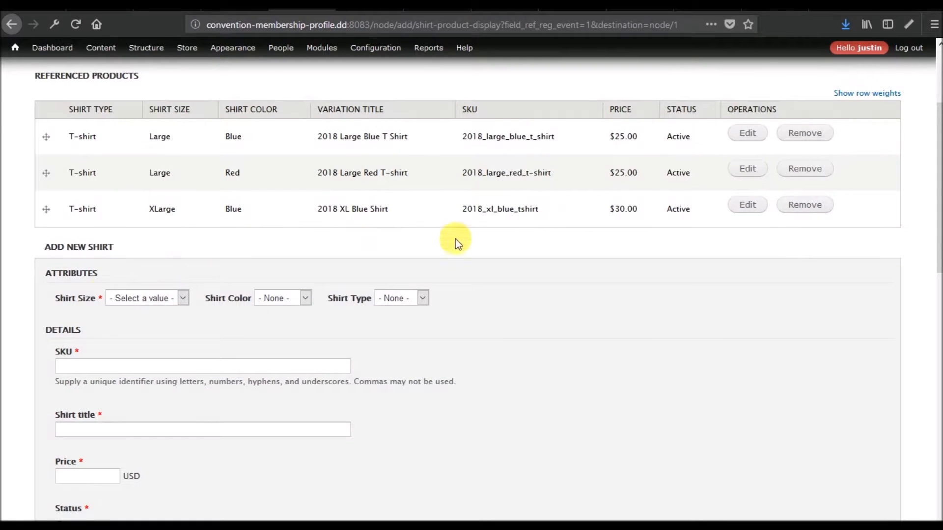
pyautogui.click(149, 299)
pyautogui.click(143, 376)
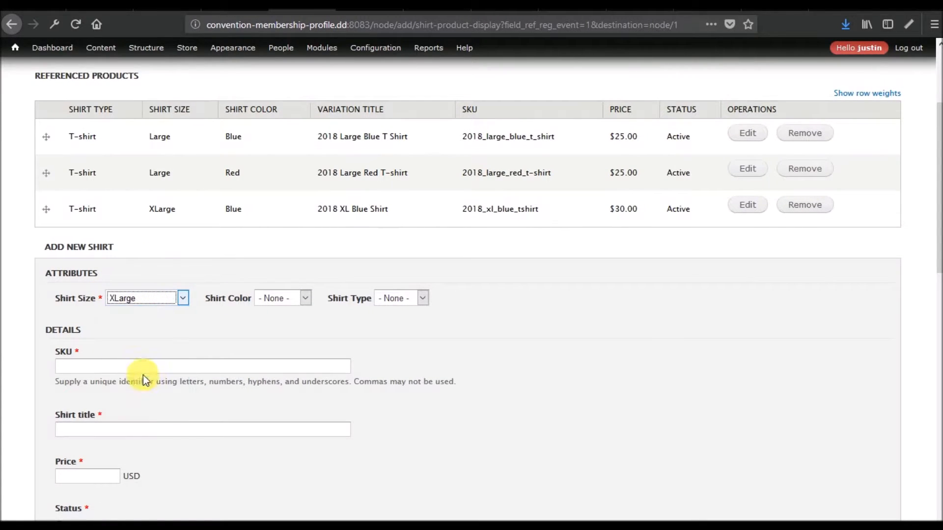
pyautogui.click(294, 298)
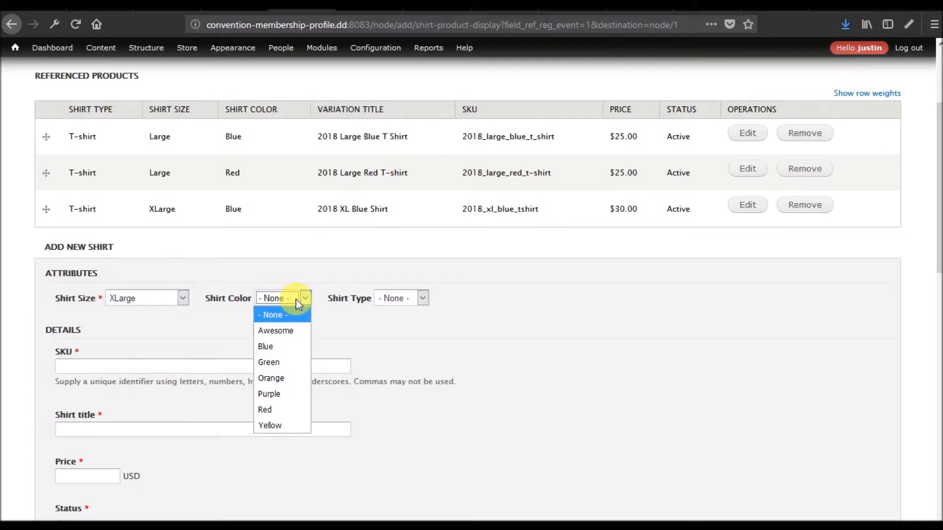
pyautogui.click(278, 410)
pyautogui.click(407, 297)
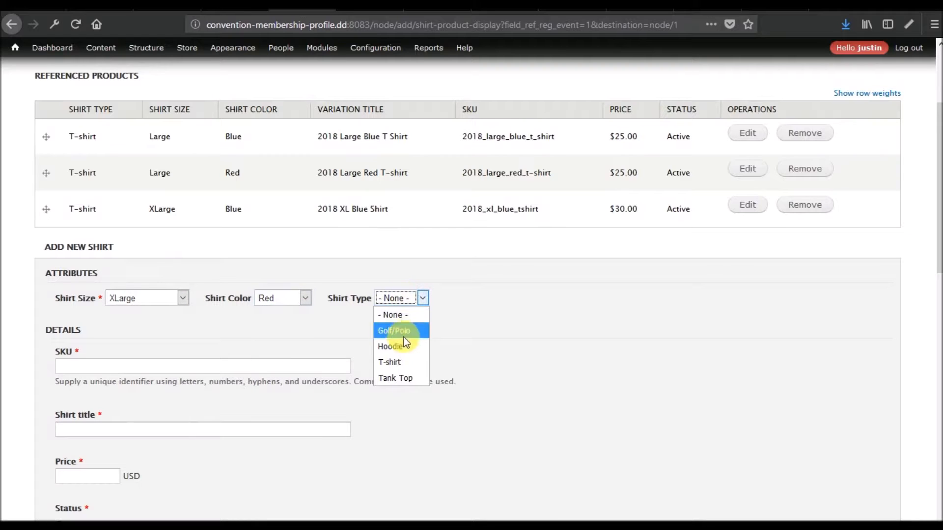
pyautogui.click(397, 363)
# Step: Give the XLarge red shirt the SKU "2018_xl_red_shirt" and the title "2018 XL Red Shirt"
pyautogui.click(312, 367)
pyautogui.write('2018_xl_red_shirt')
pyautogui.press('Tab')
pyautogui.write('2018 XL Red R')
pyautogui.press('BackSpace')
pyautogui.write('Shirt')
# Step: Set the XLarge red shirt's price to 30 USD and create the shirt
pyautogui.press('Tab')
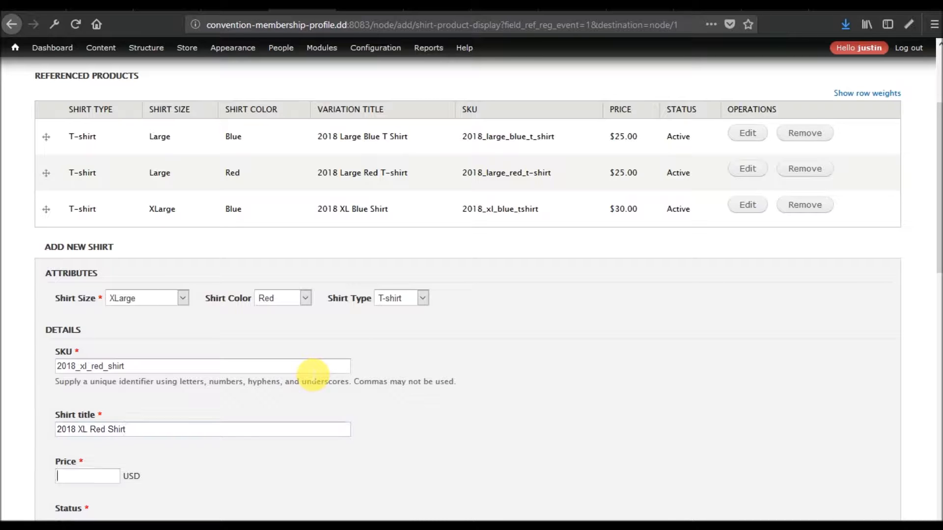
pyautogui.write('30')
pyautogui.scroll(-8, 332, 357)
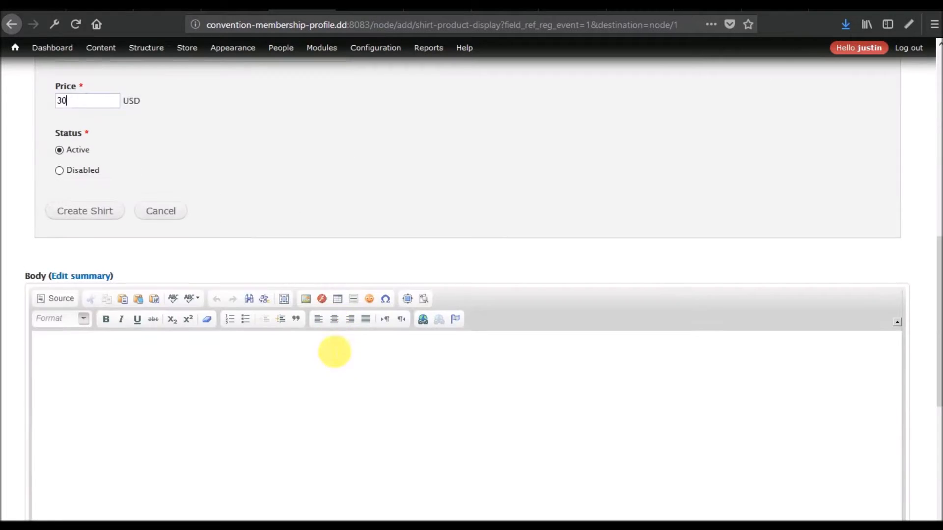
pyautogui.click(81, 211)
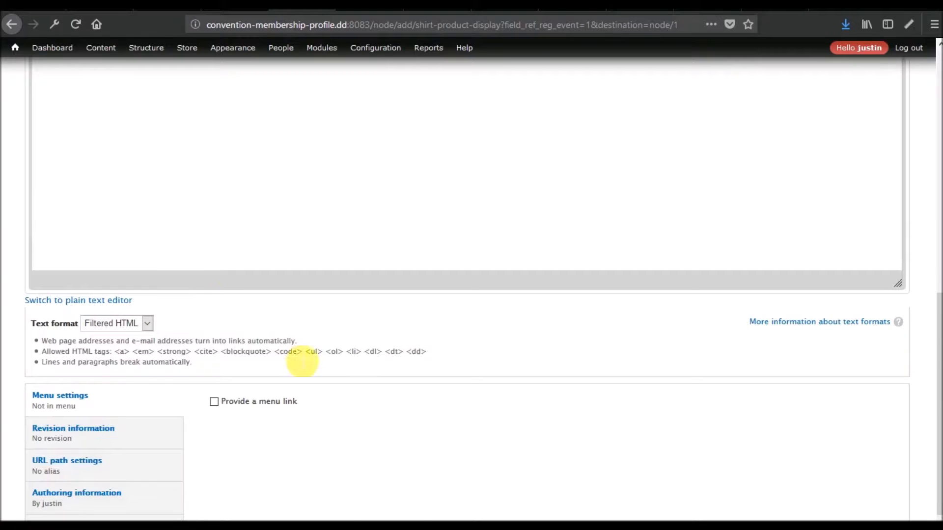
pyautogui.scroll(10, 294, 357)
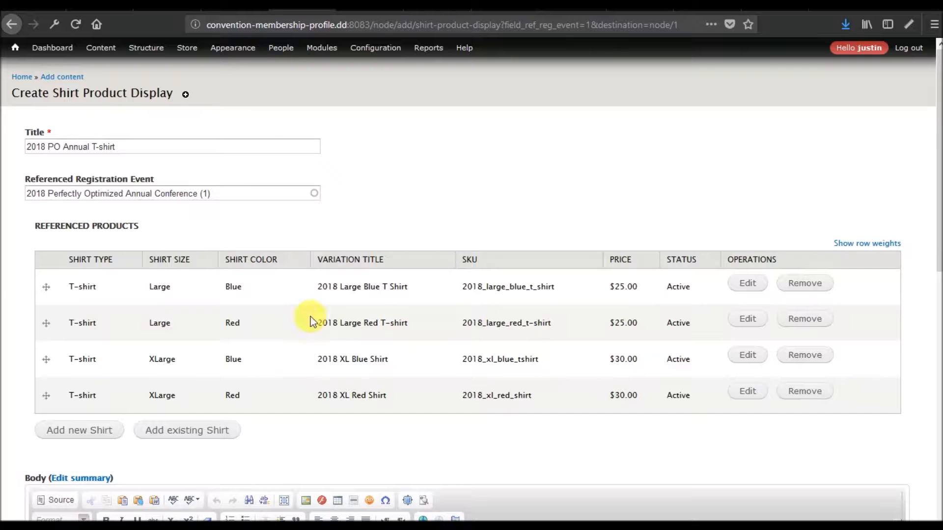
# Step: Enter "Our shirts are awesome." as the body text and save the shirt product display
pyautogui.scroll(-5, 167, 182)
pyautogui.scroll(5, 167, 181)
pyautogui.scroll(-9, 26, 327)
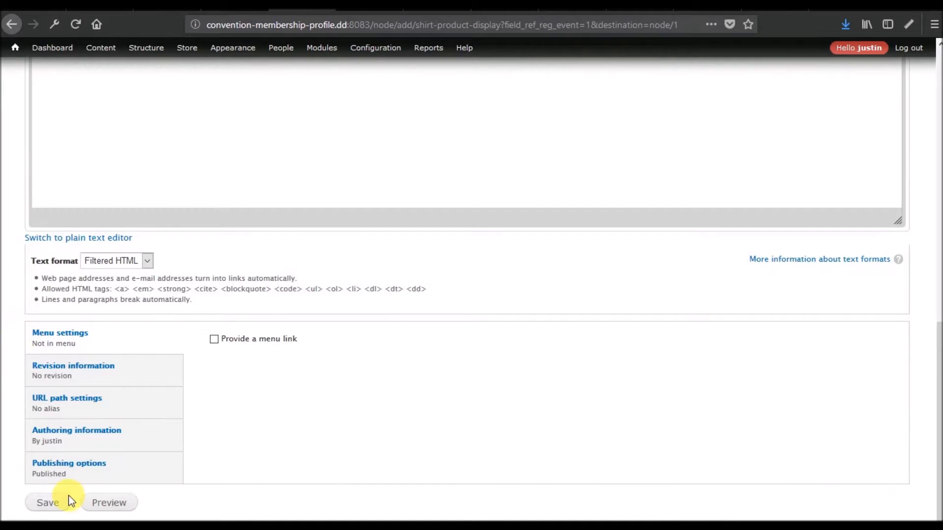
pyautogui.scroll(1, 249, 420)
pyautogui.scroll(5, 249, 420)
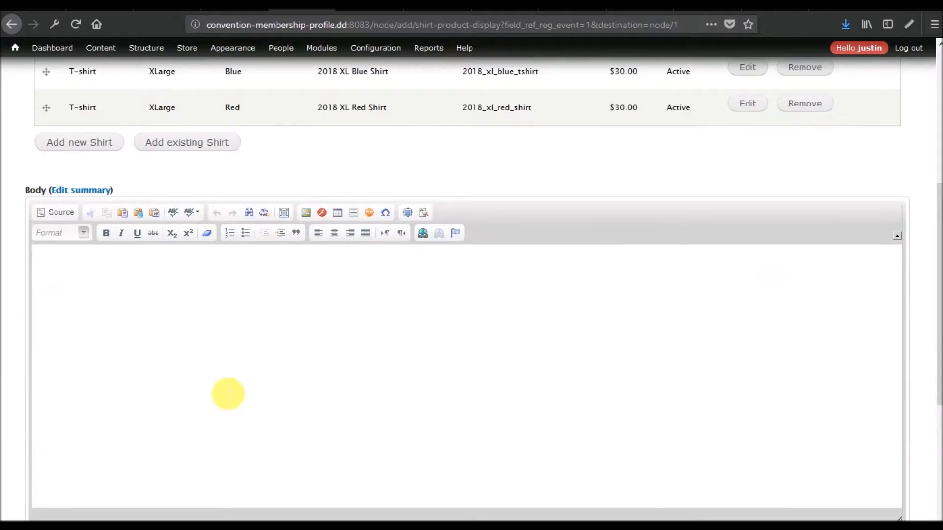
pyautogui.write('Our shirts are awe')
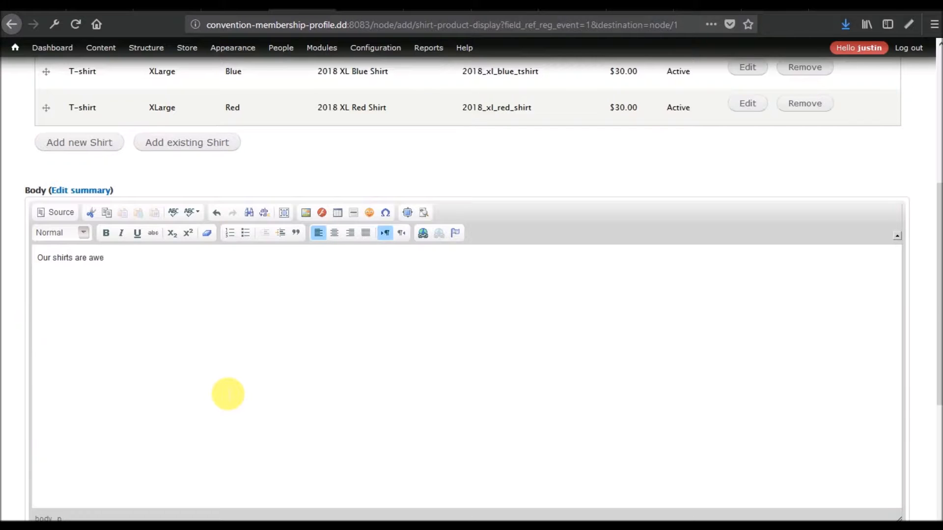
pyautogui.write('some.')
pyautogui.scroll(-6, 227, 394)
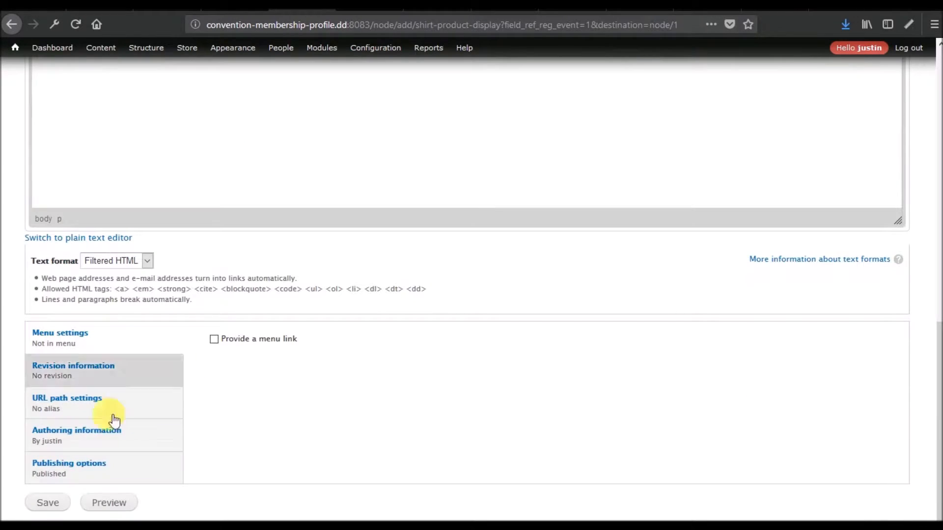
pyautogui.click(49, 503)
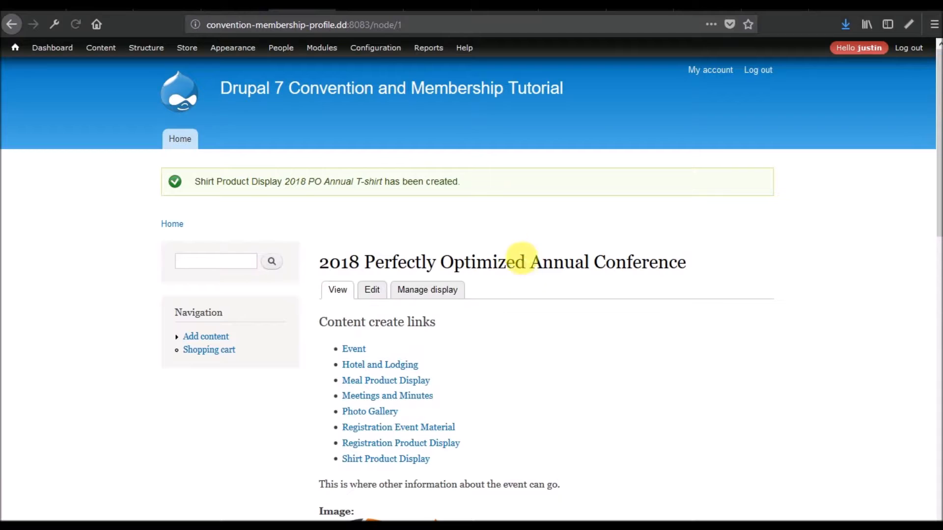
# Step: Open the 2018 PO Annual T-shirt display from the conference's content list and check its details and Shirt Type options
pyautogui.scroll(-15, 440, 238)
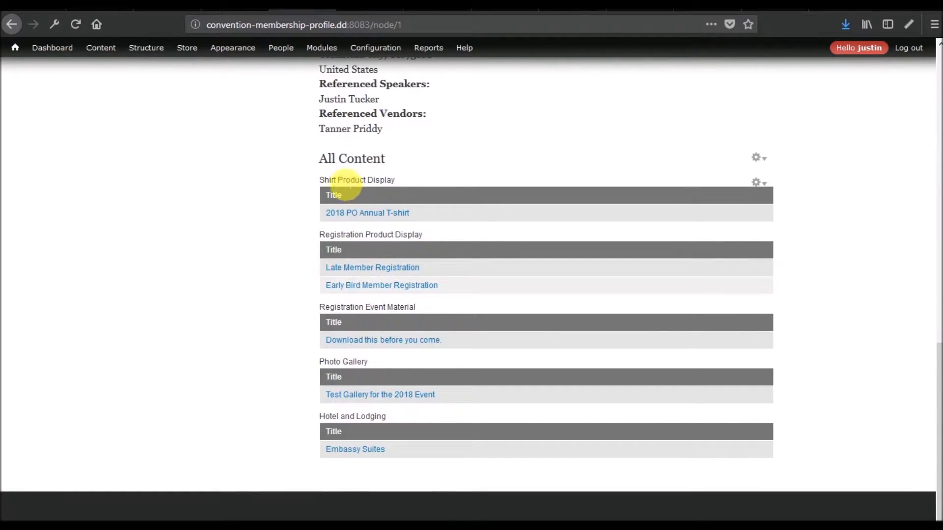
pyautogui.click(376, 215)
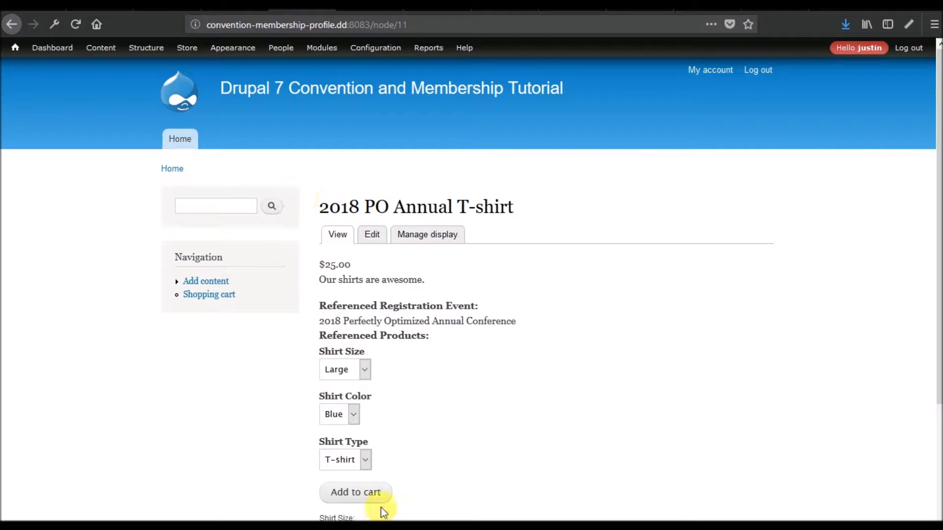
pyautogui.click(364, 460)
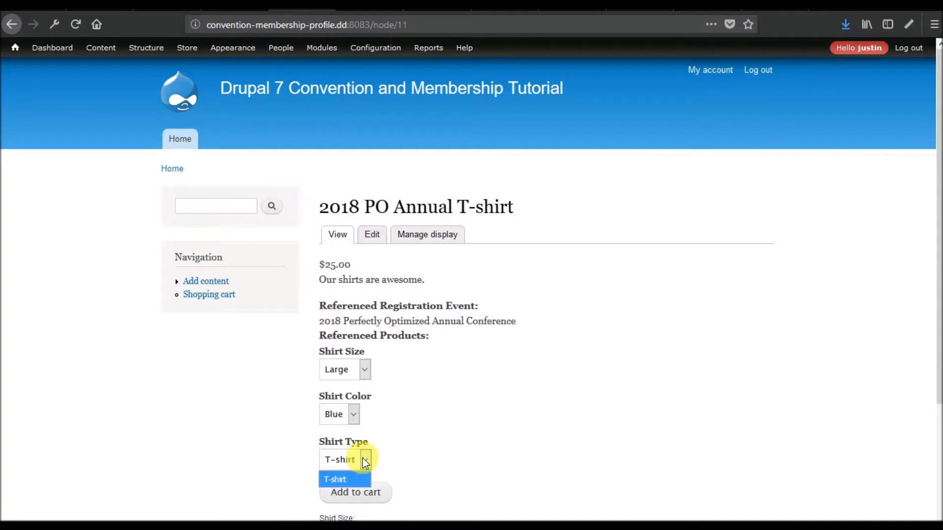
pyautogui.click(363, 459)
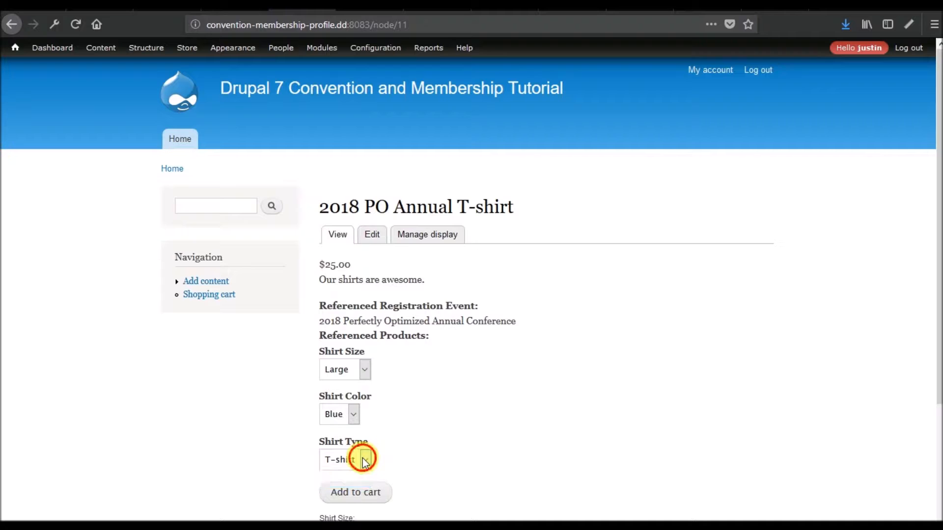
pyautogui.scroll(-3, 317, 280)
pyautogui.scroll(3, 317, 281)
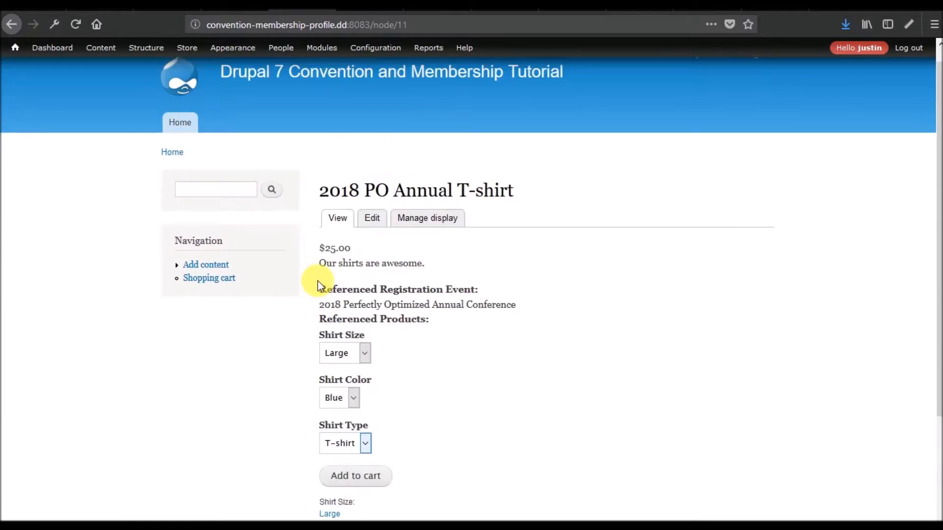
pyautogui.scroll(-3, 317, 281)
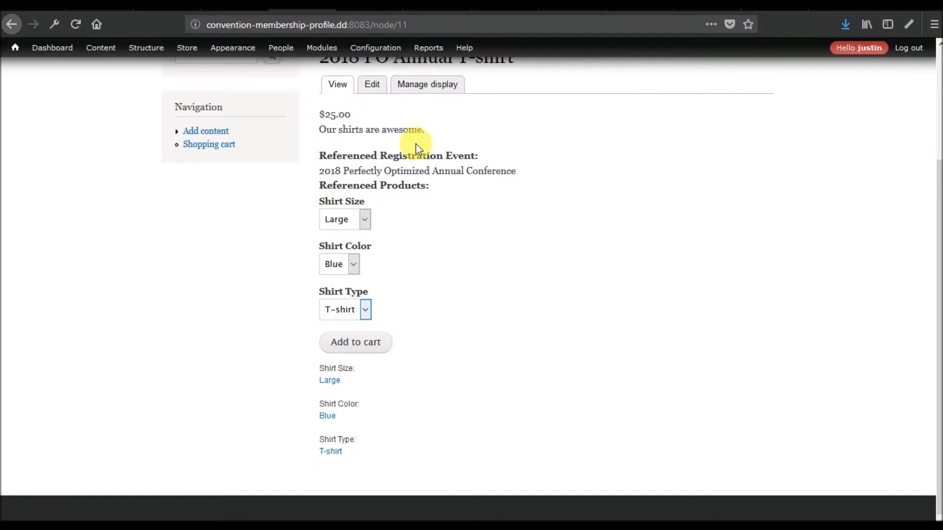
# Step: Check which Shirt Size and Shirt Color options the product page offers without changing the selection
pyautogui.click(363, 222)
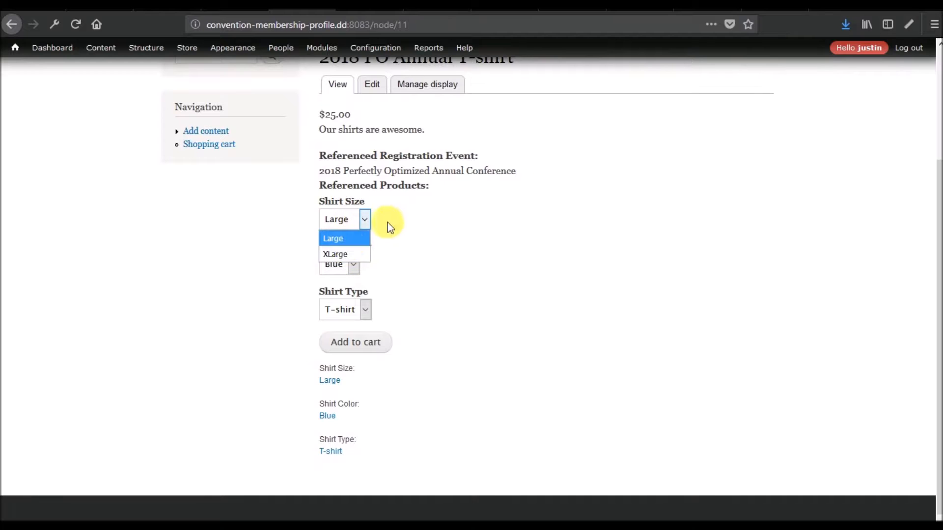
pyautogui.click(414, 217)
pyautogui.click(349, 266)
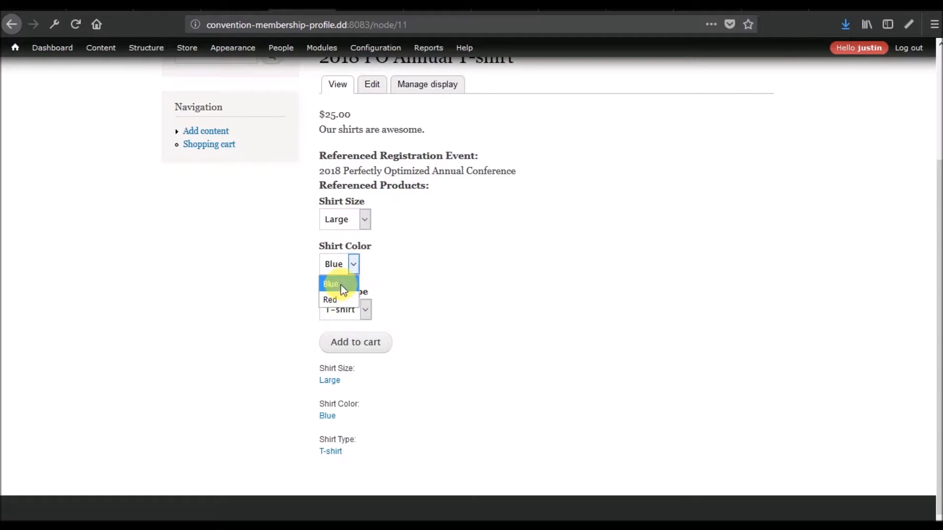
pyautogui.click(414, 257)
# Step: Select the XLarge size and Red color on the product page to check that variation's price
pyautogui.click(359, 224)
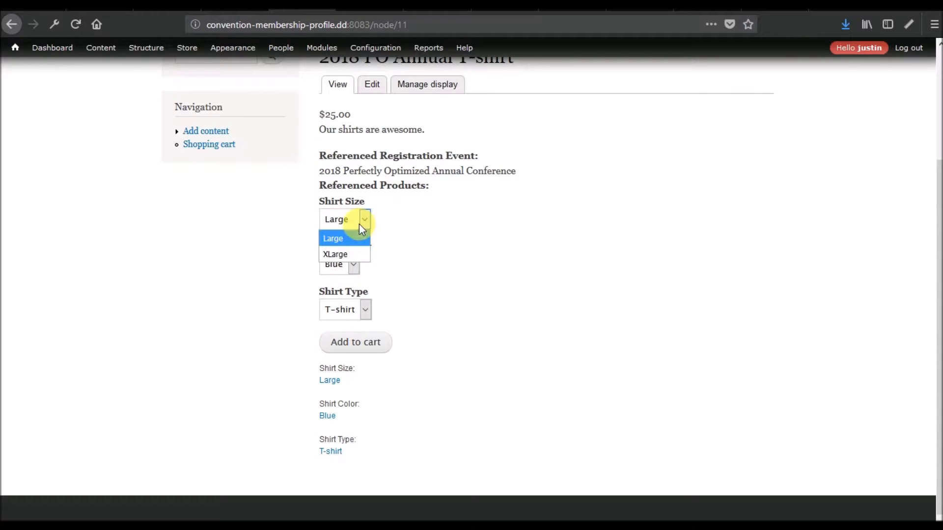
pyautogui.click(347, 254)
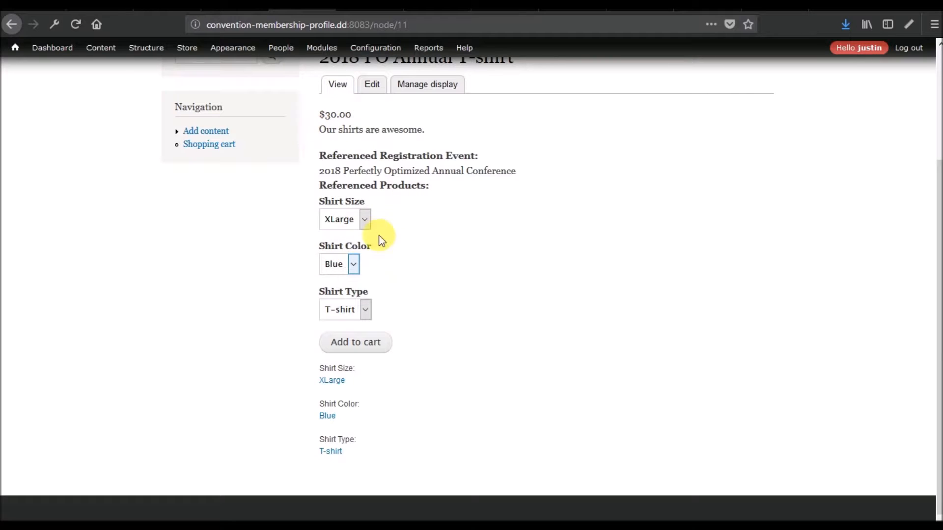
pyautogui.click(354, 264)
pyautogui.click(339, 292)
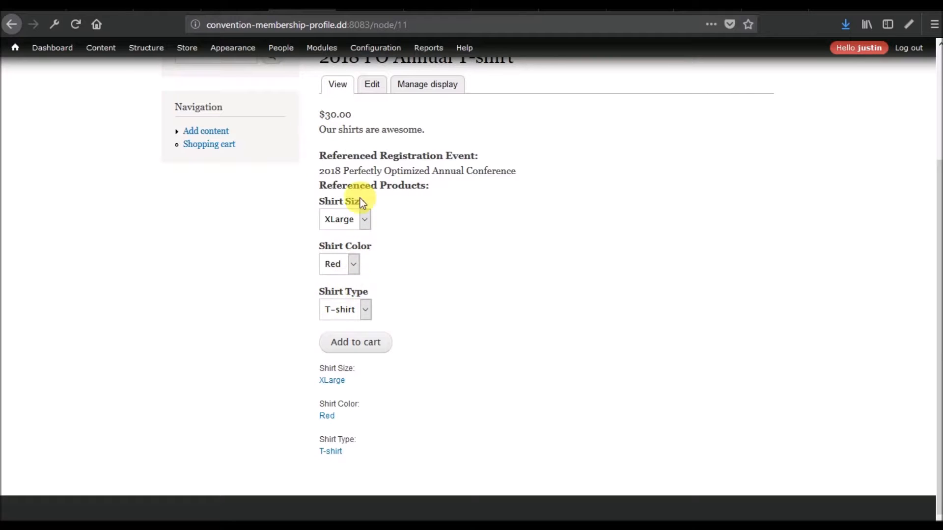
# Step: Switch the product page selection back to size Large and color Blue to compare the price
pyautogui.click(362, 225)
pyautogui.click(338, 238)
pyautogui.click(352, 264)
pyautogui.click(344, 281)
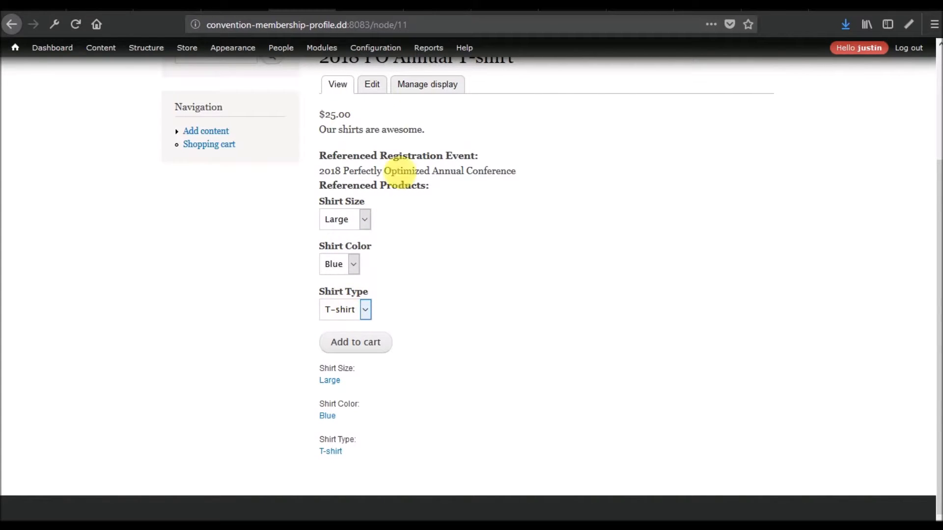
# Step: Open the product display for editing, set the Large blue shirt's Shirt Type to None, and update that shirt
pyautogui.click(372, 84)
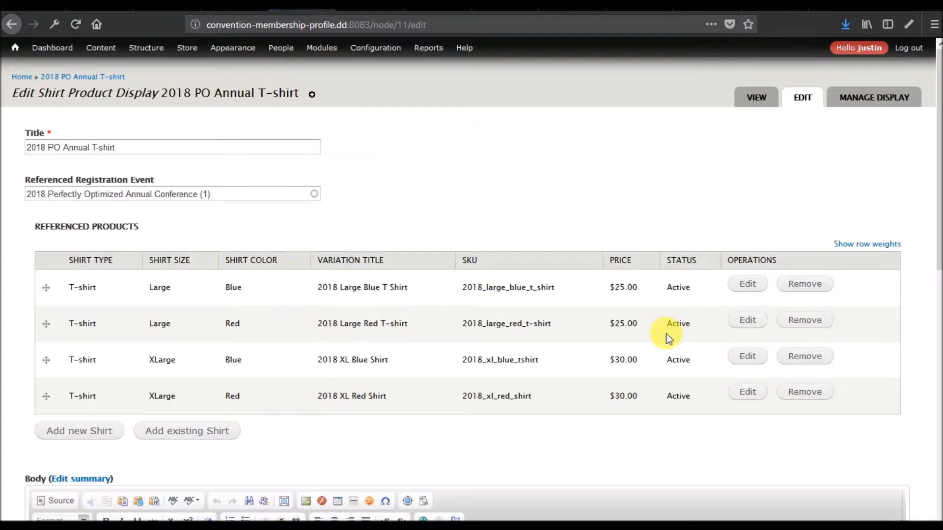
pyautogui.click(748, 284)
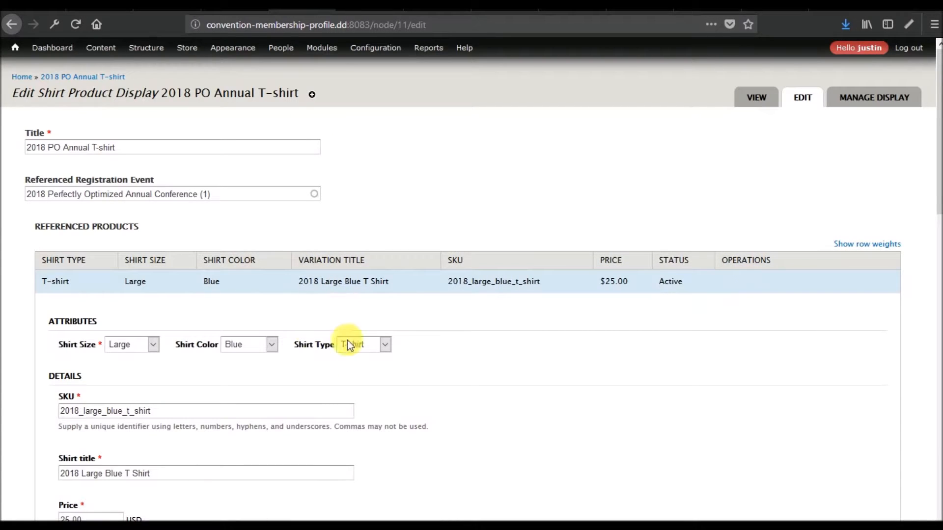
pyautogui.click(363, 344)
pyautogui.click(358, 361)
pyautogui.scroll(-5, 274, 374)
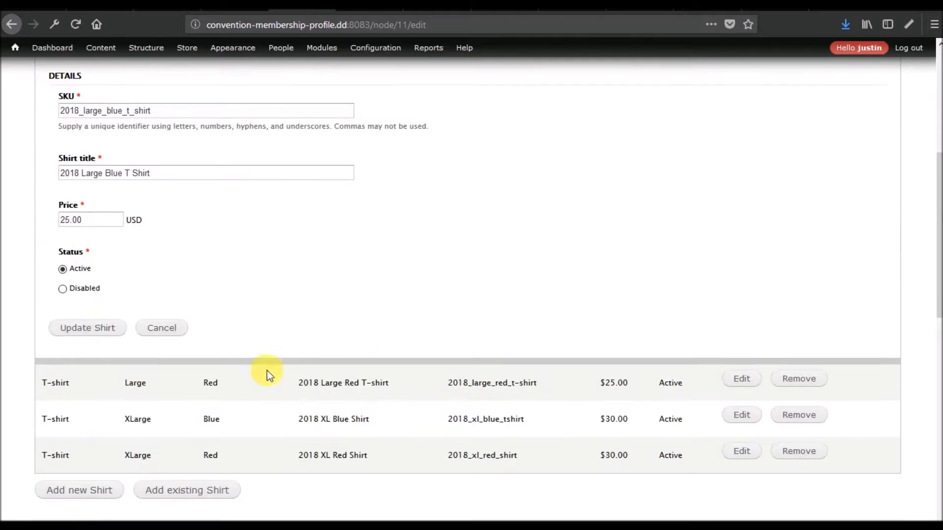
pyautogui.click(88, 328)
pyautogui.scroll(2, 196, 245)
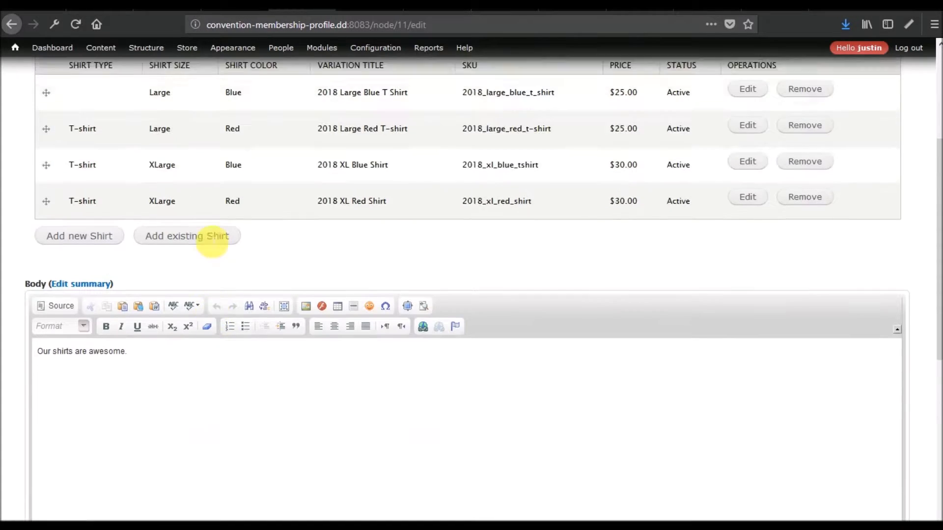
pyautogui.scroll(1, 213, 242)
# Step: Set the Large blue shirt's Shirt Type to T-shirt and update the shirt
pyautogui.click(748, 137)
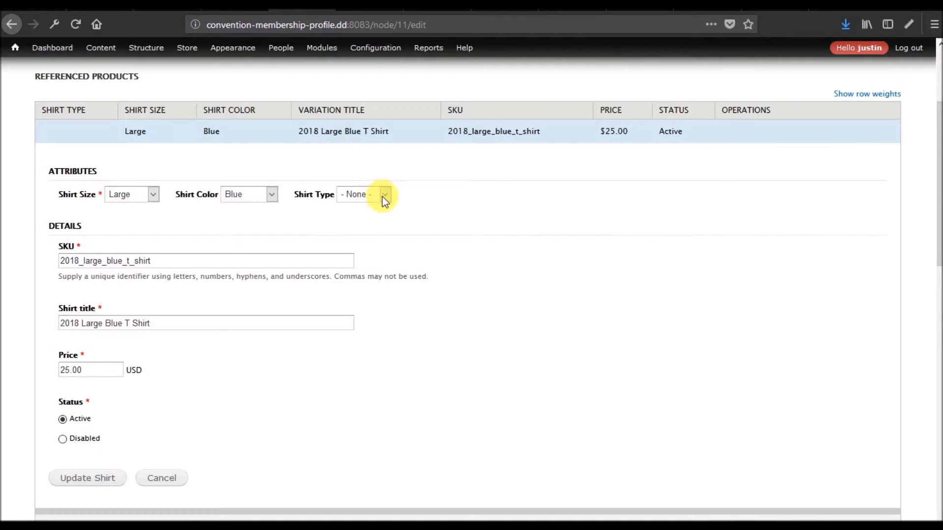
pyautogui.click(383, 195)
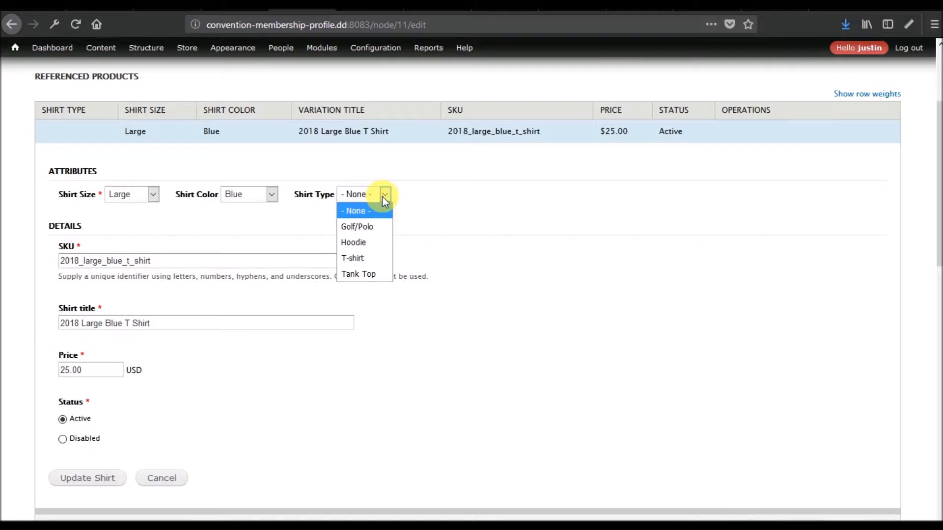
pyautogui.click(369, 257)
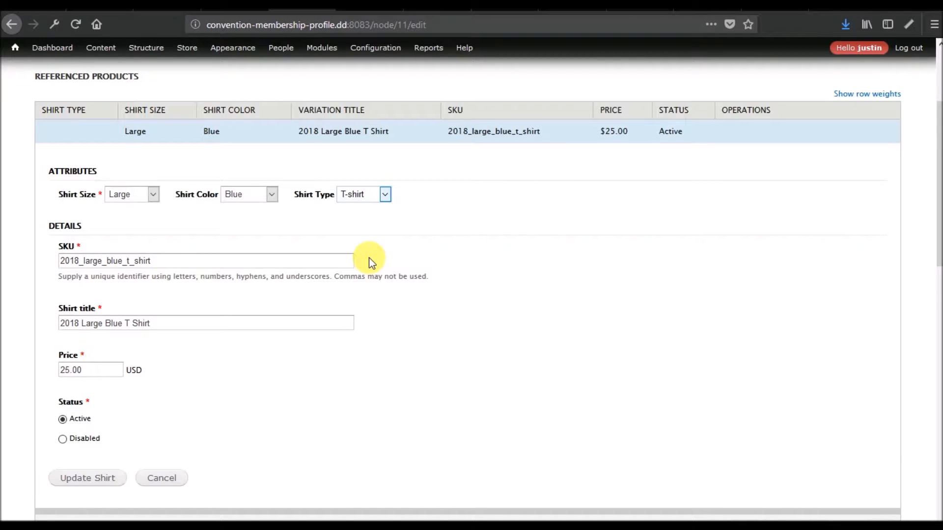
pyautogui.scroll(-8, 309, 313)
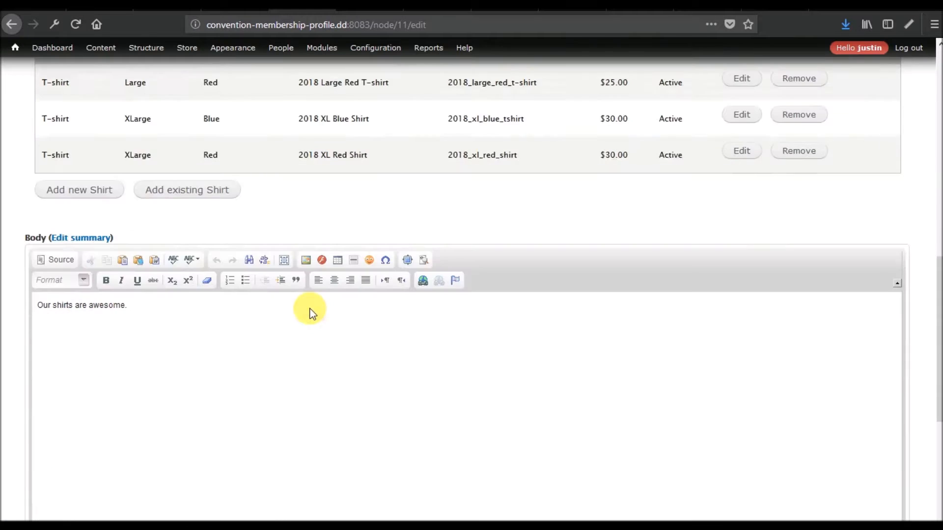
pyautogui.scroll(7, 309, 312)
pyautogui.click(78, 403)
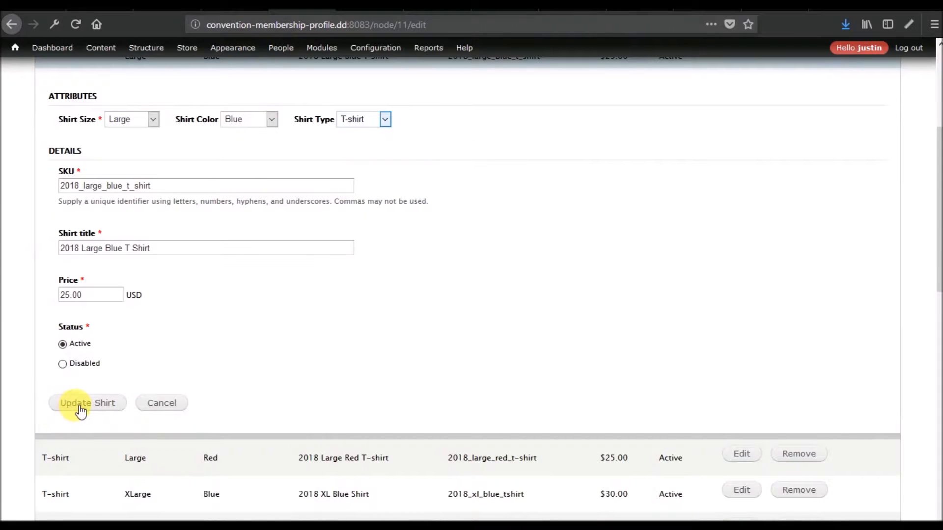
pyautogui.scroll(3, 397, 352)
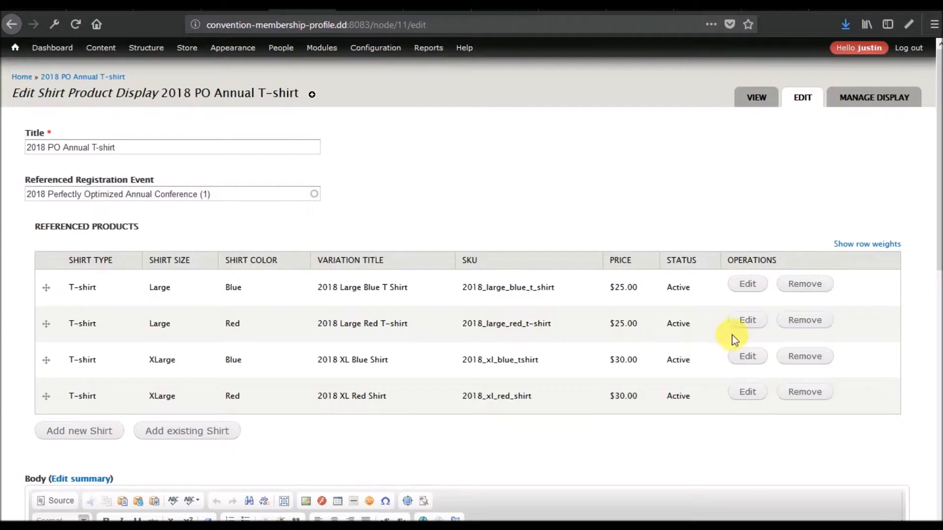
# Step: Set the Large red shirt's Shirt Type to Hoodie and update that shirt
pyautogui.click(748, 321)
pyautogui.click(379, 383)
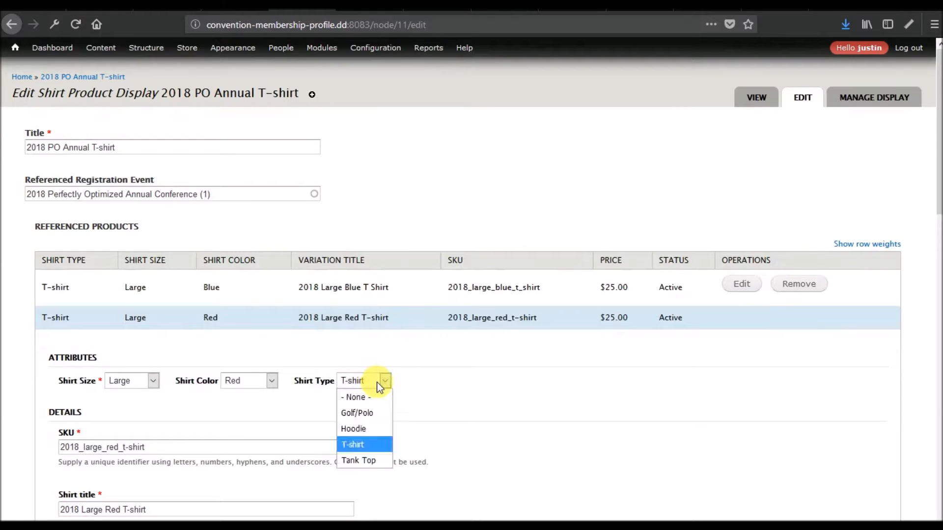
pyautogui.click(357, 429)
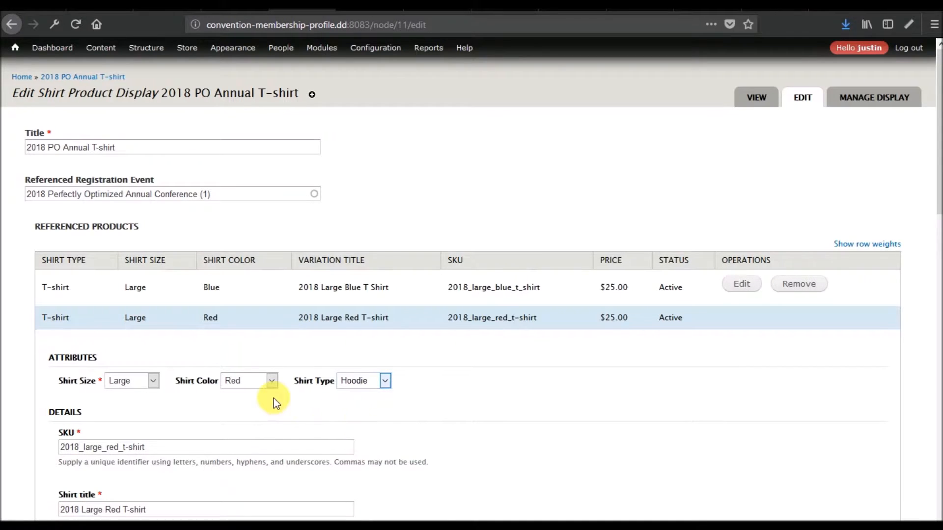
pyautogui.scroll(-10, 273, 399)
pyautogui.click(86, 218)
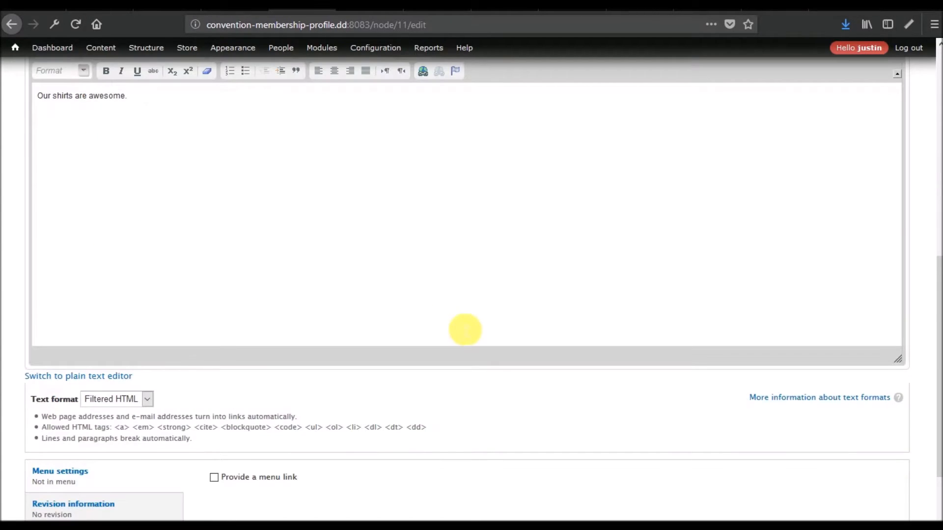
# Step: Set the XLarge red shirt's Shirt Type to Golf/Polo and update that shirt
pyautogui.scroll(8, 448, 327)
pyautogui.click(744, 319)
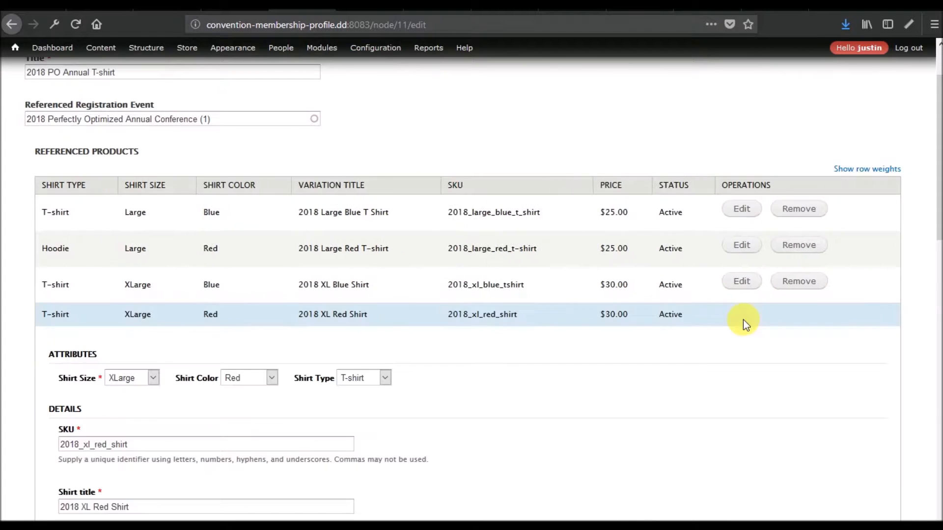
pyautogui.click(365, 382)
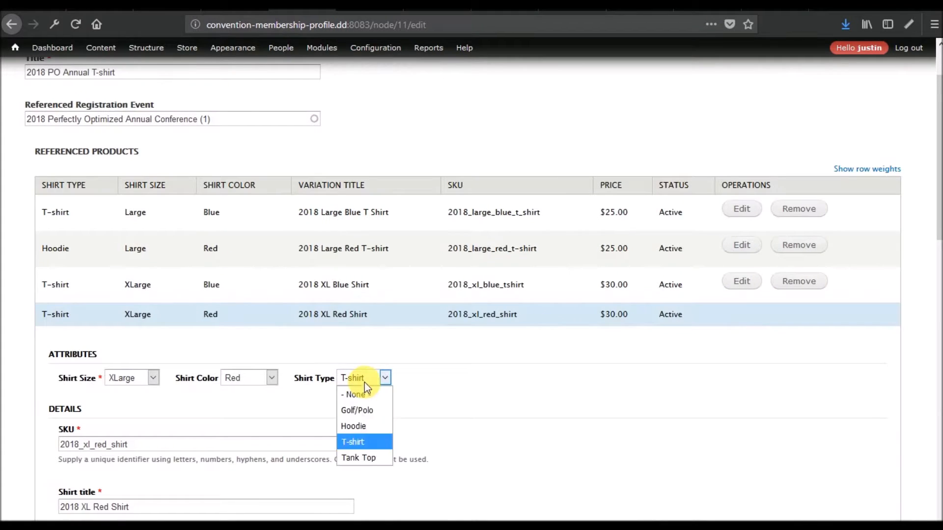
pyautogui.click(360, 412)
pyautogui.scroll(-8, 248, 421)
pyautogui.scroll(2, 246, 426)
pyautogui.click(77, 289)
# Step: Review the shirt types in the referenced products list and save the product display
pyautogui.scroll(8, 179, 324)
pyautogui.scroll(-8, 178, 321)
pyautogui.scroll(5, 178, 320)
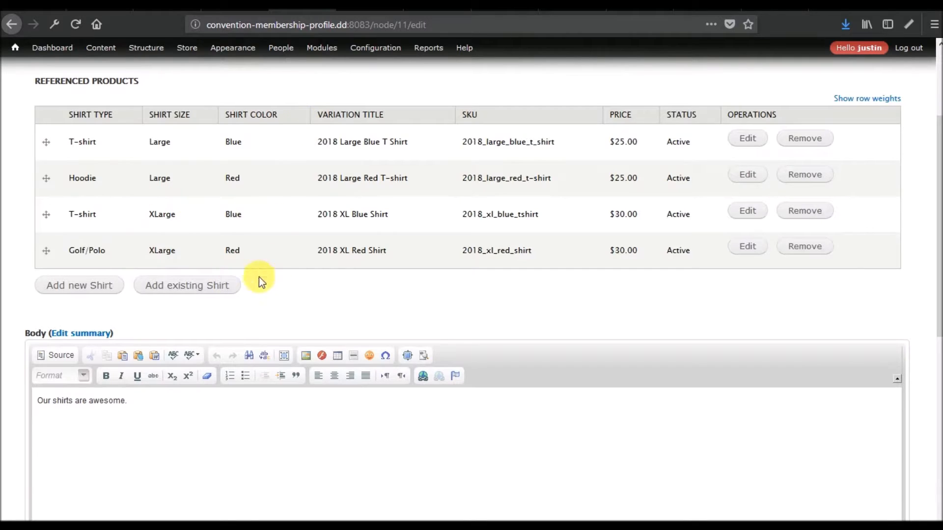
pyautogui.scroll(3, 274, 269)
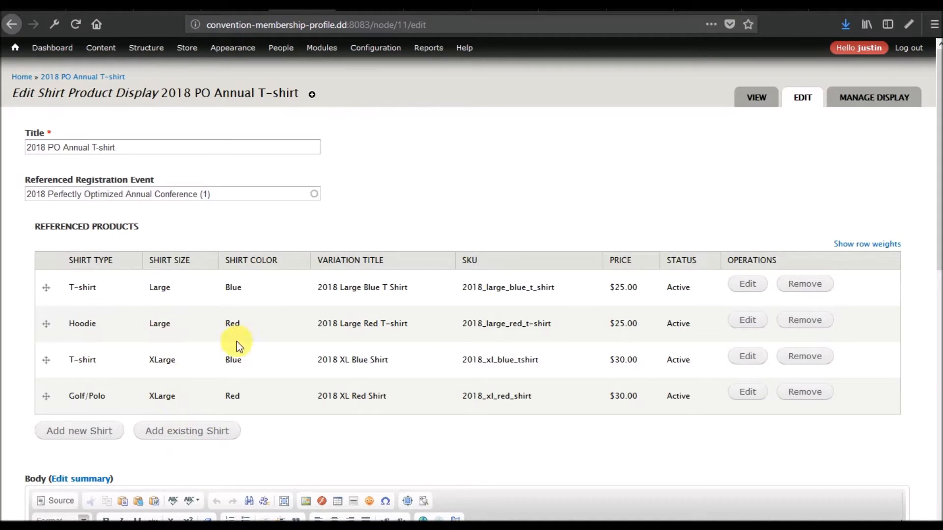
pyautogui.scroll(-12, 228, 403)
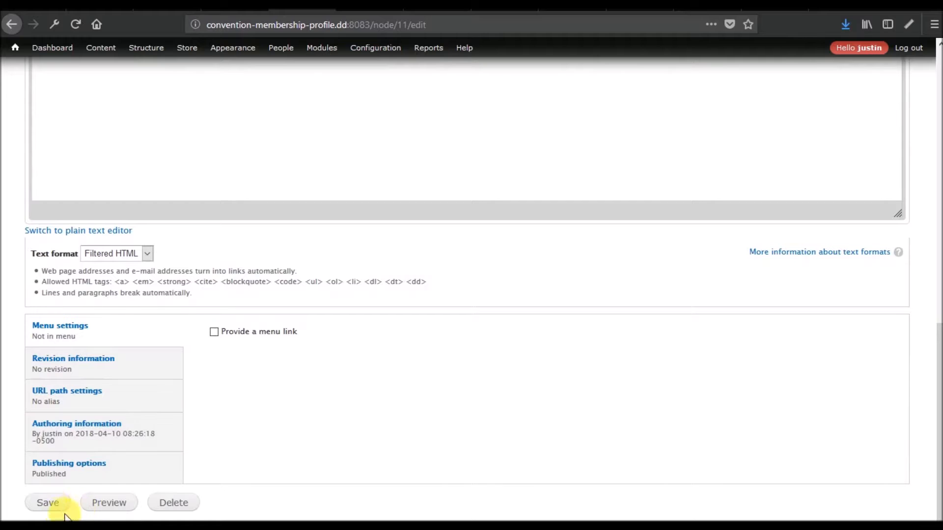
pyautogui.click(48, 503)
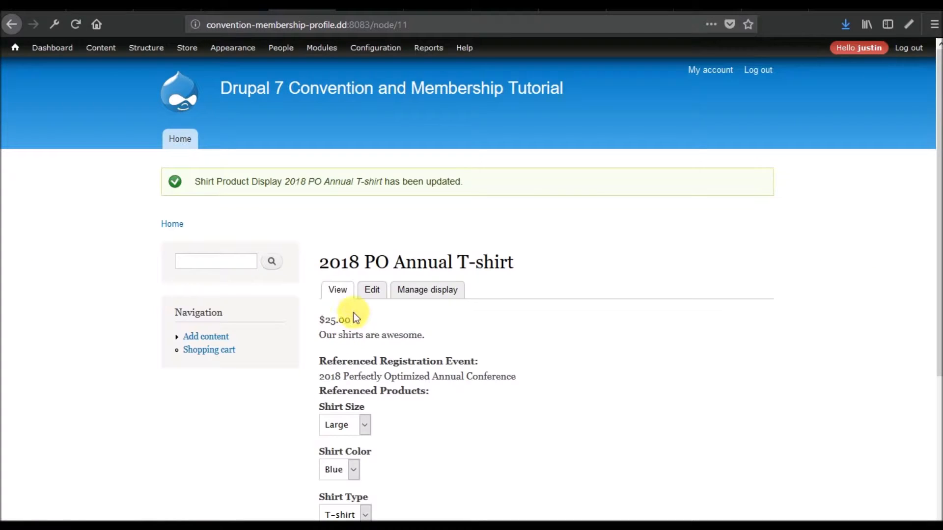
# Step: Check the Shirt Type, Shirt Color and Shirt Size choices offered on the saved product page
pyautogui.scroll(-5, 352, 313)
pyautogui.click(365, 290)
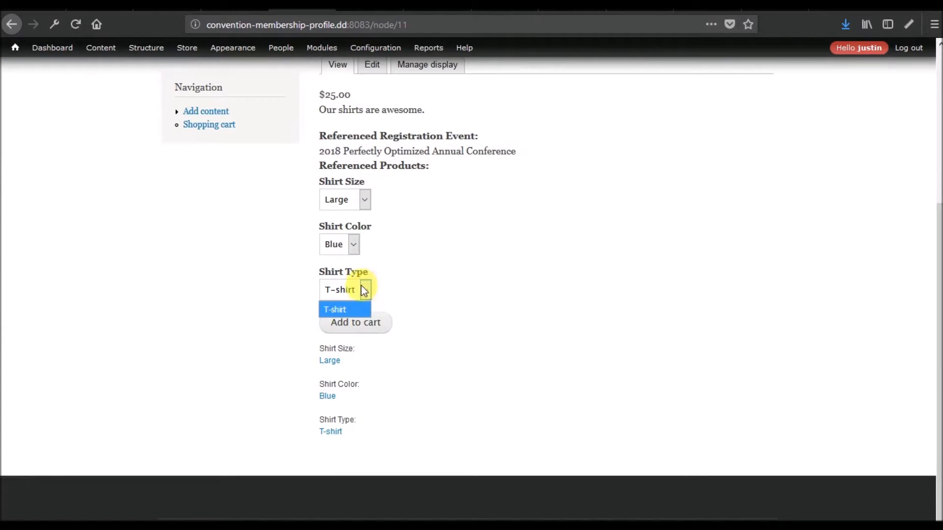
pyautogui.click(354, 246)
pyautogui.click(355, 205)
pyautogui.click(354, 206)
# Step: Reopen the product display for editing, set the XLarge blue shirt's Shirt Type to Hoodie, and save the update
pyautogui.click(373, 64)
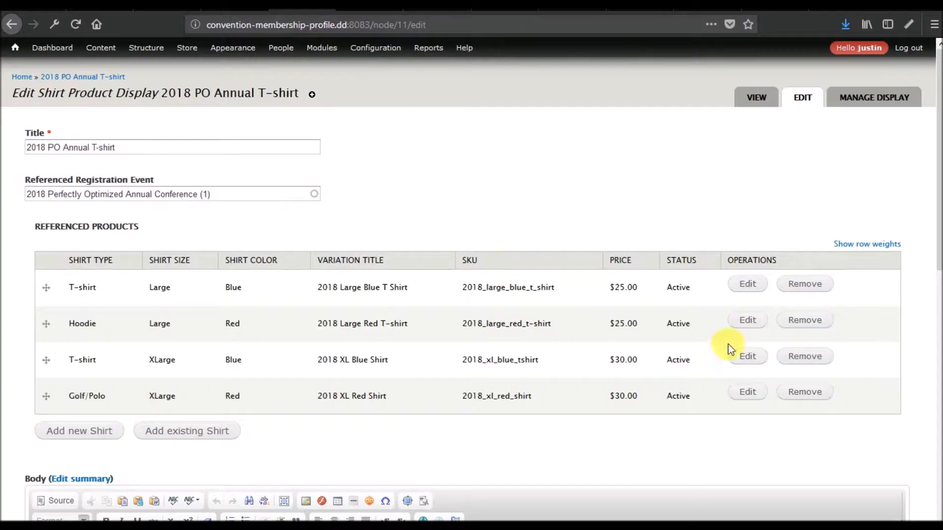
pyautogui.click(747, 356)
pyautogui.click(361, 422)
pyautogui.click(356, 460)
pyautogui.scroll(-2, 245, 411)
pyautogui.scroll(-7, 246, 411)
pyautogui.click(93, 249)
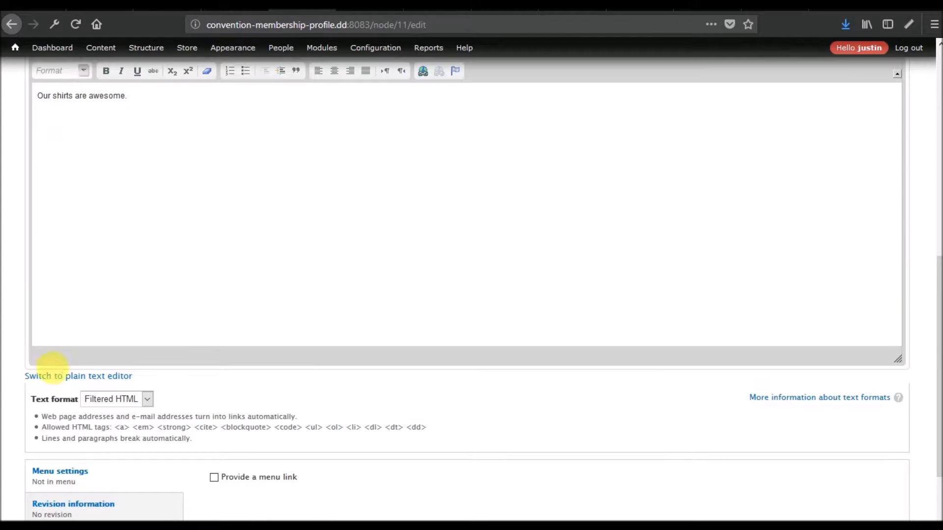
pyautogui.scroll(-3, 53, 368)
pyautogui.click(46, 500)
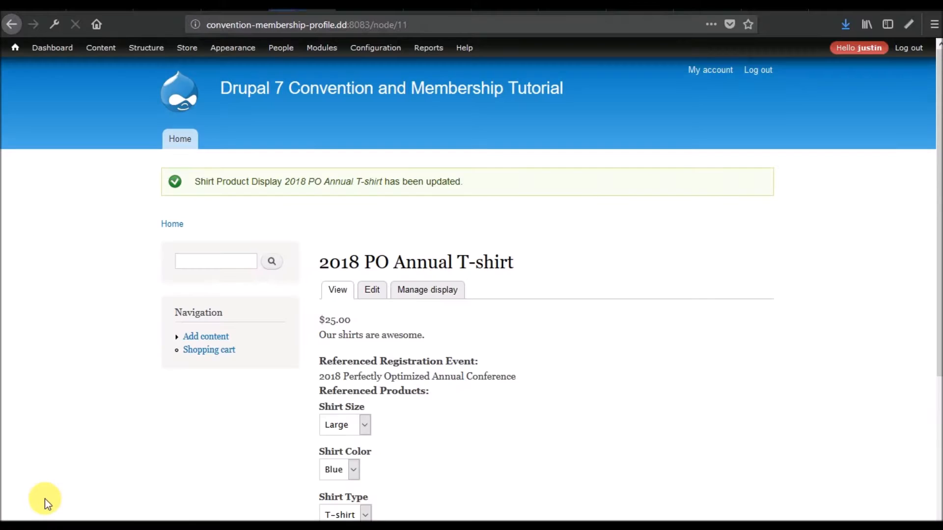
# Step: Recheck the type, color and size choices for the Large blue shirt, and open the product display for editing
pyautogui.scroll(-4, 178, 355)
pyautogui.click(342, 289)
pyautogui.click(342, 289)
pyautogui.click(347, 246)
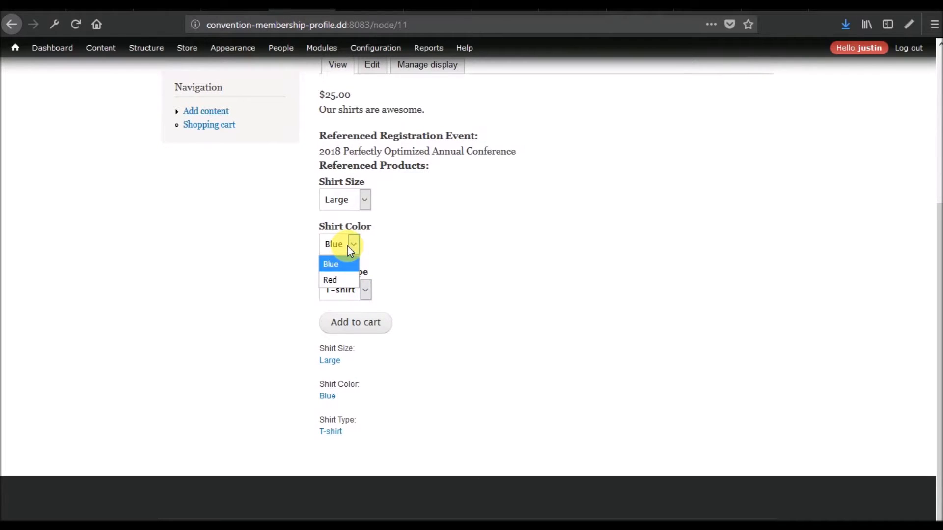
pyautogui.click(347, 246)
pyautogui.click(357, 197)
pyautogui.click(358, 196)
pyautogui.click(373, 69)
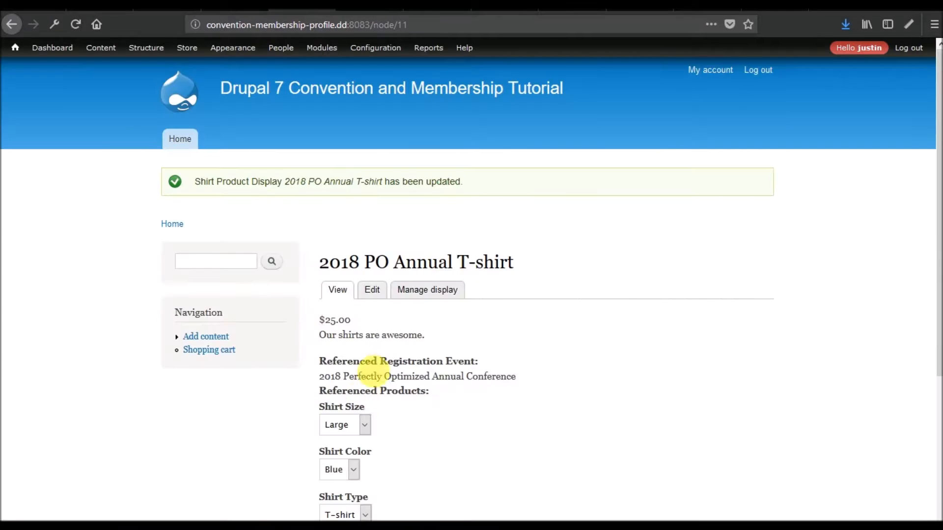
# Step: Select the XLarge size on the product page and examine its available Shirt Type and Shirt Color options
pyautogui.scroll(-5, 368, 372)
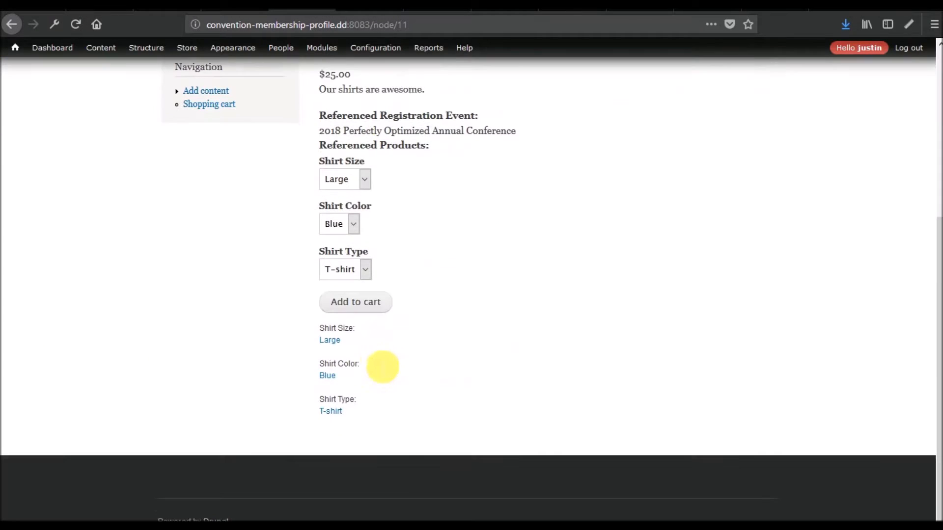
pyautogui.click(367, 272)
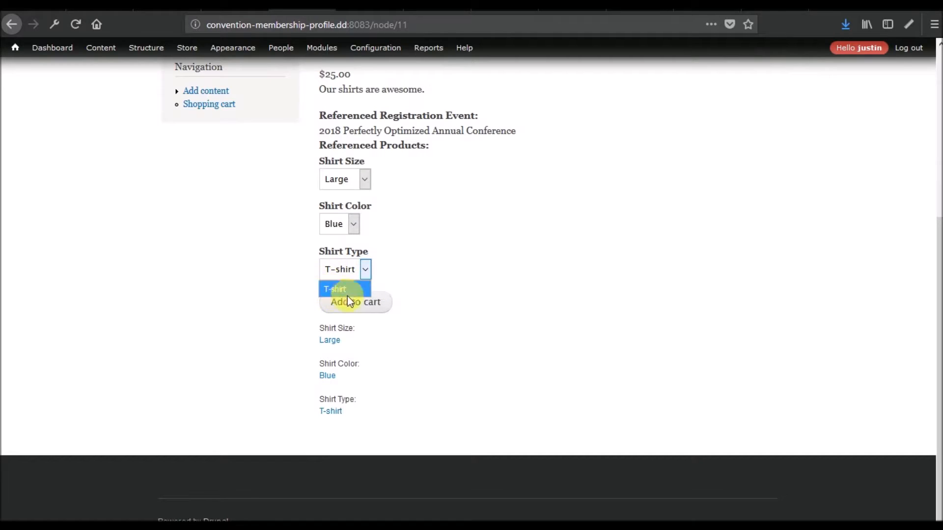
pyautogui.click(365, 182)
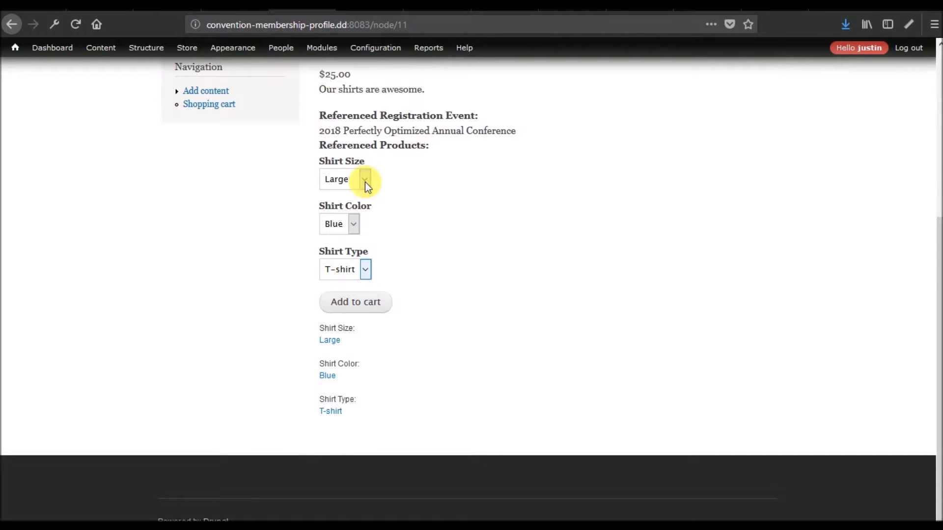
pyautogui.click(352, 211)
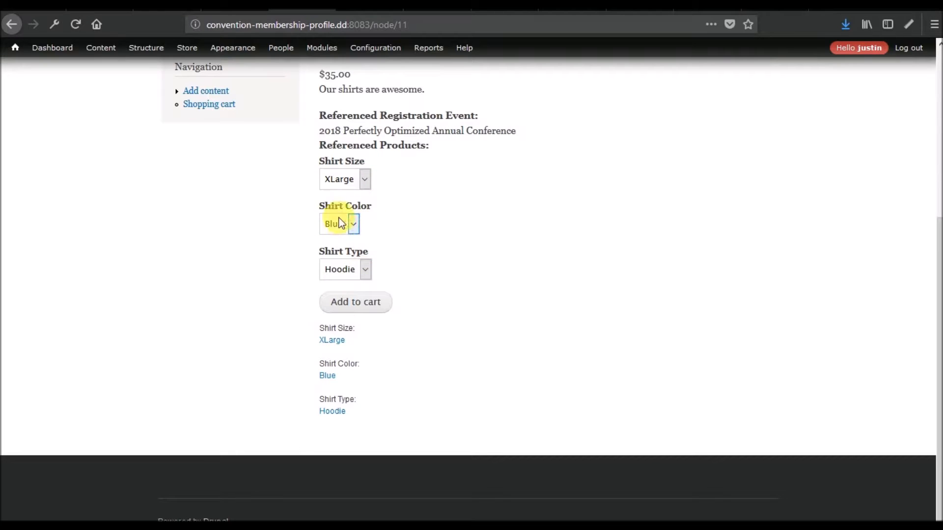
pyautogui.click(366, 270)
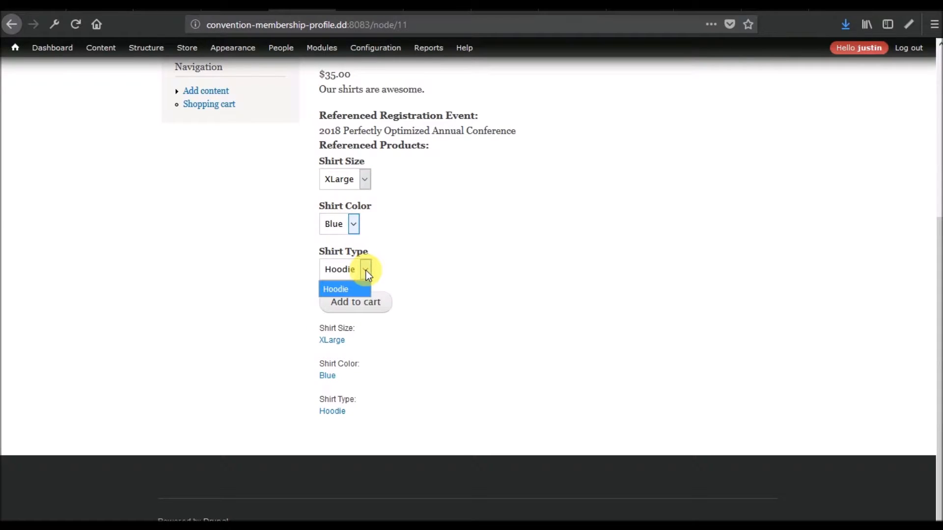
pyautogui.click(340, 224)
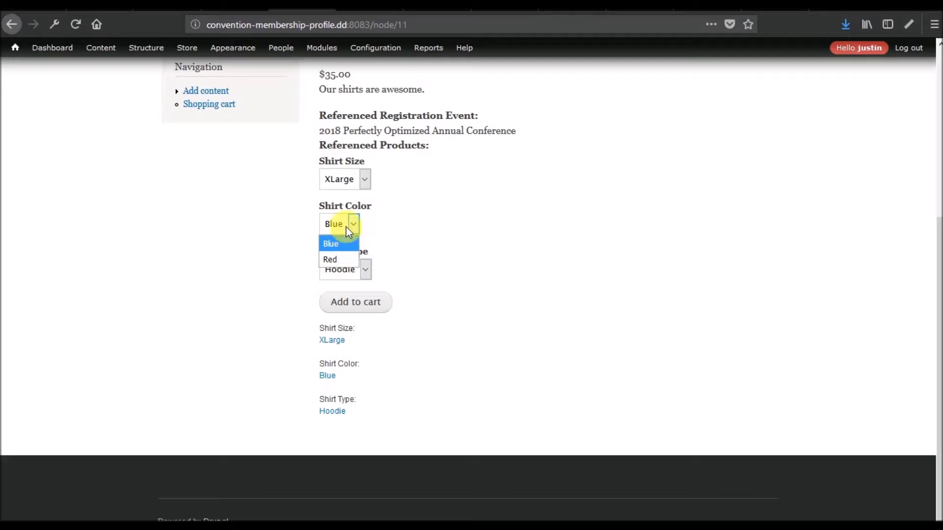
pyautogui.click(382, 261)
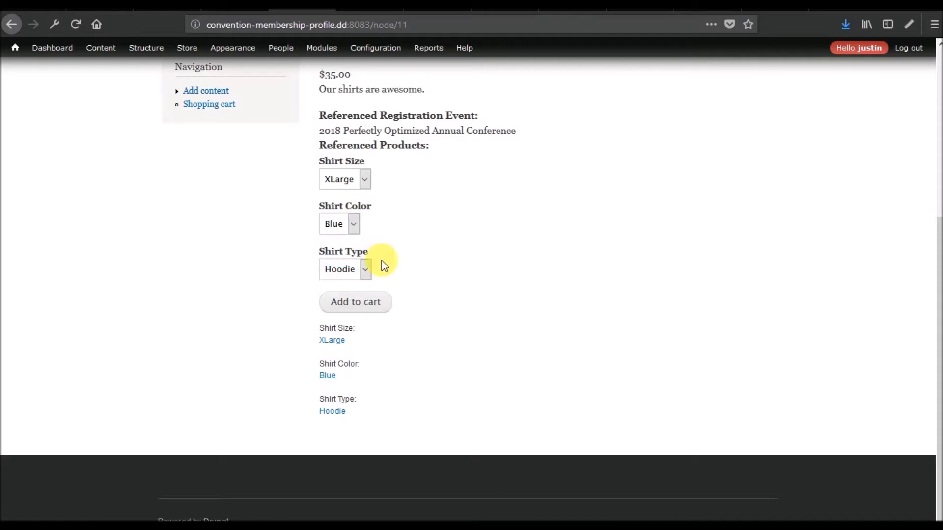
pyautogui.click(233, 7)
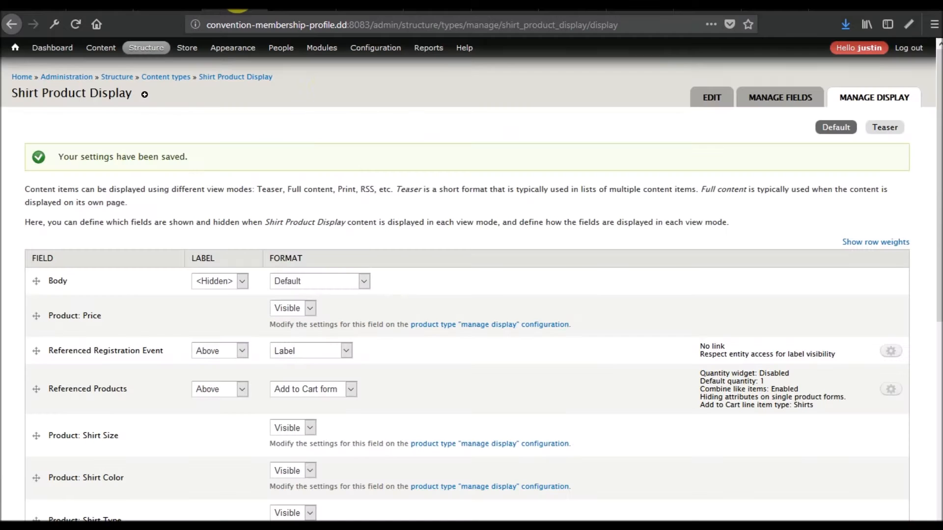
pyautogui.click(302, 7)
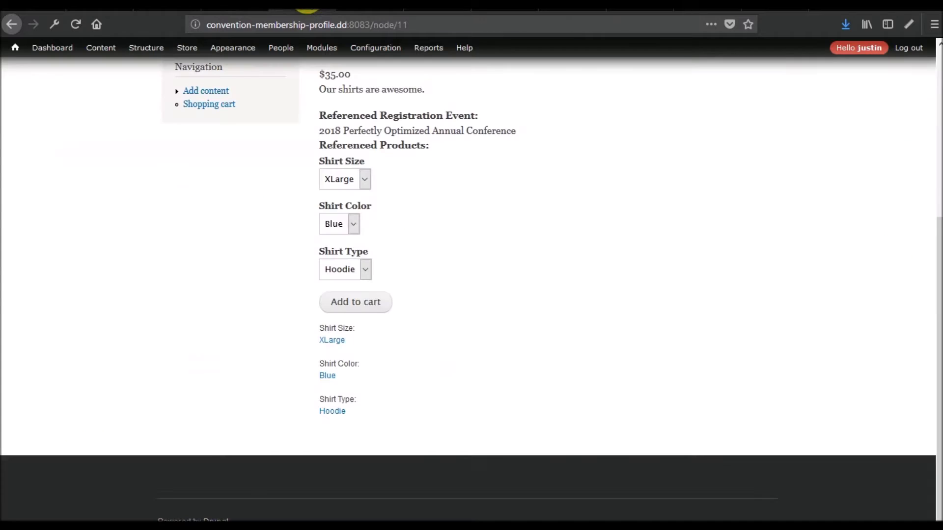
pyautogui.click(369, 7)
pyautogui.click(301, 6)
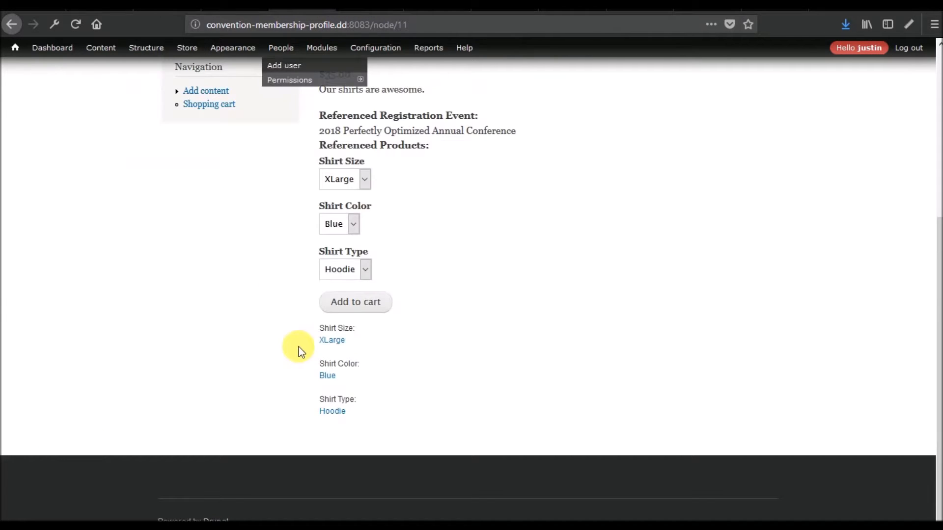
# Step: Open the product display's edit form in a new browser tab to view its shirt variations
pyautogui.scroll(5, 301, 349)
pyautogui.rightClick(373, 291)
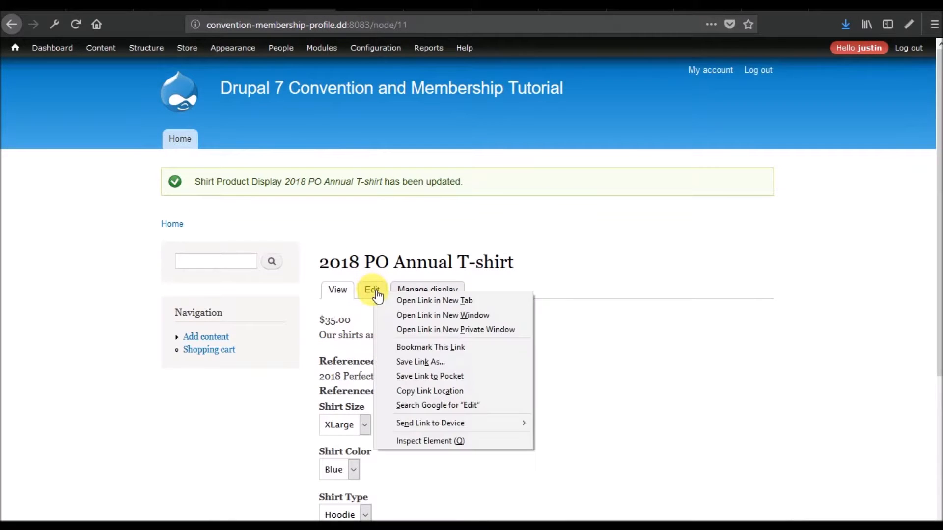
pyautogui.click(402, 299)
pyautogui.click(360, 9)
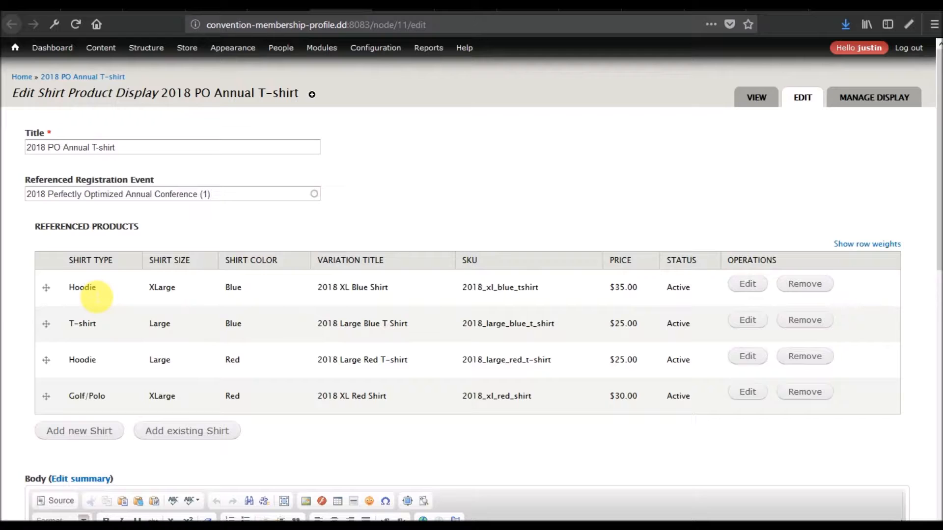
# Step: Return to the product page, select size Large, check its Shirt Type options, and set the color to Red
pyautogui.click(273, 10)
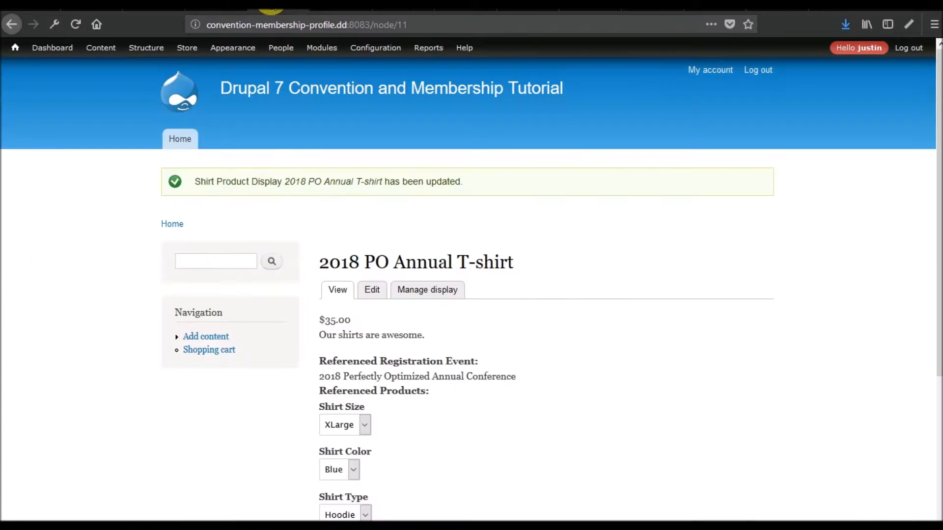
pyautogui.scroll(-5, 373, 369)
pyautogui.click(349, 194)
pyautogui.click(346, 220)
pyautogui.click(355, 289)
pyautogui.click(354, 289)
pyautogui.click(349, 247)
pyautogui.click(334, 278)
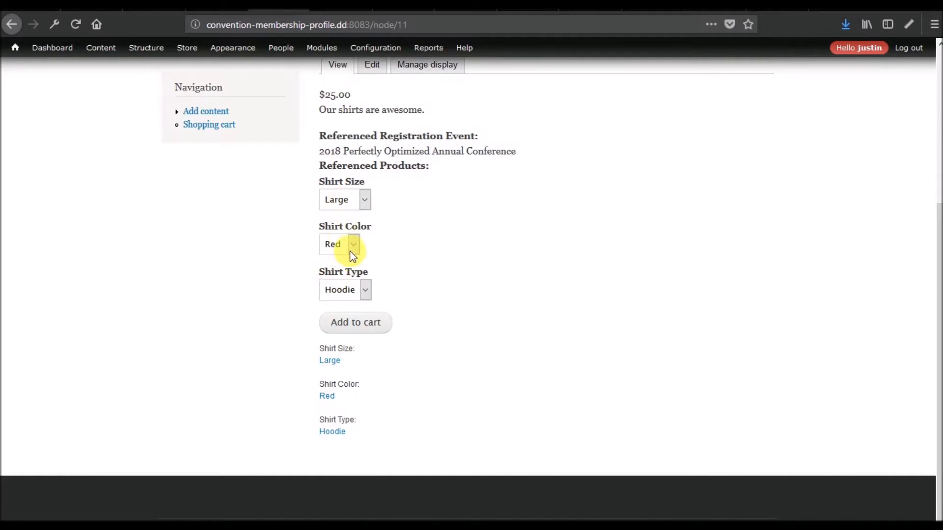
# Step: Switch the Large shirt's color to Blue and back to Red, checking the Shirt Type options for each color
pyautogui.click(352, 249)
pyautogui.click(343, 259)
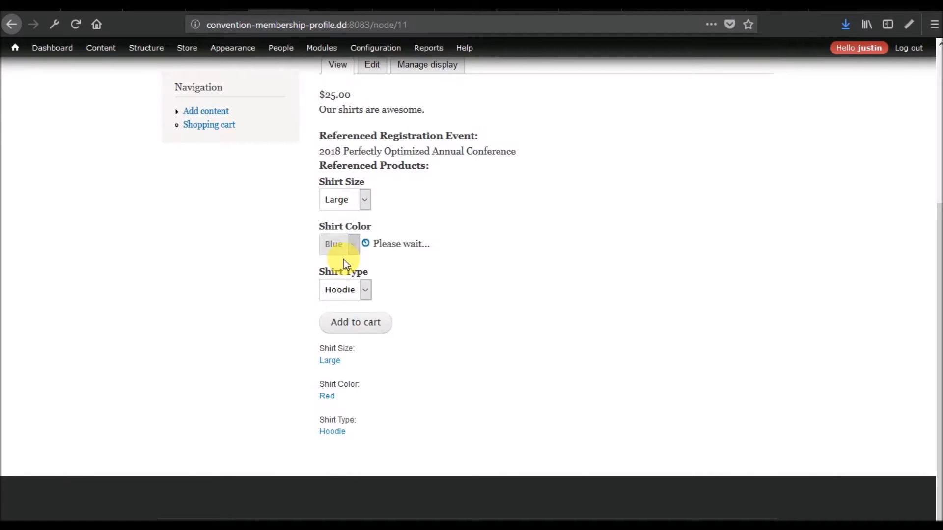
pyautogui.click(364, 290)
pyautogui.click(364, 290)
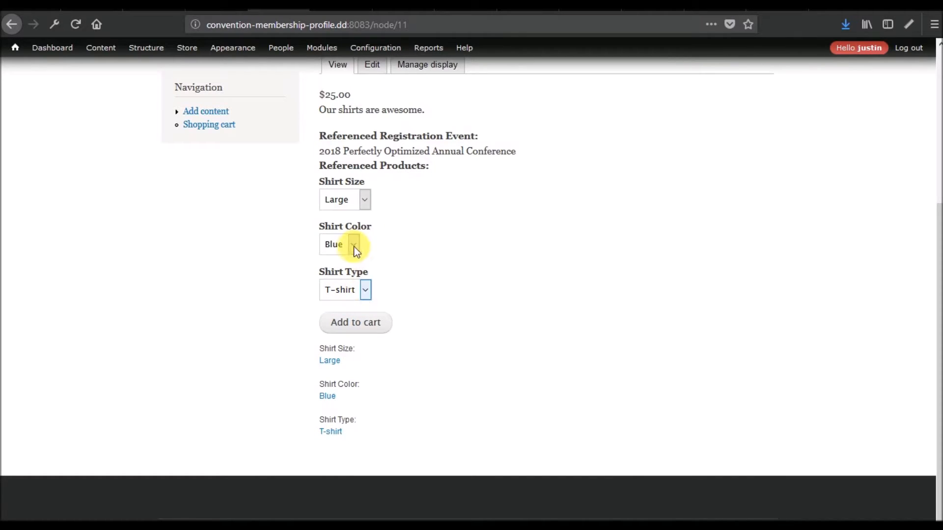
pyautogui.click(353, 248)
pyautogui.click(331, 278)
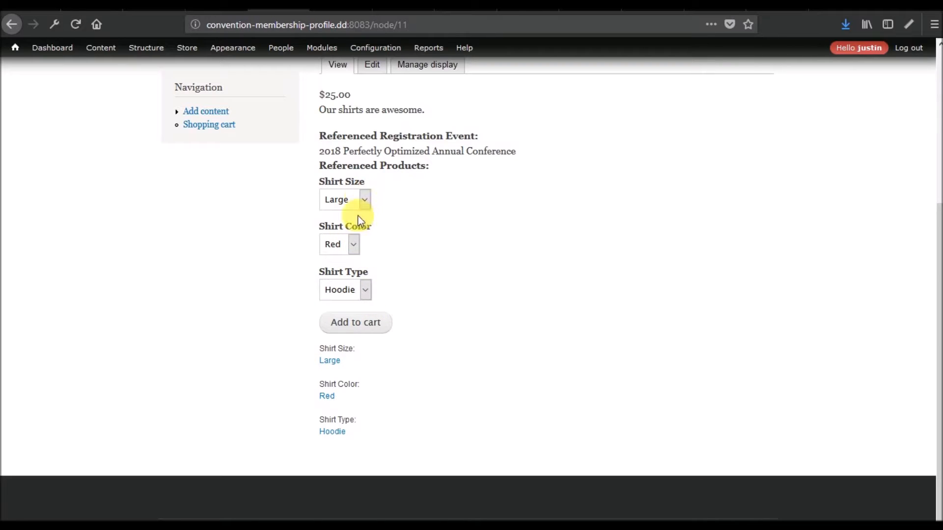
pyautogui.click(365, 292)
pyautogui.click(364, 294)
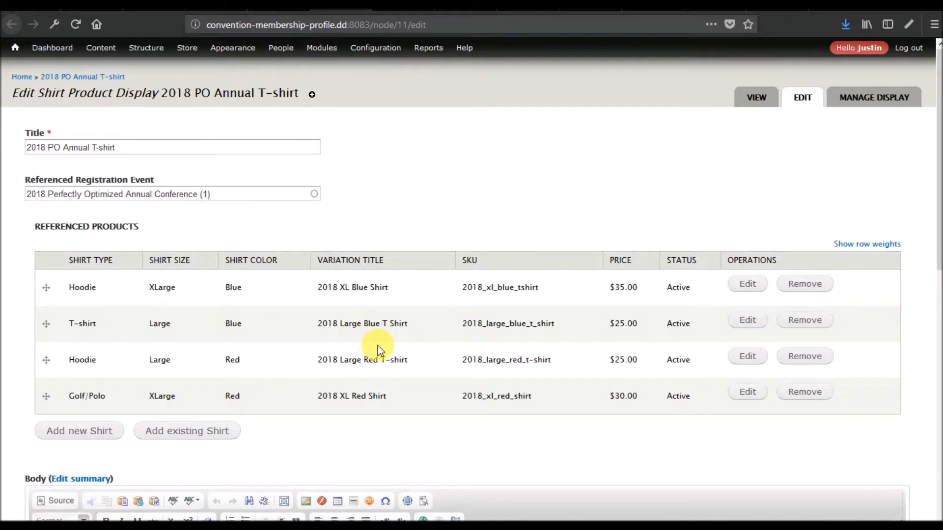
# Step: Set the 2018 XL Blue Shirt variation's Shirt Type to None and update the shirt
pyautogui.click(747, 284)
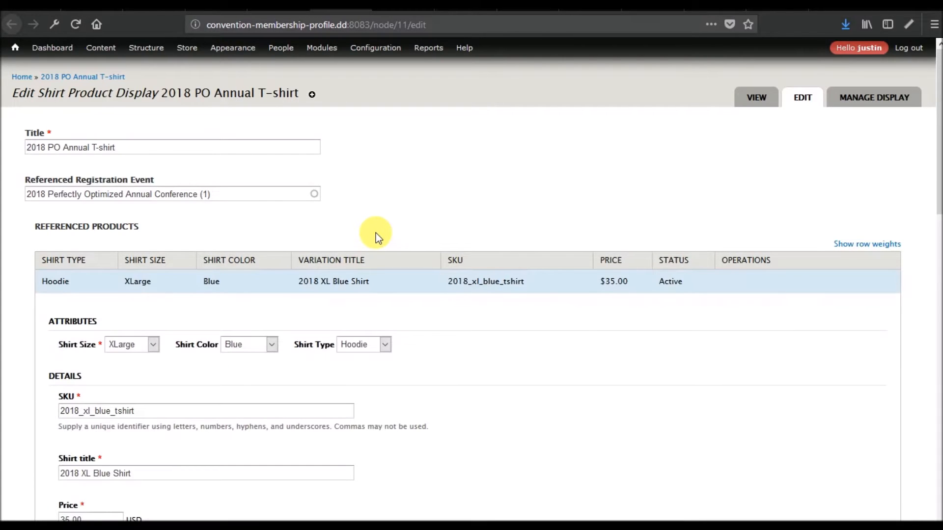
pyautogui.scroll(-3, 376, 233)
pyautogui.click(386, 195)
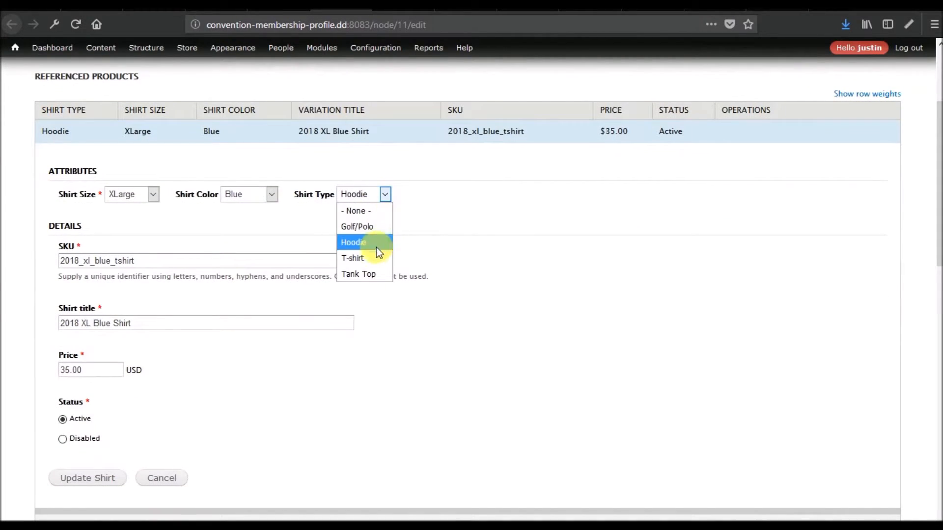
pyautogui.click(373, 259)
pyautogui.scroll(-12, 131, 248)
pyautogui.scroll(3, 155, 250)
pyautogui.scroll(3, 78, 337)
pyautogui.scroll(6, 242, 249)
pyautogui.click(385, 195)
pyautogui.click(362, 211)
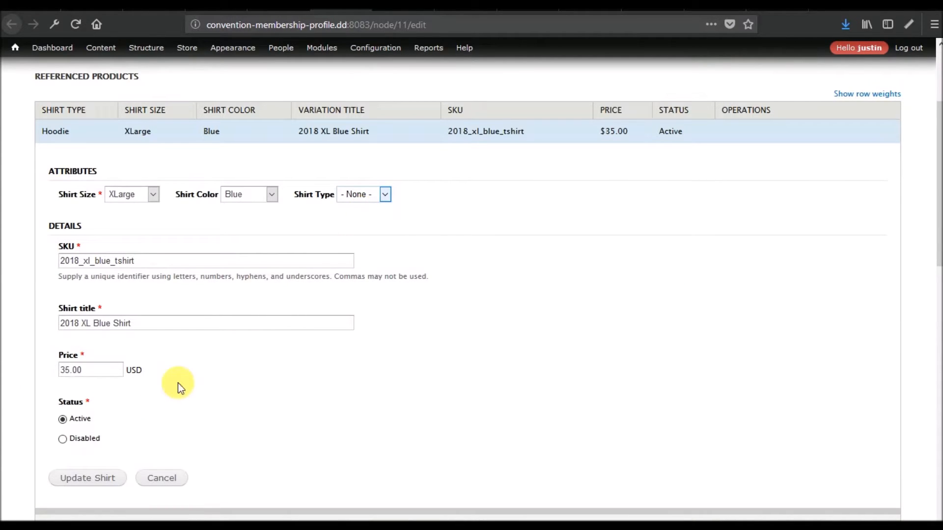
pyautogui.click(87, 478)
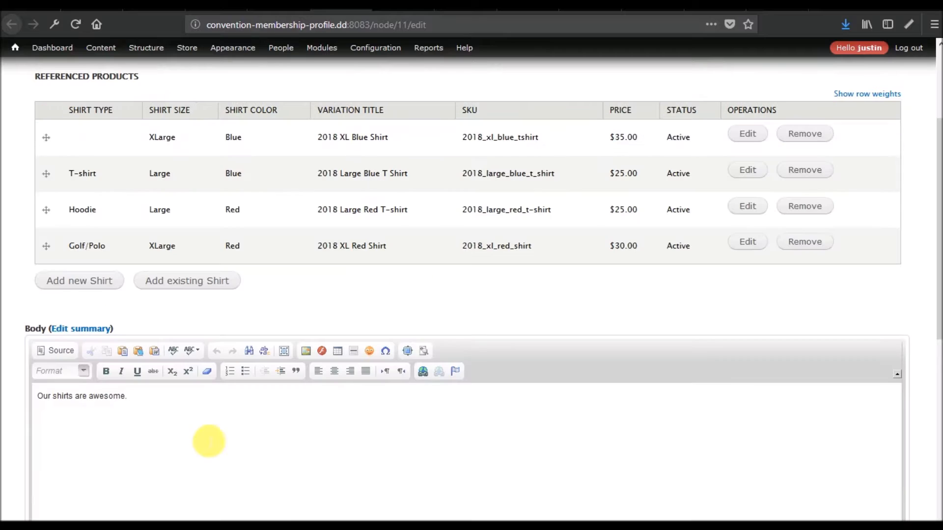
# Step: Set the 2018 Large Blue T Shirt variation's Shirt Type to None and update the shirt
pyautogui.click(748, 171)
pyautogui.click(370, 235)
pyautogui.click(364, 246)
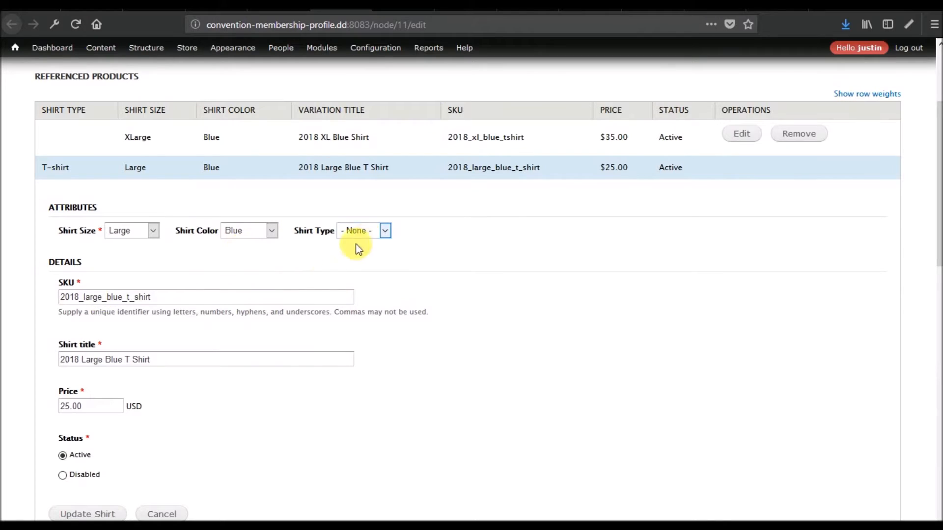
pyautogui.scroll(-3, 252, 286)
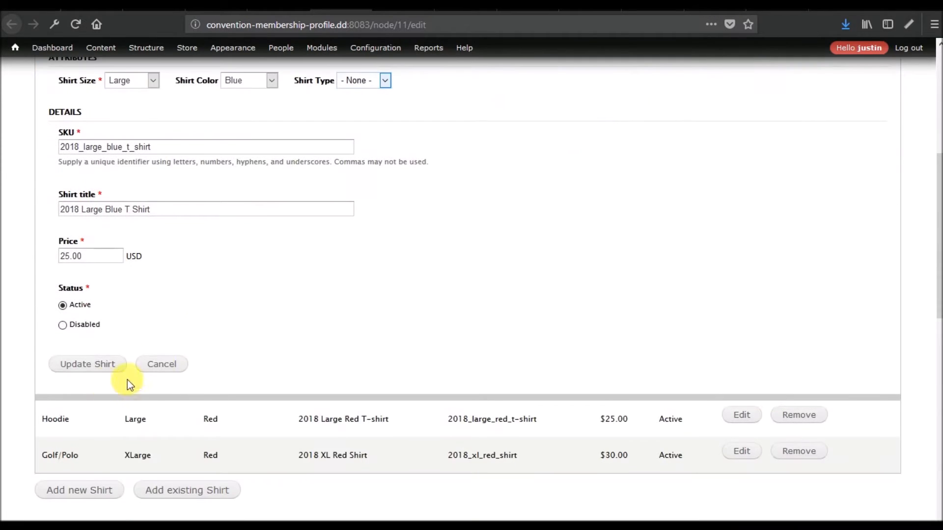
pyautogui.click(100, 374)
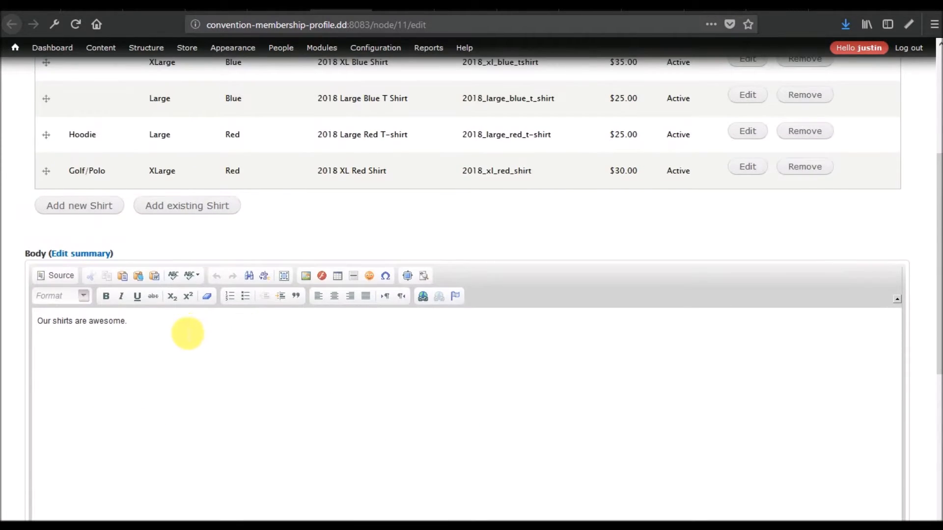
# Step: Change the body text to "Our T-shirts are awesome."
pyautogui.click(187, 330)
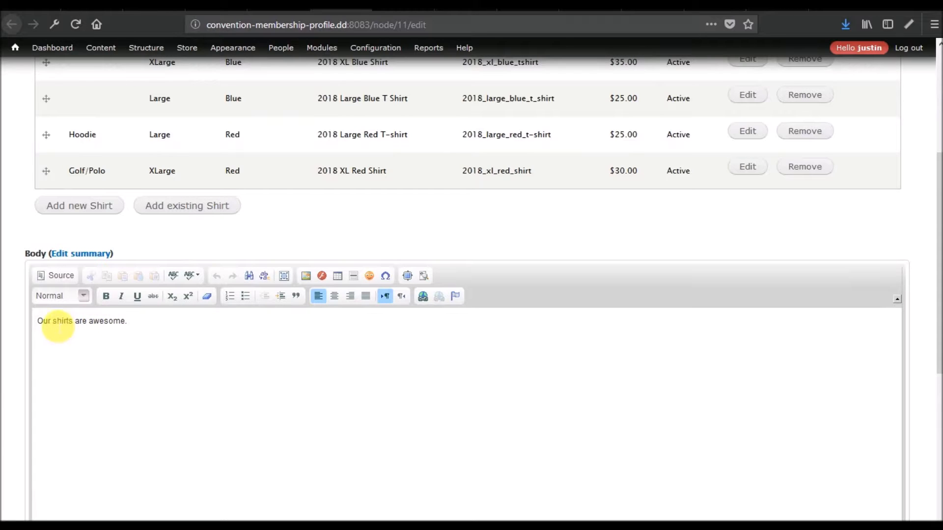
pyautogui.doubleClick(57, 323)
pyautogui.write('T-shirts')
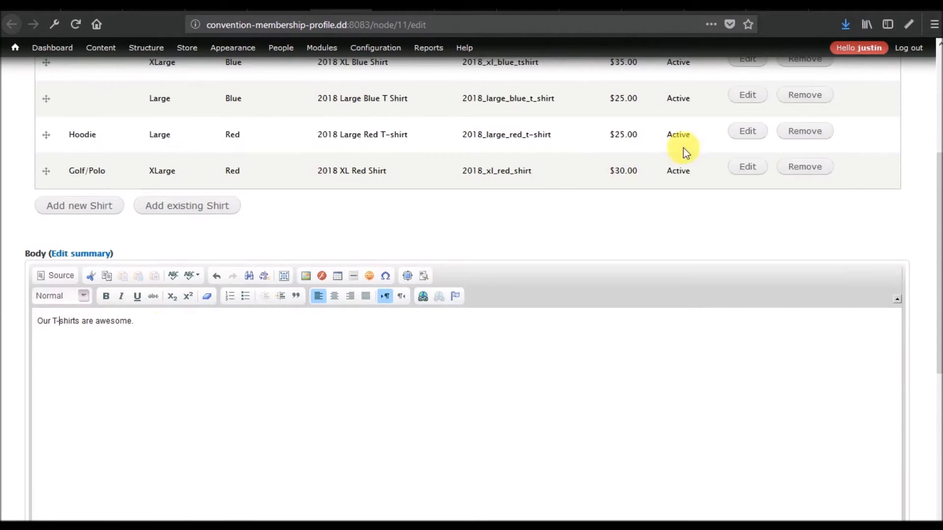
# Step: Set the 2018 Large Red T-shirt variation's Shirt Type to None and update the shirt
pyautogui.click(747, 131)
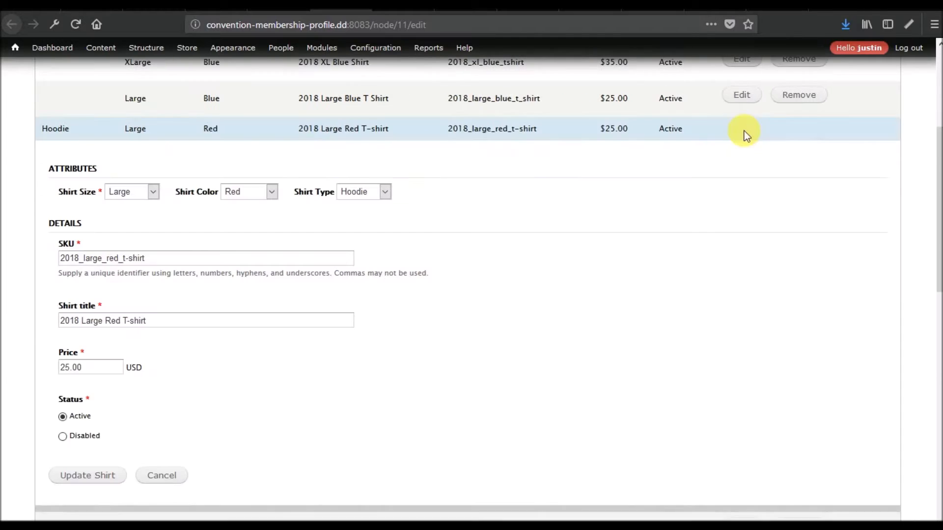
pyautogui.click(372, 195)
pyautogui.click(356, 204)
pyautogui.click(87, 475)
pyautogui.scroll(5, 316, 337)
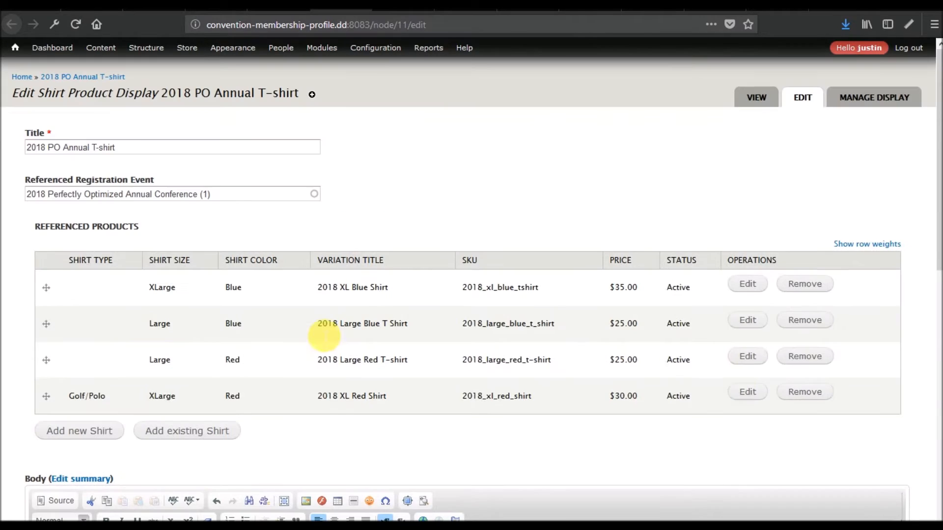
# Step: Set the 2018 XL Red Shirt variation's Shirt Type to None, update the shirt, and save the product display
pyautogui.click(751, 393)
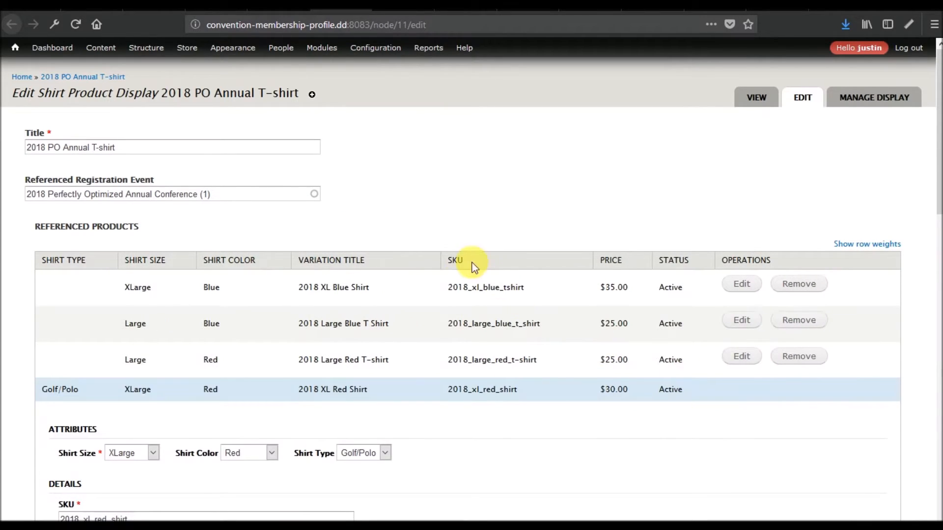
pyautogui.click(364, 453)
pyautogui.click(355, 469)
pyautogui.scroll(-6, 354, 414)
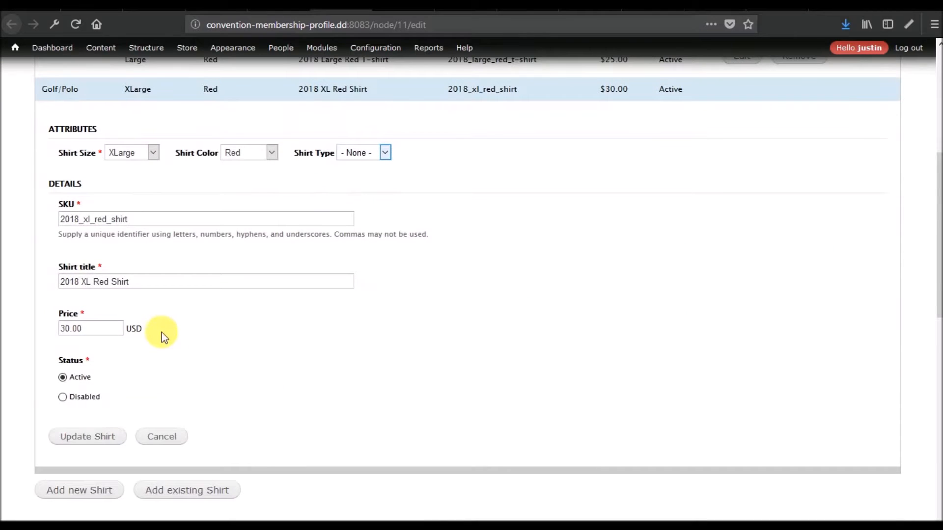
pyautogui.click(89, 437)
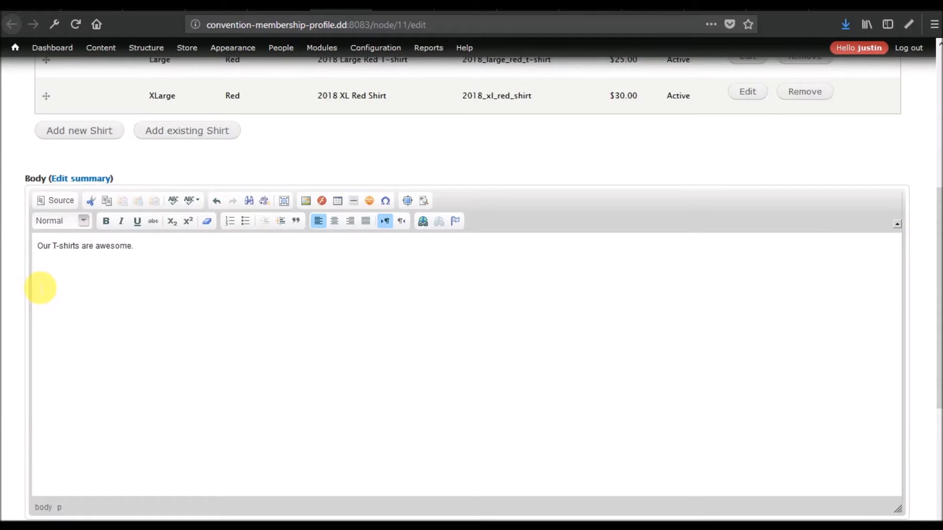
pyautogui.scroll(-5, 39, 294)
pyautogui.click(53, 503)
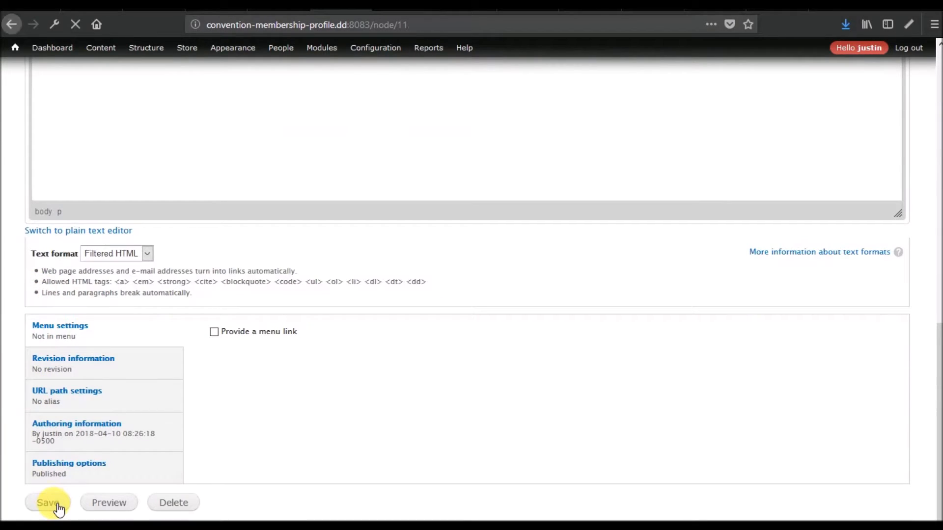
# Step: Try different size and color combinations on the product page, finishing on XLarge and Red, to check the add-to-cart options
pyautogui.scroll(-3, 361, 305)
pyautogui.click(361, 277)
pyautogui.click(351, 294)
pyautogui.click(354, 319)
pyautogui.click(335, 354)
pyautogui.click(360, 274)
pyautogui.click(343, 307)
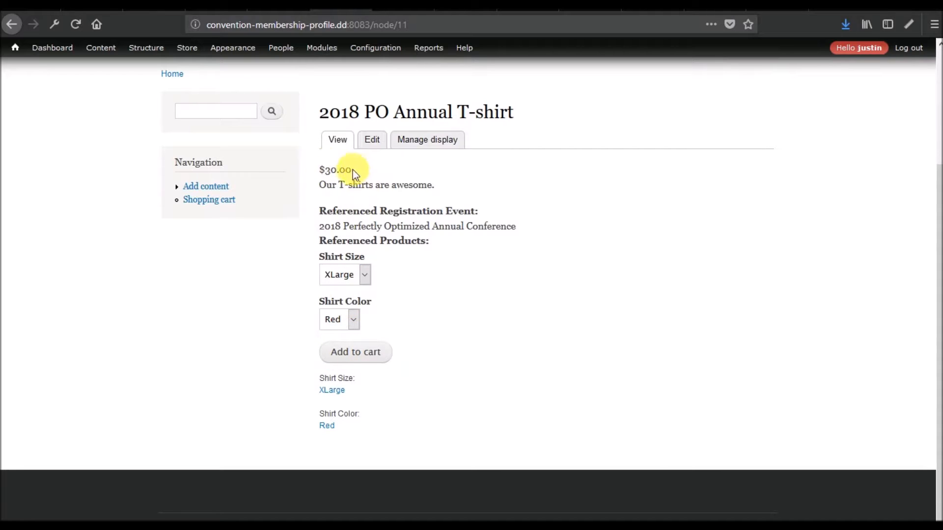
# Step: Open the product display's edit form and review its shirt variations and body text
pyautogui.click(376, 144)
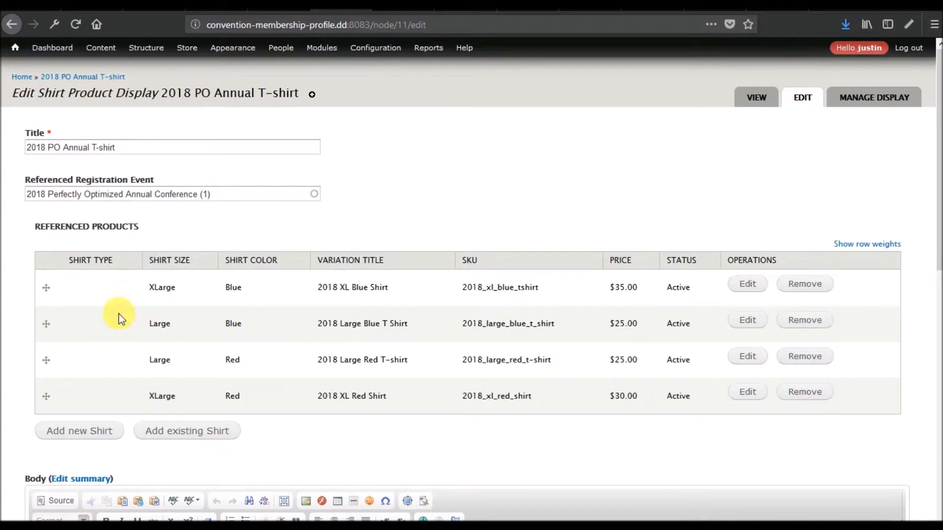
pyautogui.scroll(-5, 150, 371)
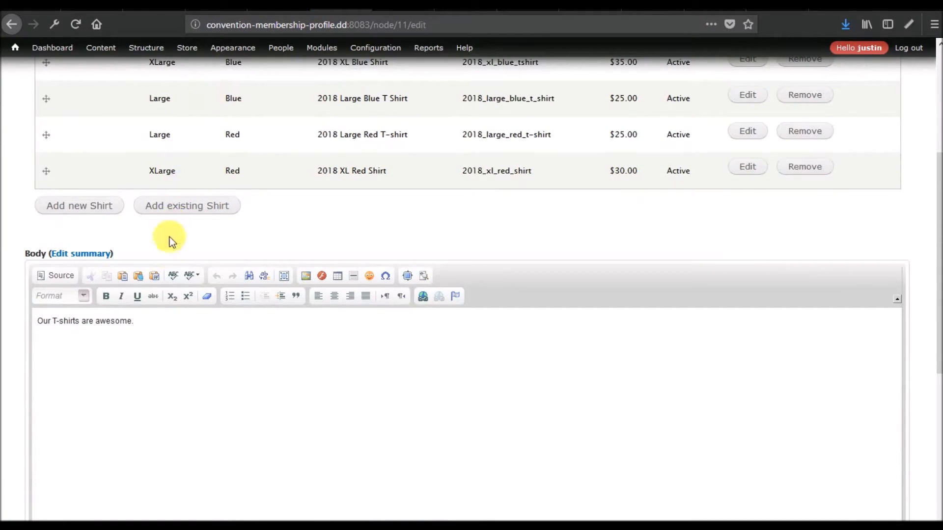
pyautogui.scroll(5, 157, 427)
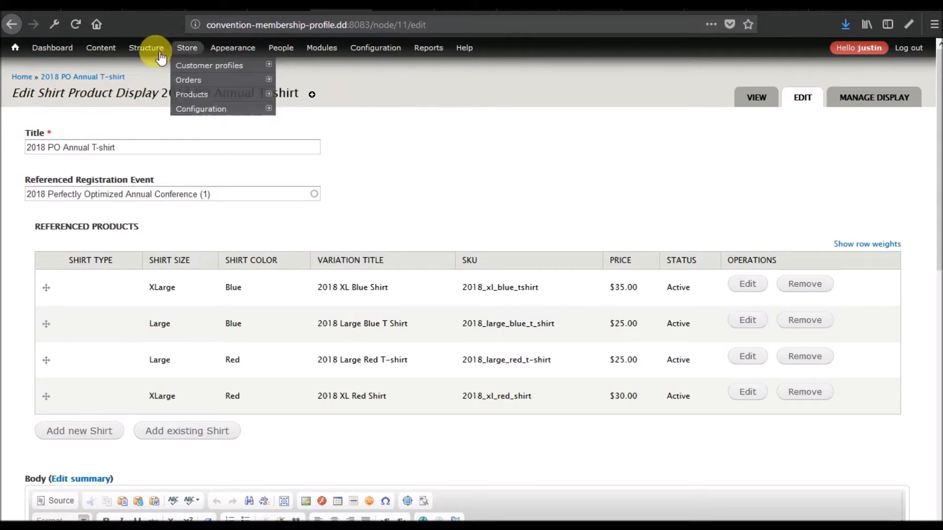
# Step: In the Shirt Product Display's display settings, link the Referenced Registration Event label to the referenced entity and save
pyautogui.click(281, 3)
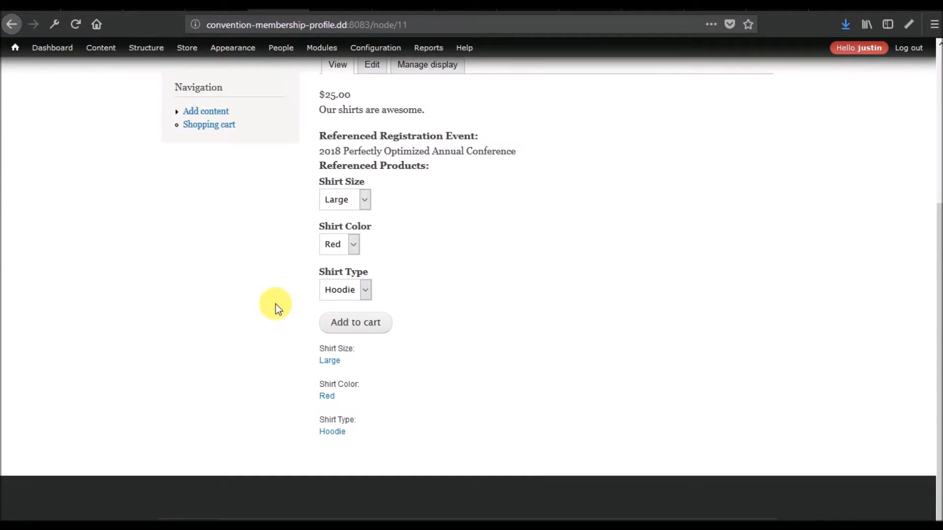
pyautogui.scroll(4, 276, 304)
pyautogui.scroll(-1, 335, 340)
pyautogui.scroll(-3, 336, 340)
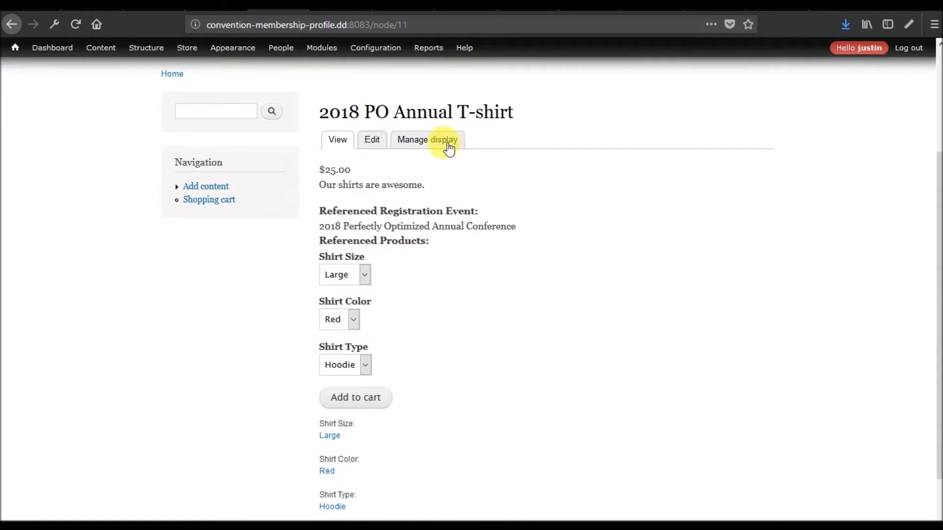
pyautogui.click(431, 139)
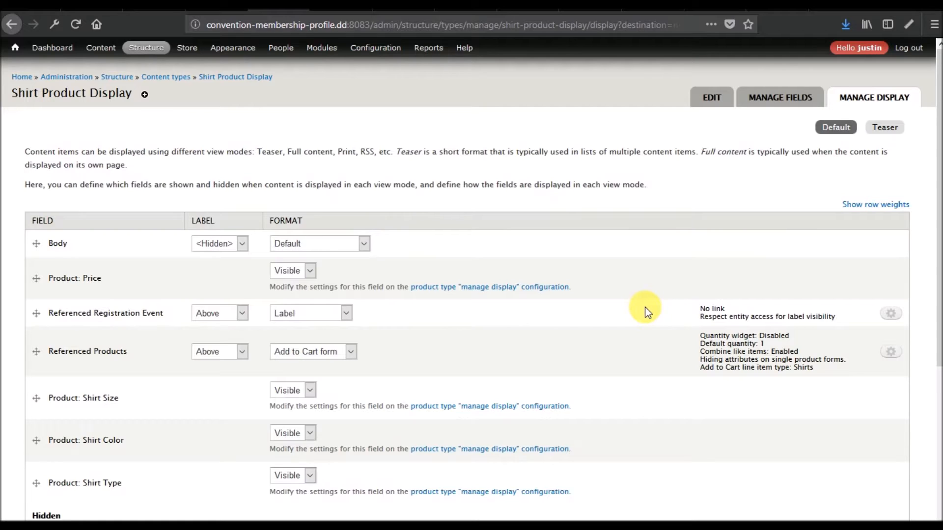
pyautogui.click(893, 316)
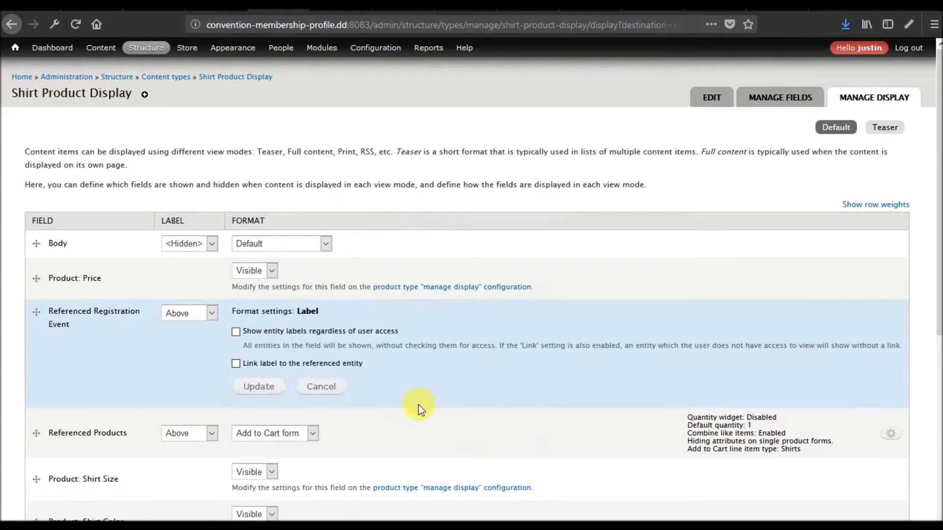
pyautogui.click(298, 363)
pyautogui.click(259, 386)
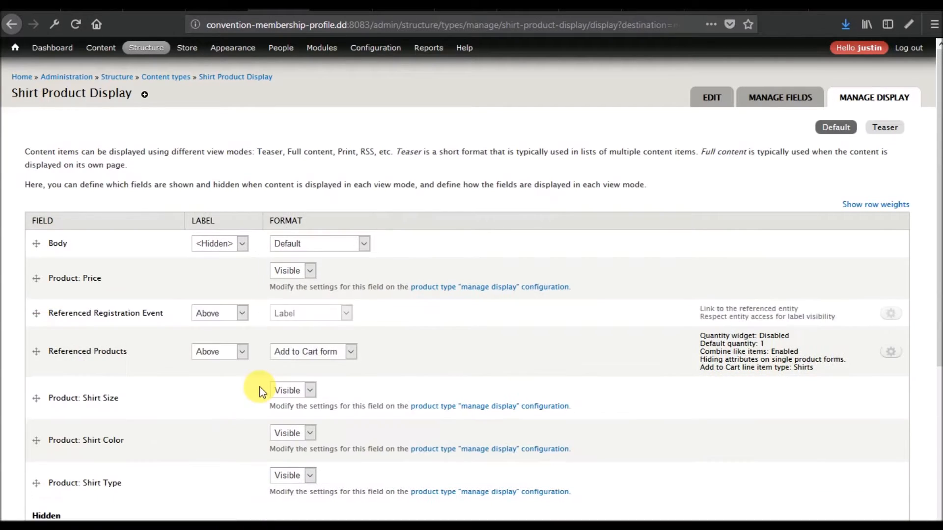
pyautogui.scroll(-5, 480, 354)
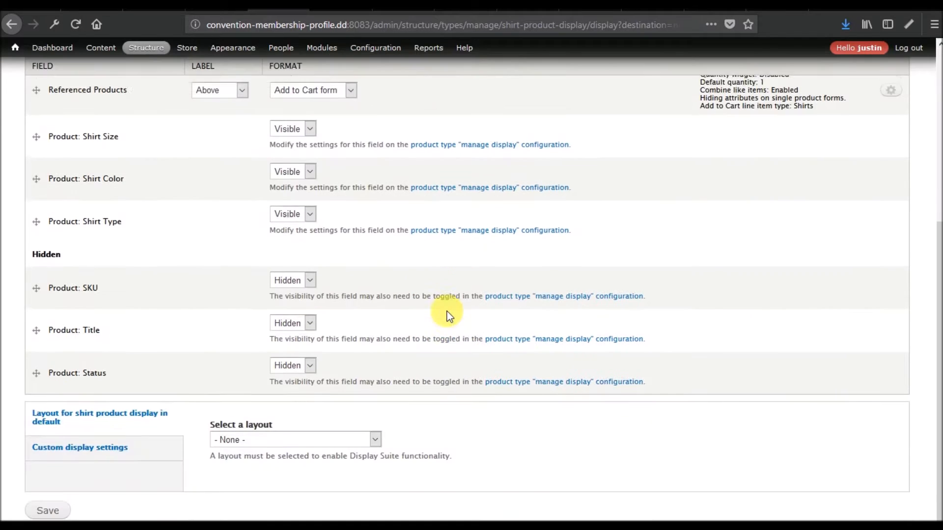
pyautogui.click(48, 508)
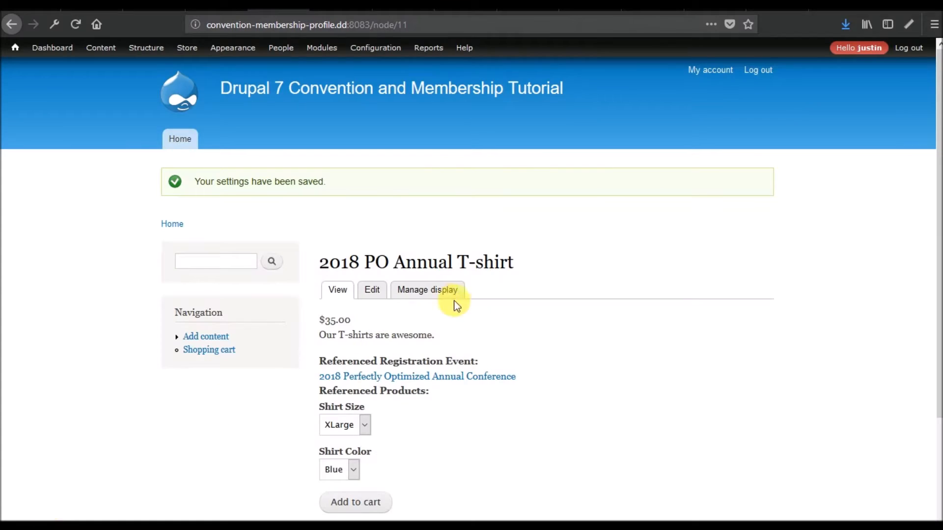
# Step: Examine the Add to Cart form settings of the Referenced Products field in the display settings, then return to the product's edit form
pyautogui.click(443, 293)
pyautogui.scroll(-4, 600, 263)
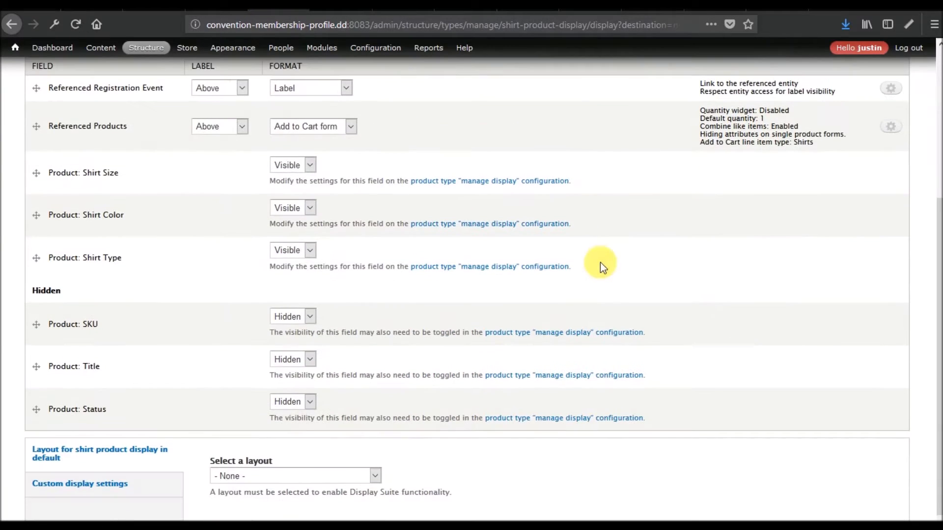
pyautogui.click(890, 126)
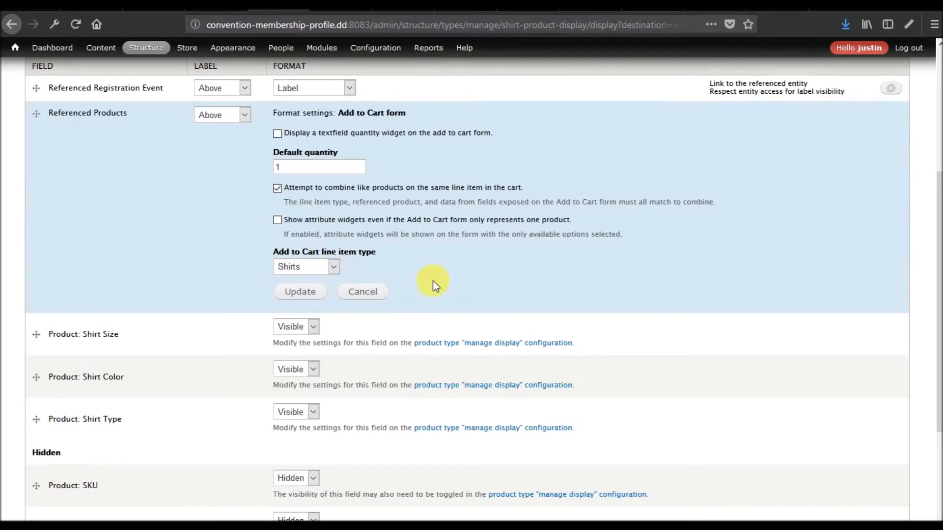
pyautogui.scroll(5, 432, 281)
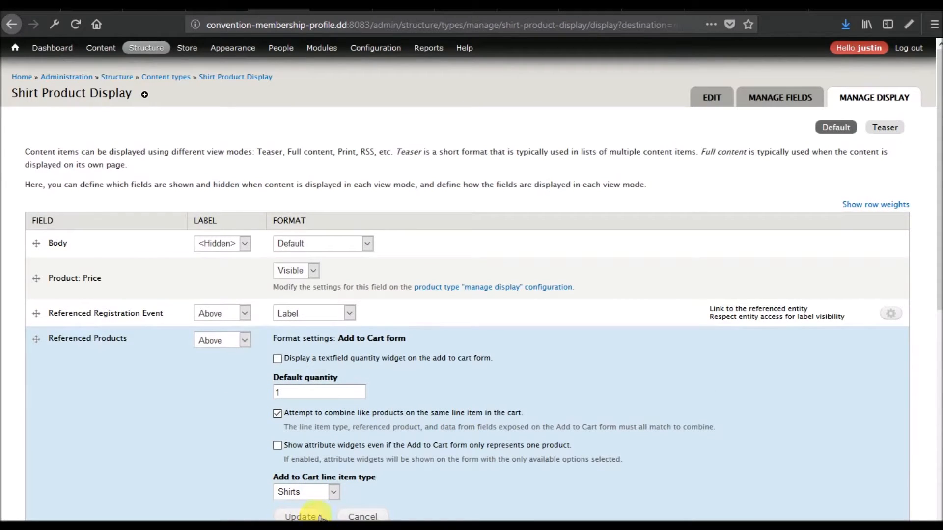
pyautogui.hotkey('alt', 'Left')
# Step: Open the field management page of the Shirts line item type to review its fields
pyautogui.moveTo(186, 48)
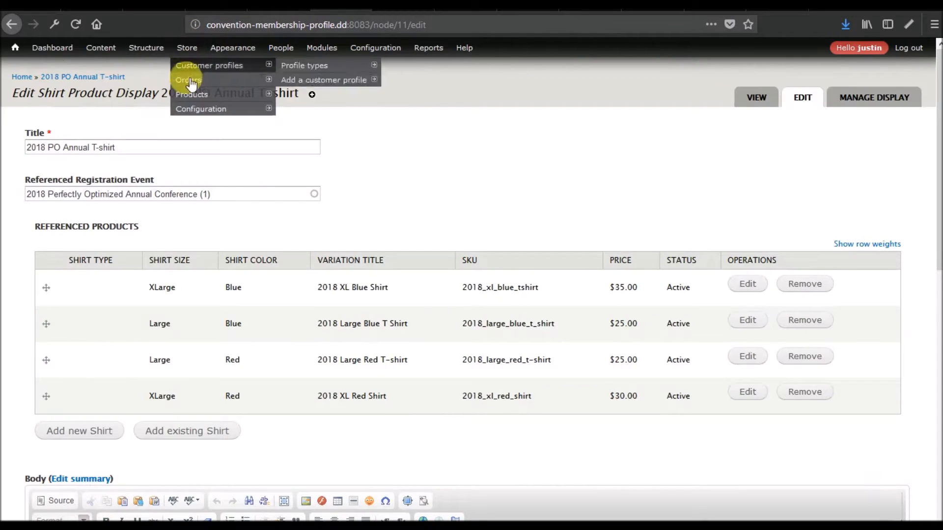
pyautogui.moveTo(191, 109)
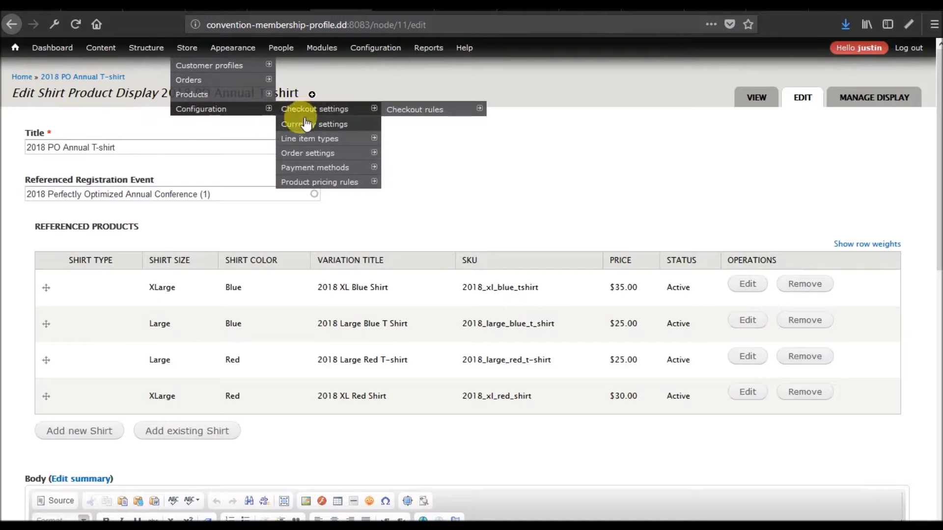
pyautogui.moveTo(314, 138)
pyautogui.moveTo(415, 222)
pyautogui.click(513, 220)
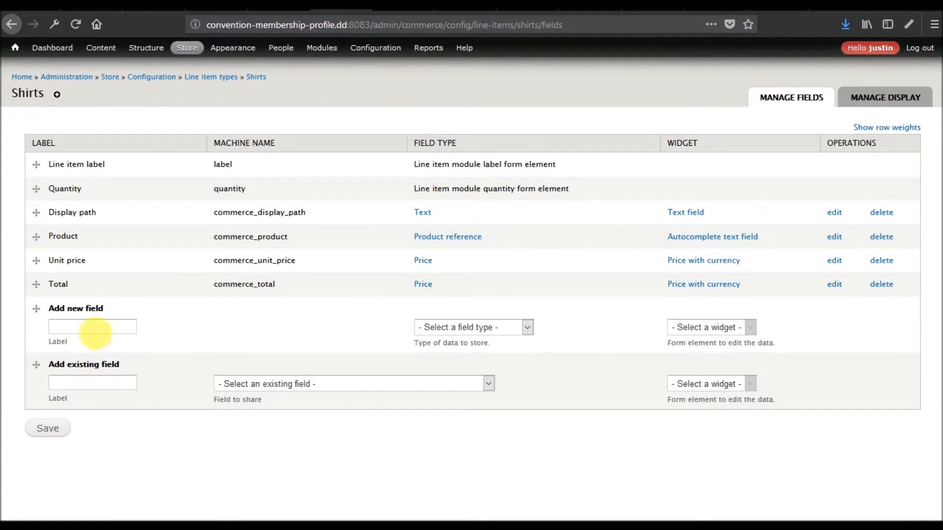
pyautogui.click(111, 327)
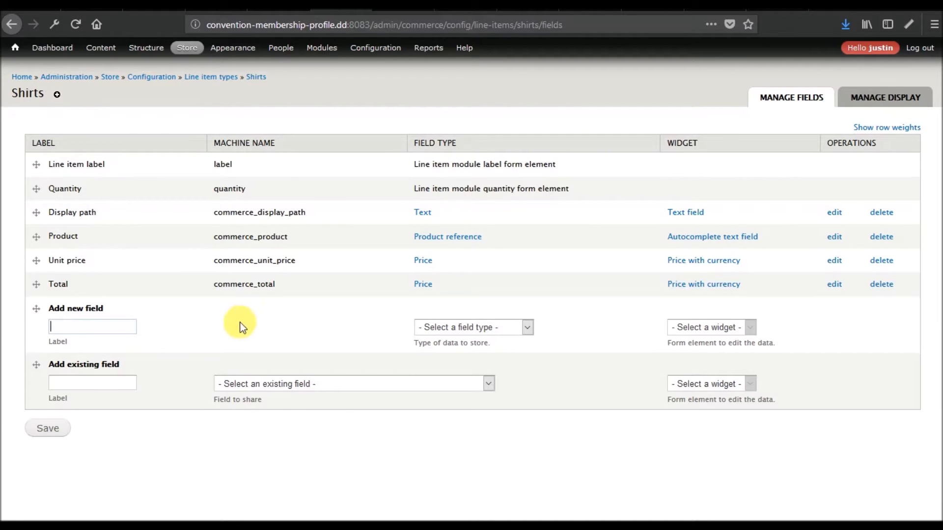
# Step: Open the field management page of the Registration line item type to examine its fields
pyautogui.moveTo(199, 109)
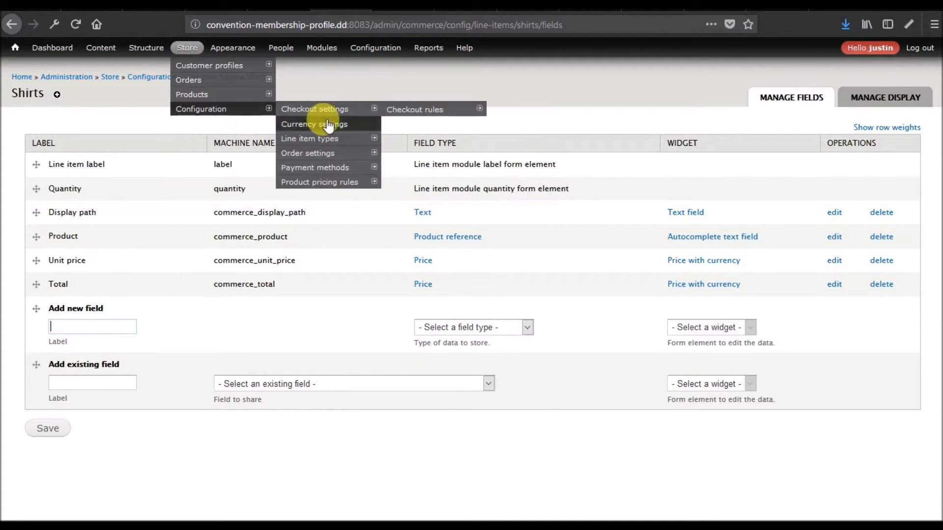
pyautogui.moveTo(309, 140)
pyautogui.click(425, 209)
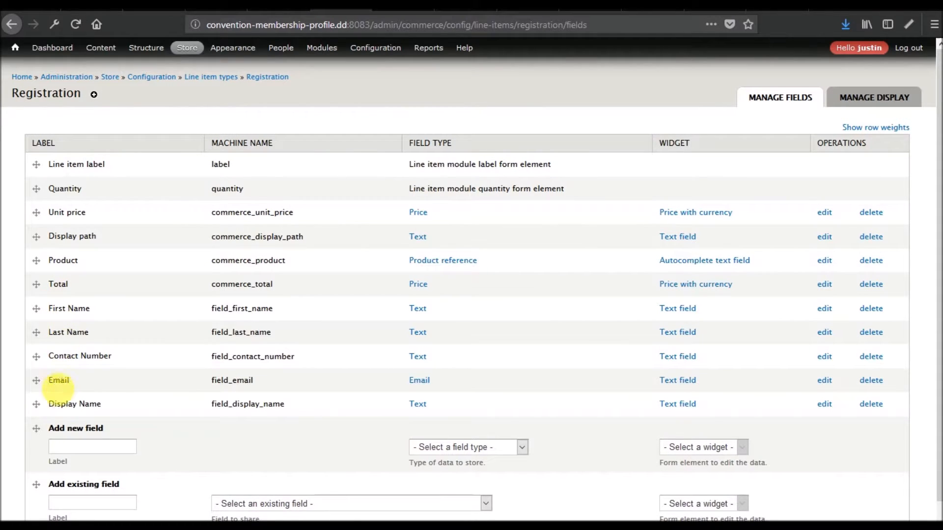
# Step: Open the First Name field of the Registration line item type and examine its Add to Cart form settings
pyautogui.click(825, 310)
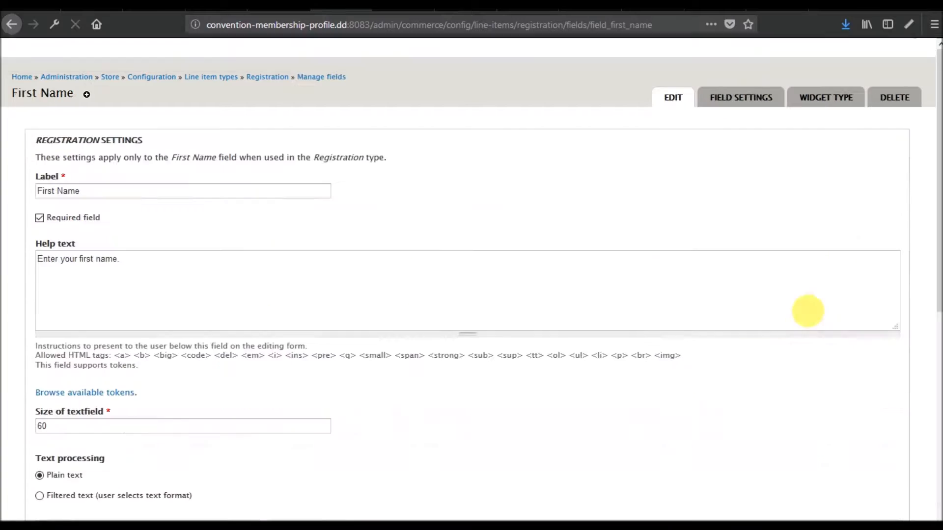
pyautogui.scroll(-7, 352, 343)
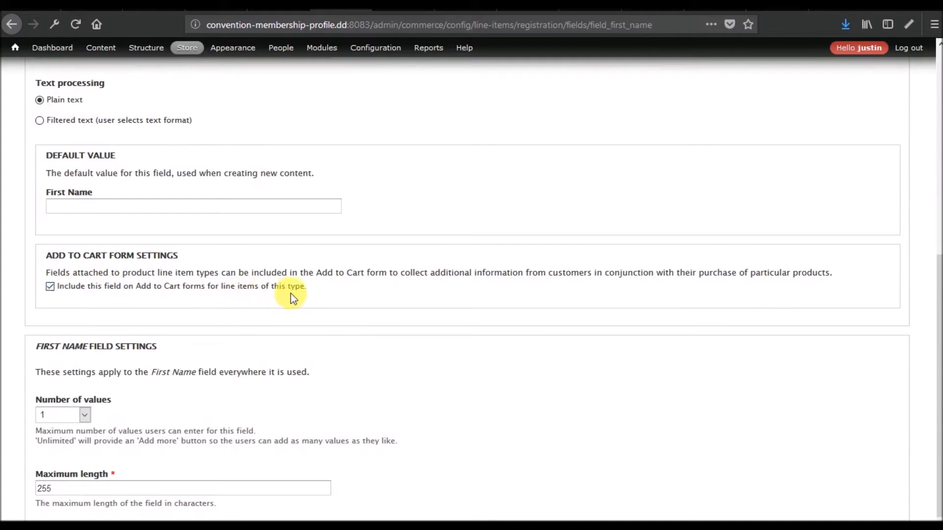
pyautogui.scroll(8, 378, 320)
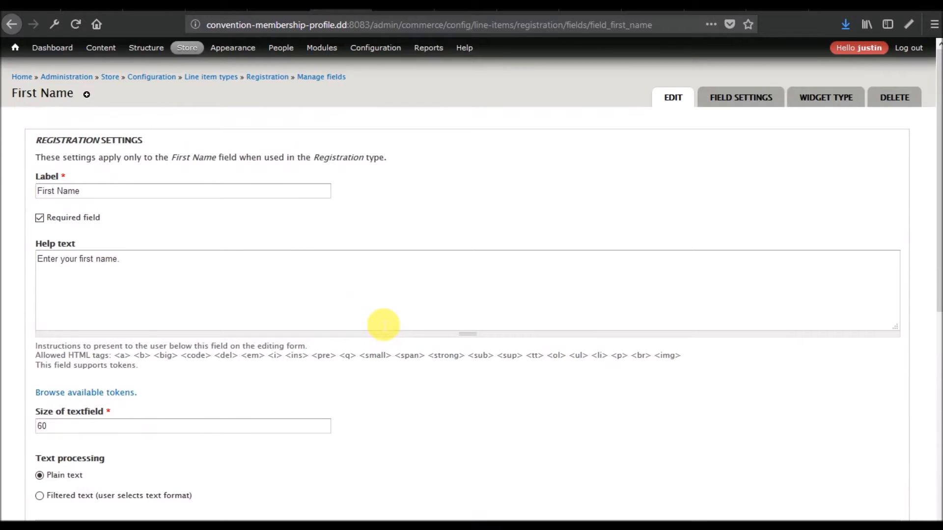
# Step: Apply the Add to Cart form settings of the Referenced Products field in the Shirt Product Display's display settings and save
pyautogui.click(280, 7)
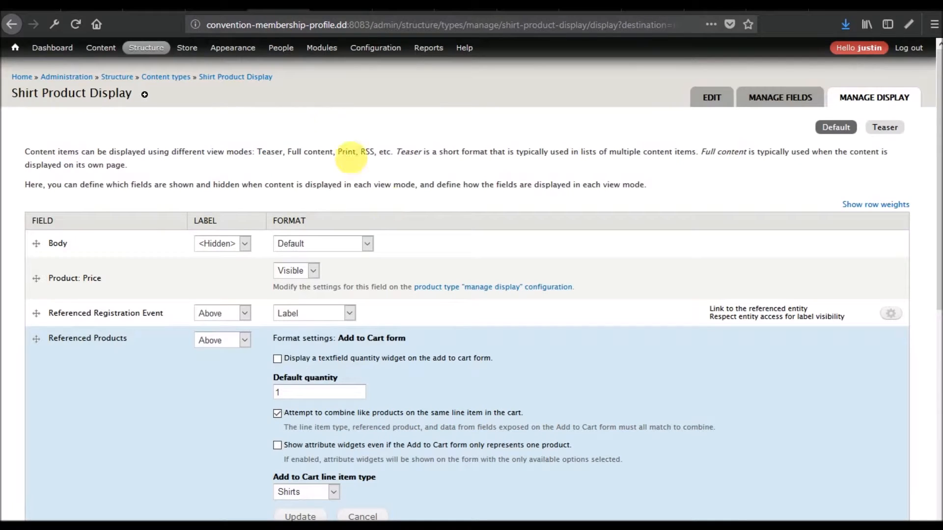
pyautogui.scroll(-5, 388, 210)
pyautogui.click(306, 292)
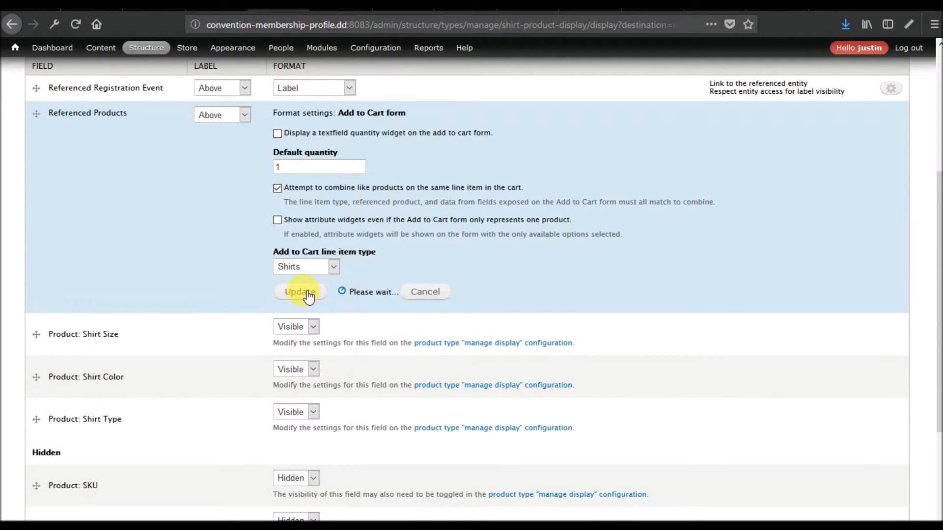
pyautogui.scroll(-2, 131, 290)
pyautogui.click(57, 512)
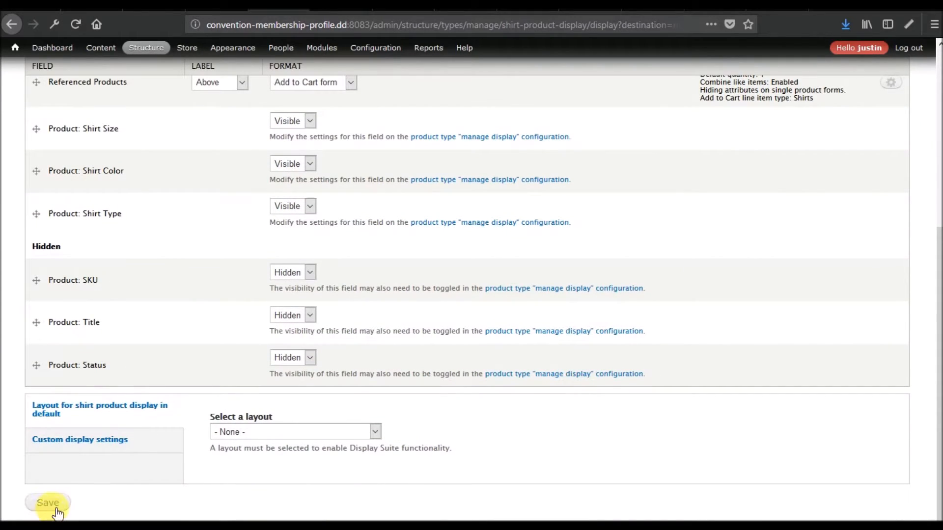
pyautogui.rightClick(57, 512)
pyautogui.rightClick(42, 505)
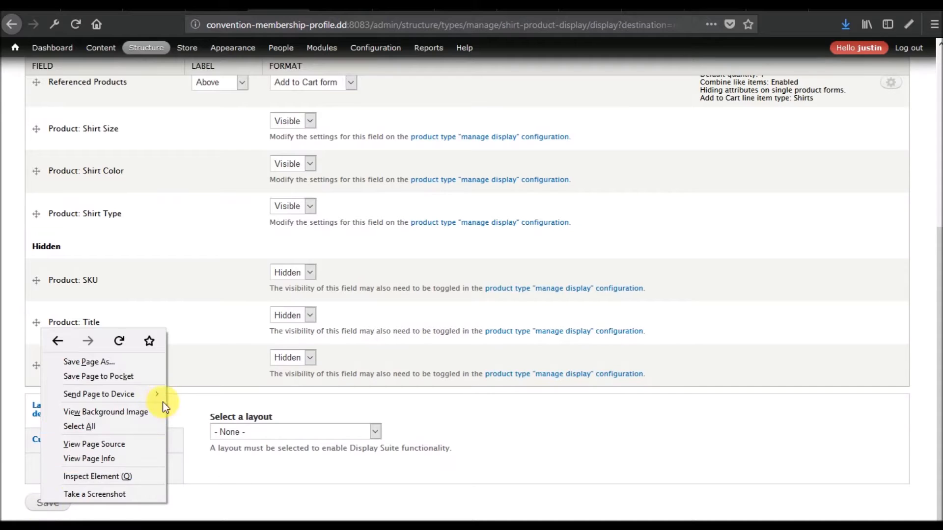
pyautogui.click(43, 504)
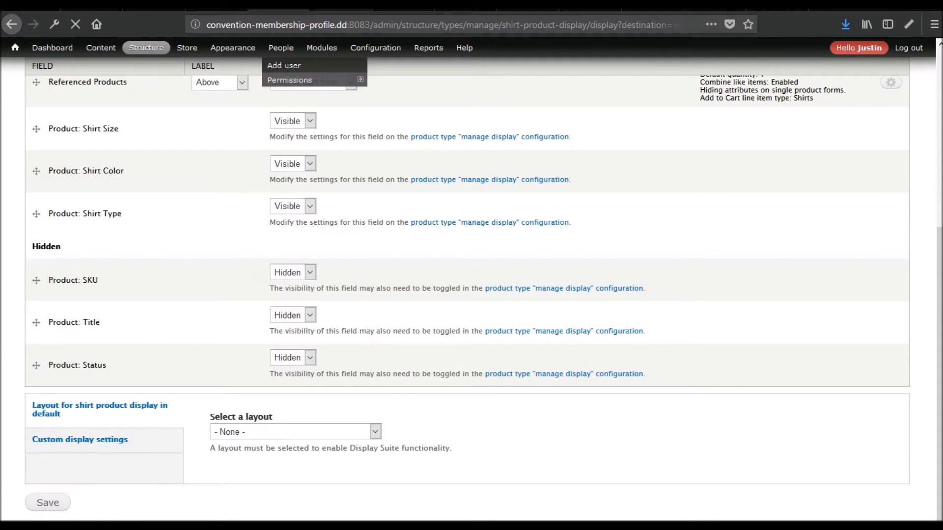
# Step: Leave the Shirt Size field settings and open the field management page of the Shirts line item type
pyautogui.click(340, 5)
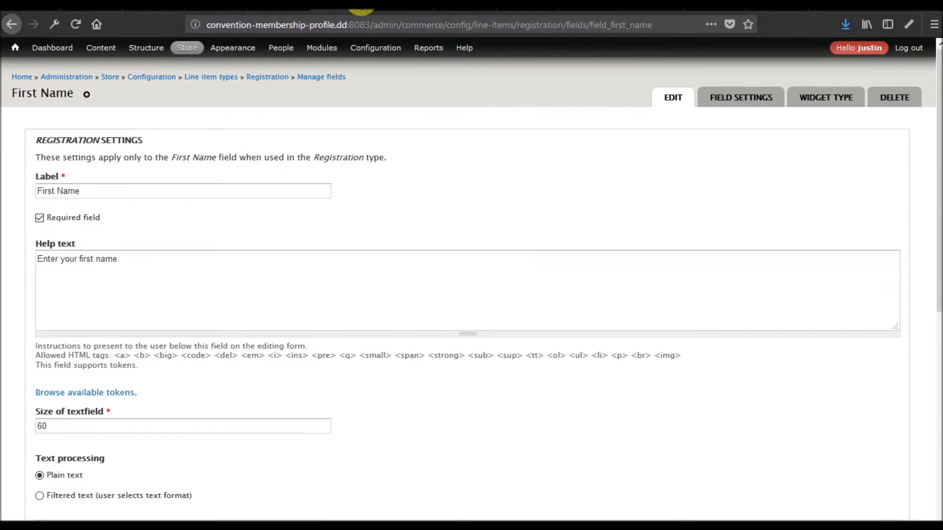
pyautogui.click(362, 5)
pyautogui.moveTo(188, 46)
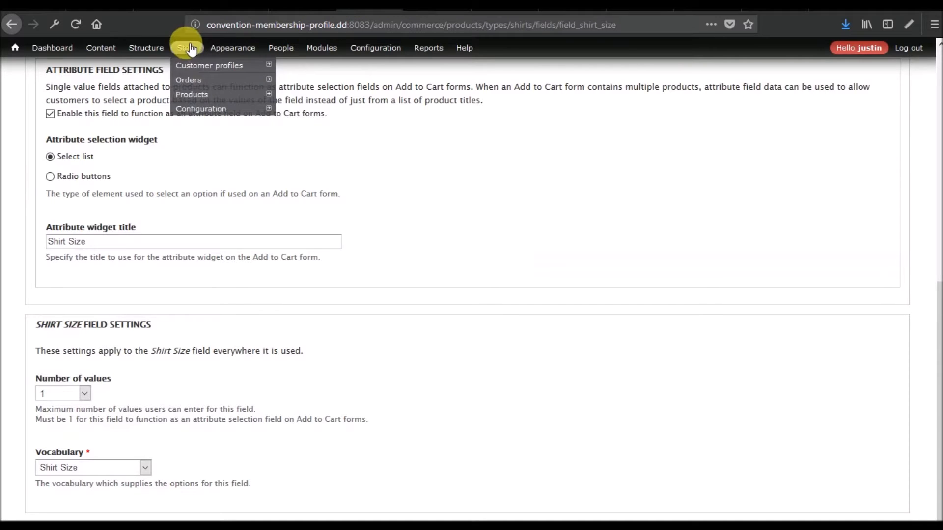
pyautogui.moveTo(201, 109)
pyautogui.moveTo(361, 137)
pyautogui.moveTo(422, 219)
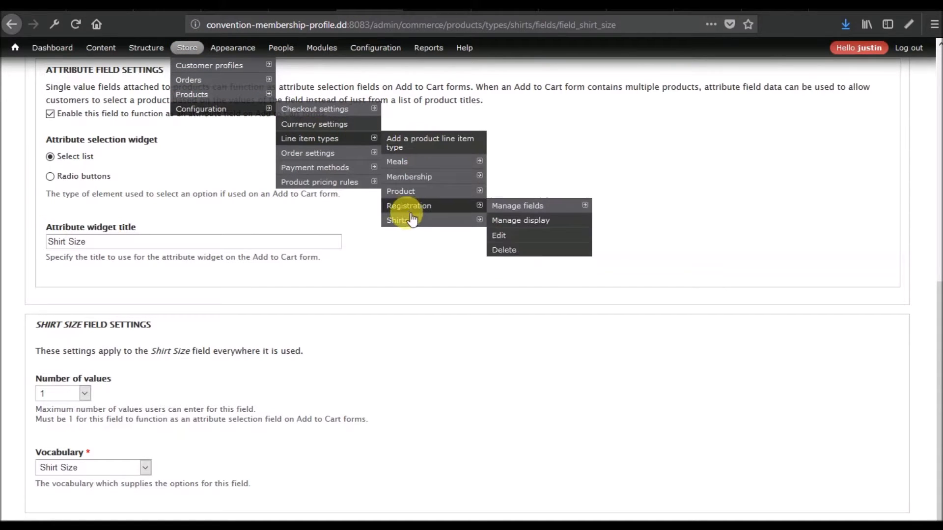
pyautogui.click(522, 225)
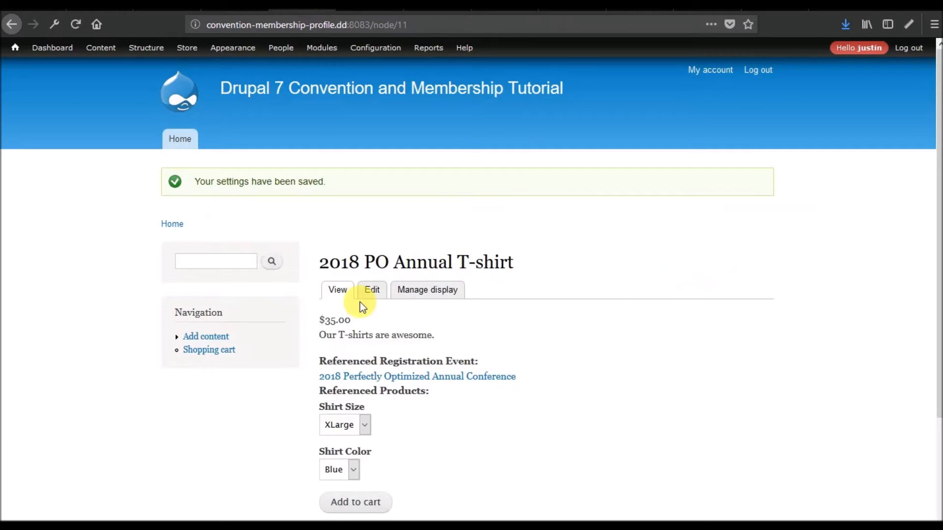
# Step: From the 2018 PO Annual T-shirt page, go to its referenced event and view the Early Bird Member Registration form
pyautogui.scroll(-3, 360, 306)
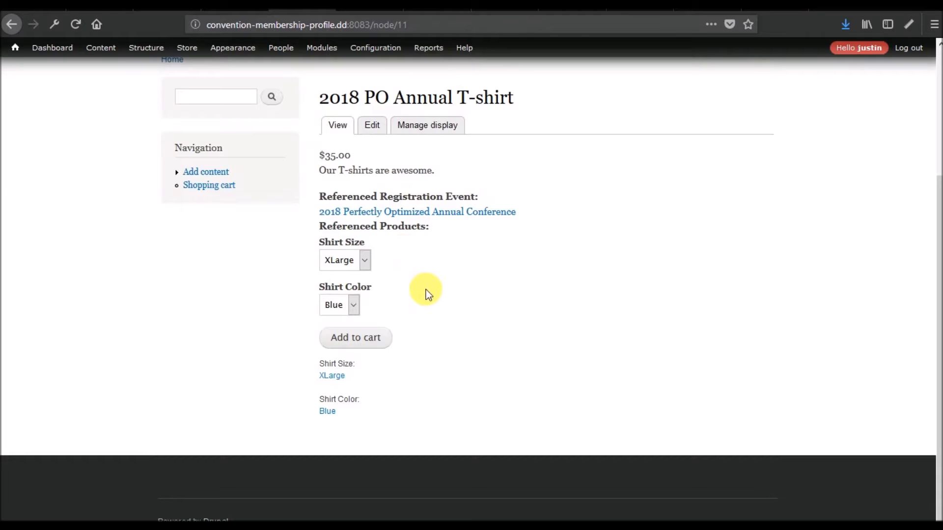
pyautogui.click(431, 211)
pyautogui.scroll(-15, 400, 289)
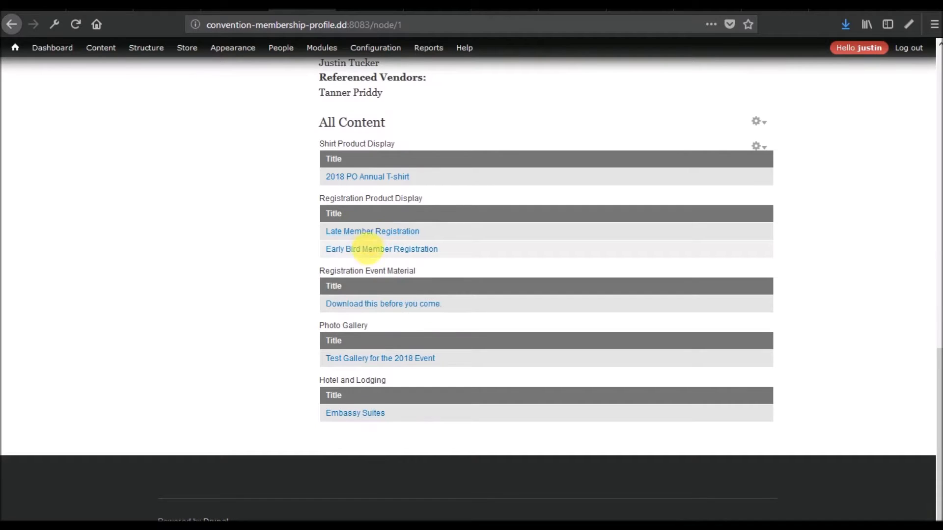
pyautogui.click(368, 250)
pyautogui.scroll(-5, 314, 305)
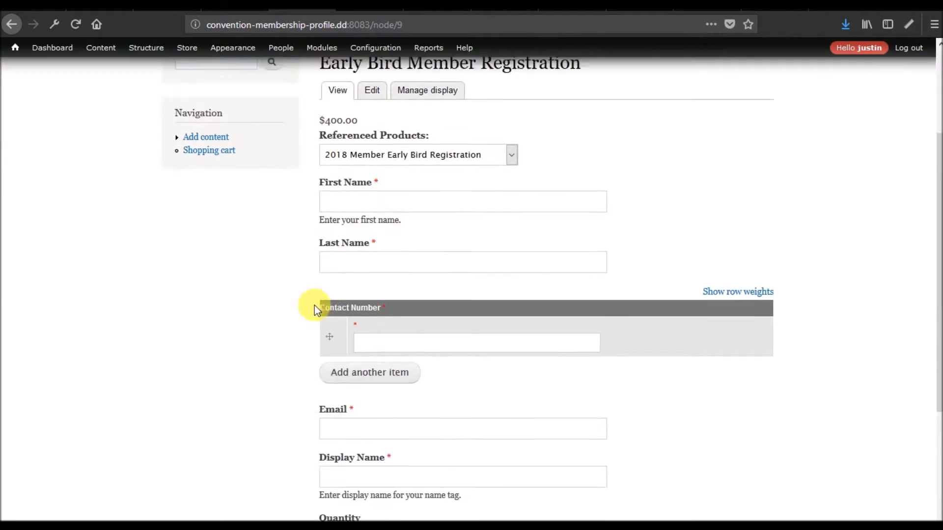
pyautogui.click(390, 180)
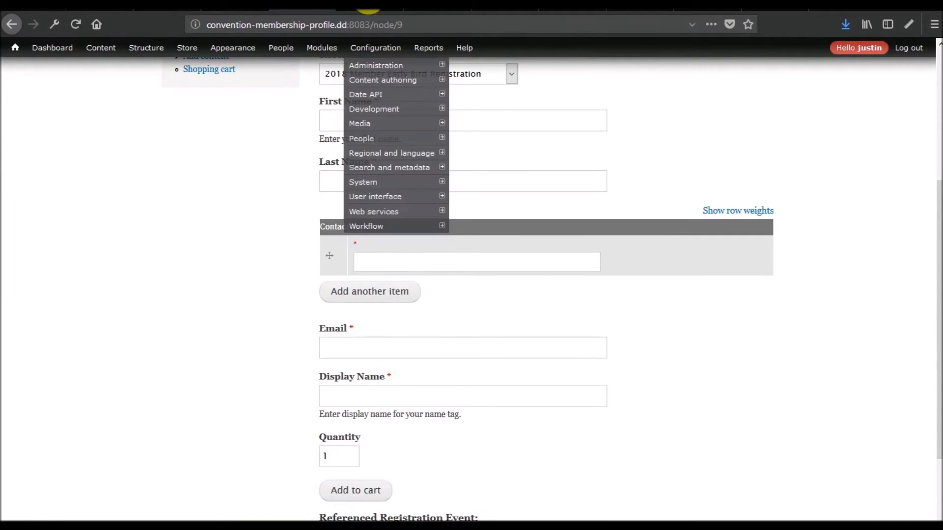
# Step: Open the Registration line item type's field management page in a new tab to compare its fields with the registration form
pyautogui.click(365, 11)
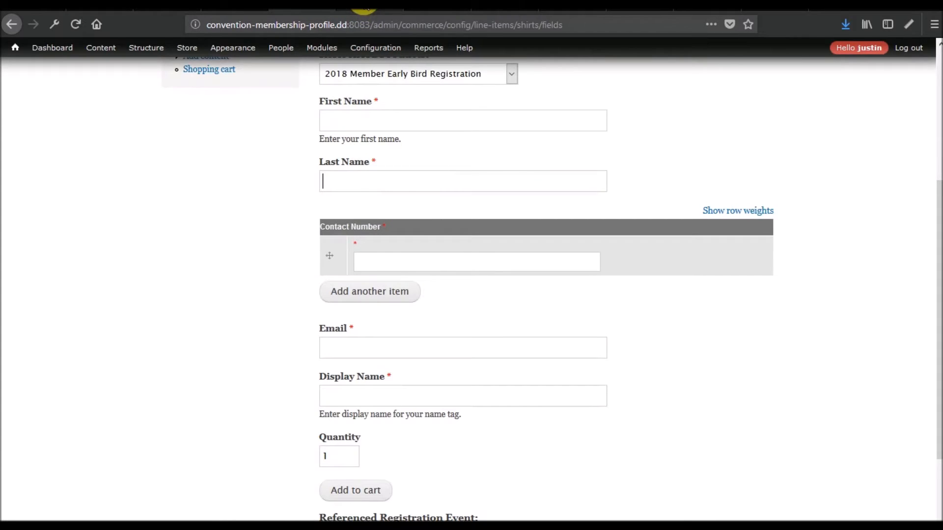
pyautogui.moveTo(187, 48)
pyautogui.moveTo(195, 118)
pyautogui.moveTo(324, 139)
pyautogui.moveTo(412, 206)
pyautogui.rightClick(498, 209)
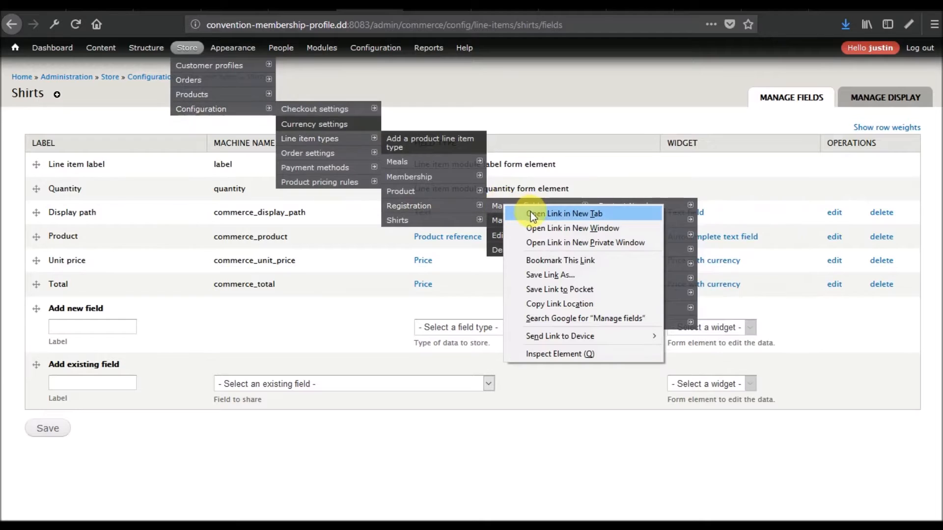
pyautogui.click(530, 213)
pyautogui.click(400, 6)
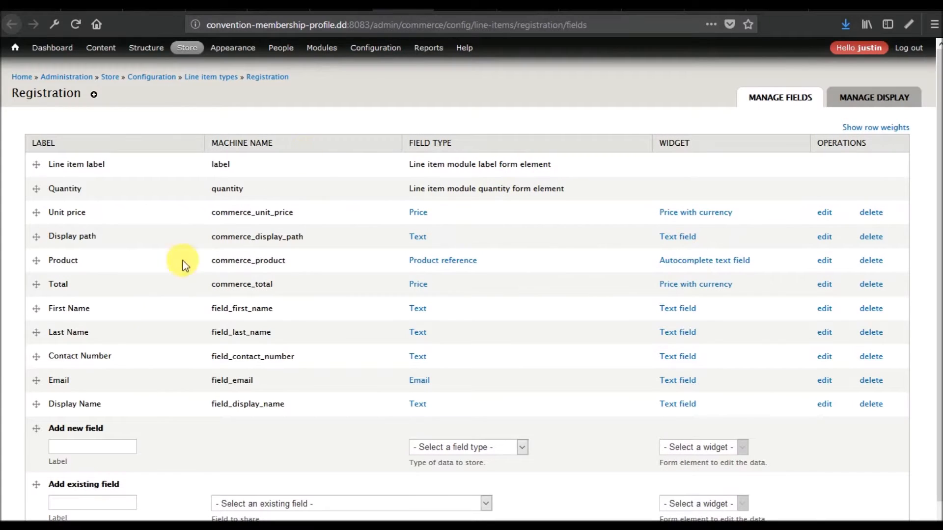
# Step: Return to the Early Bird registration page, open its referenced 2018 Perfectly Optimized Annual Conference, and look through the All Content listing
pyautogui.click(275, 7)
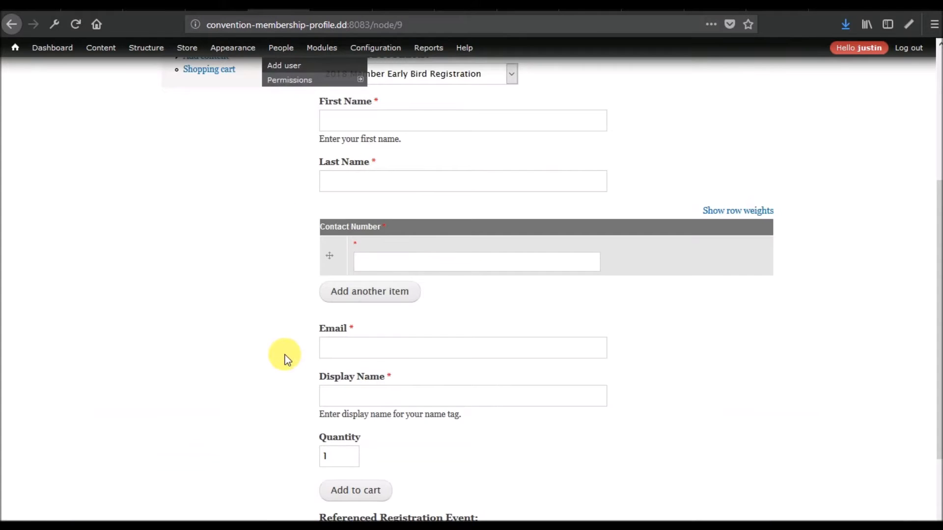
pyautogui.scroll(-3, 284, 358)
pyautogui.click(402, 387)
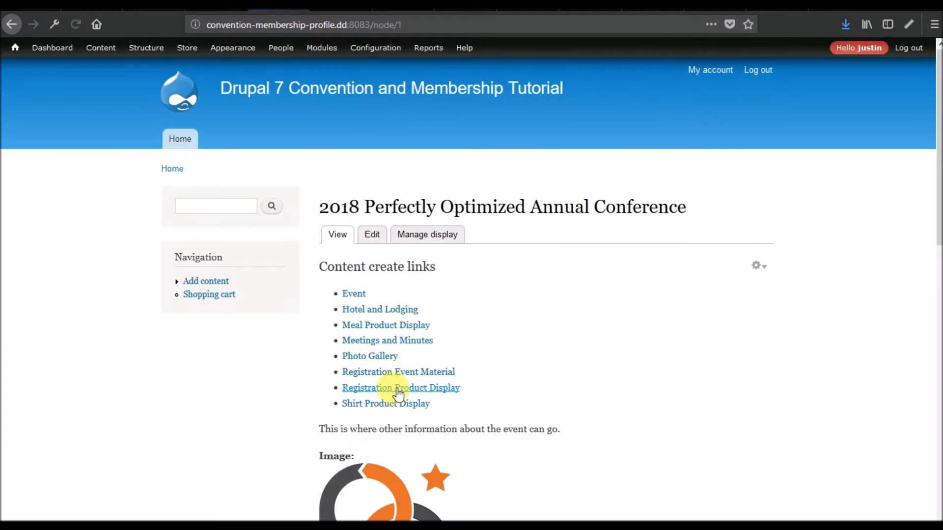
pyautogui.scroll(-1, 303, 348)
pyautogui.scroll(-5, 303, 348)
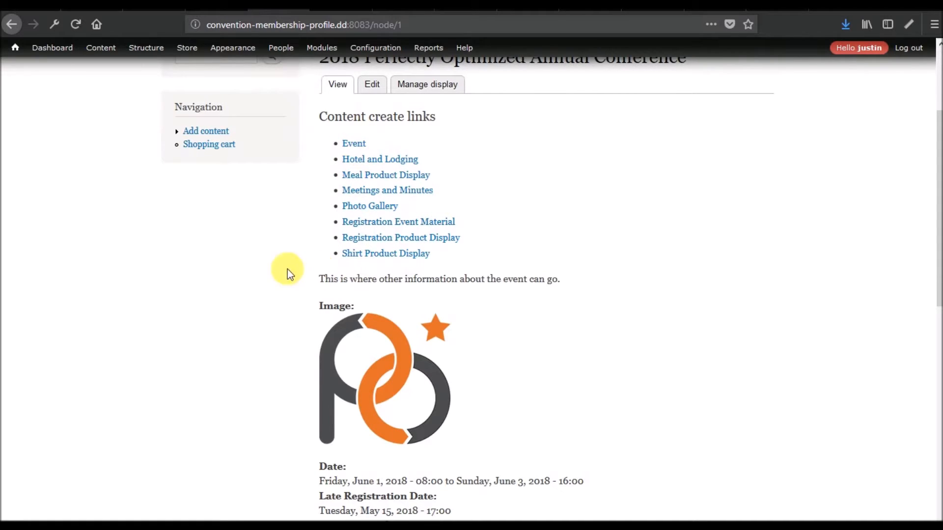
pyautogui.scroll(-5, 251, 262)
pyautogui.scroll(-5, 250, 261)
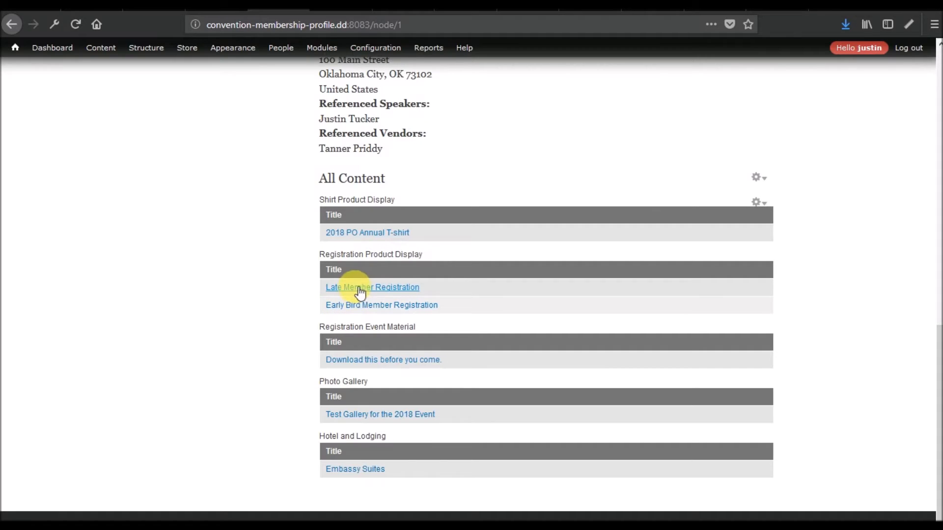
# Step: Open Early Bird Member Registration from the event's content and examine the attendee fields, quantity and referenced event on its form
pyautogui.click(356, 305)
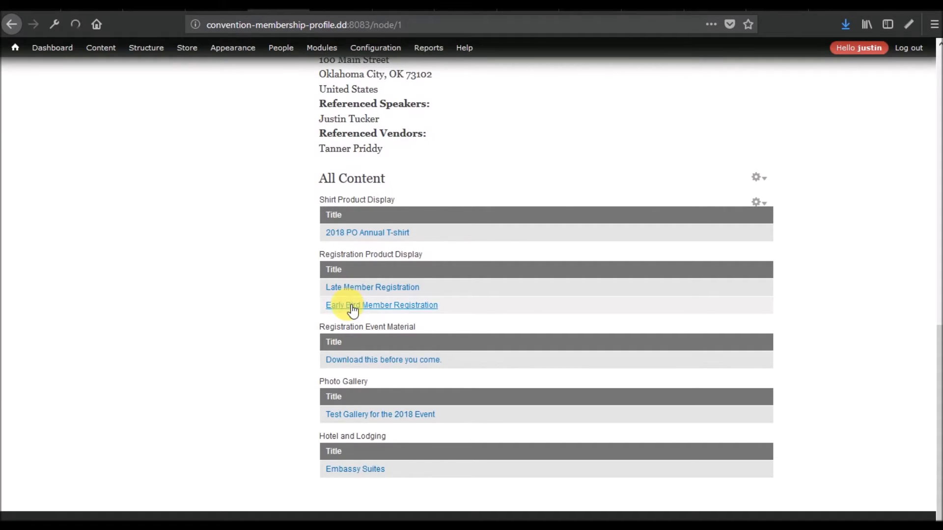
pyautogui.scroll(-5, 272, 349)
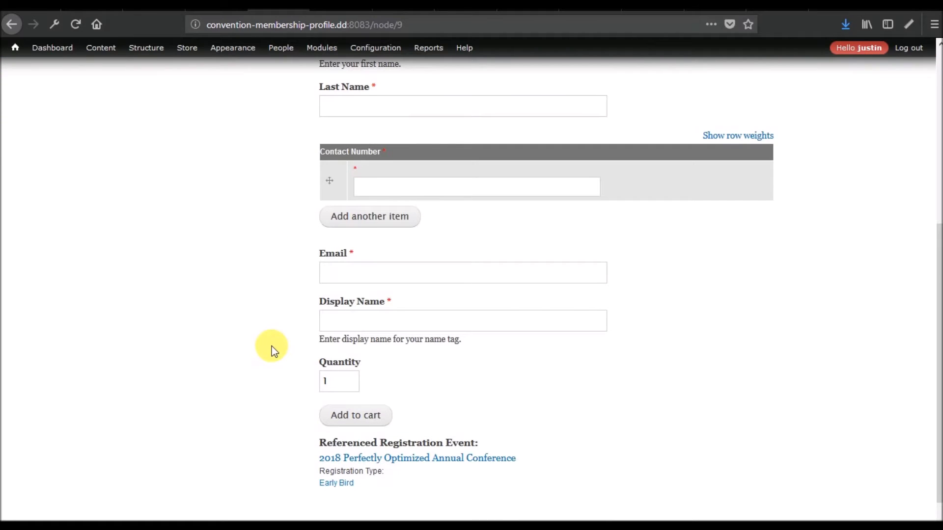
pyautogui.scroll(-1, 282, 349)
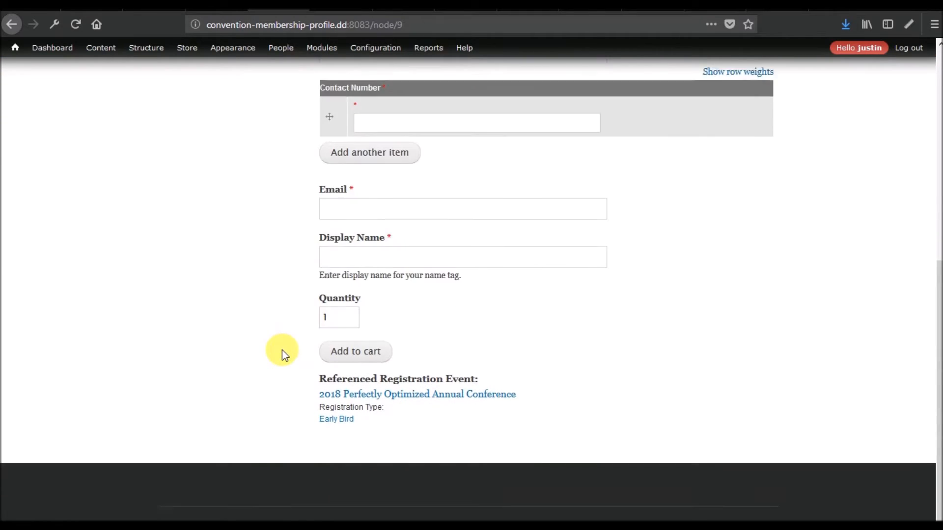
pyautogui.scroll(4, 282, 350)
pyautogui.scroll(-2, 282, 350)
pyautogui.scroll(1, 328, 360)
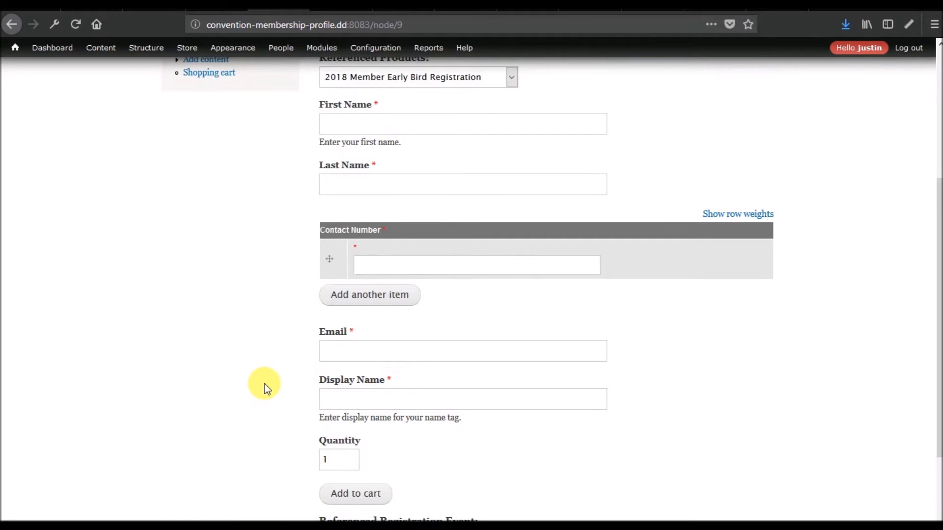
pyautogui.scroll(-1, 264, 384)
pyautogui.scroll(3, 264, 384)
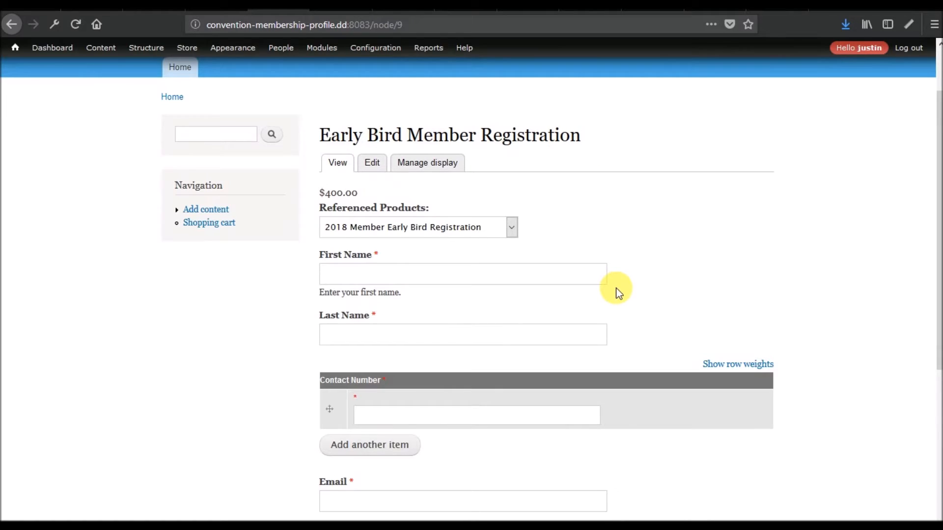
pyautogui.scroll(-4, 616, 287)
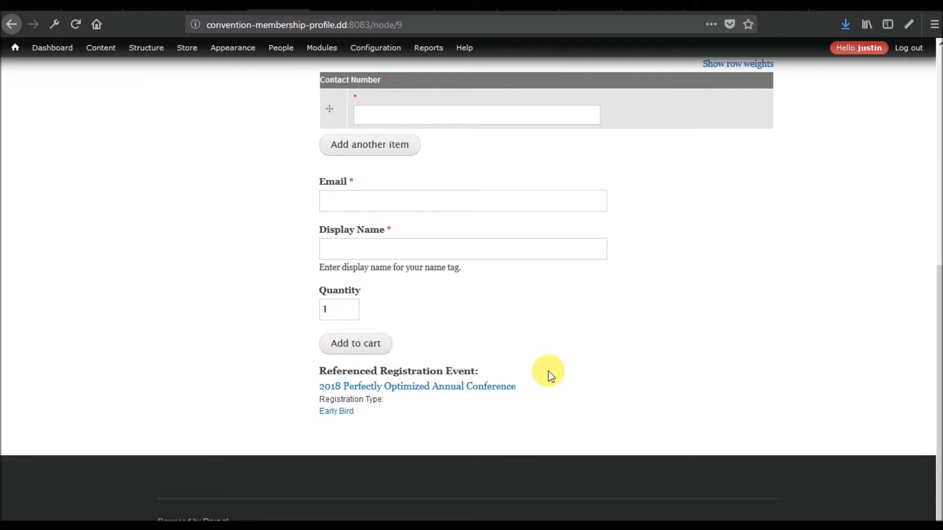
pyautogui.scroll(3, 548, 375)
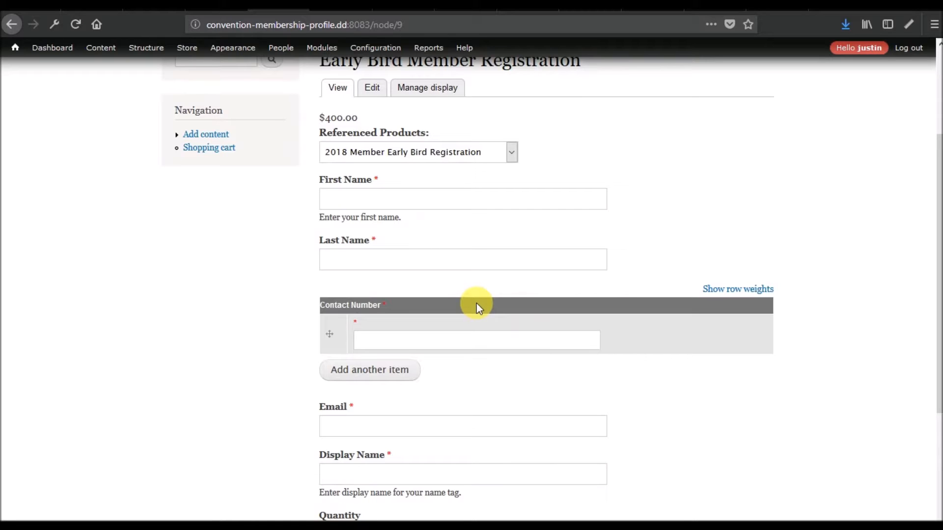
pyautogui.scroll(-1, 423, 228)
pyautogui.scroll(-4, 422, 228)
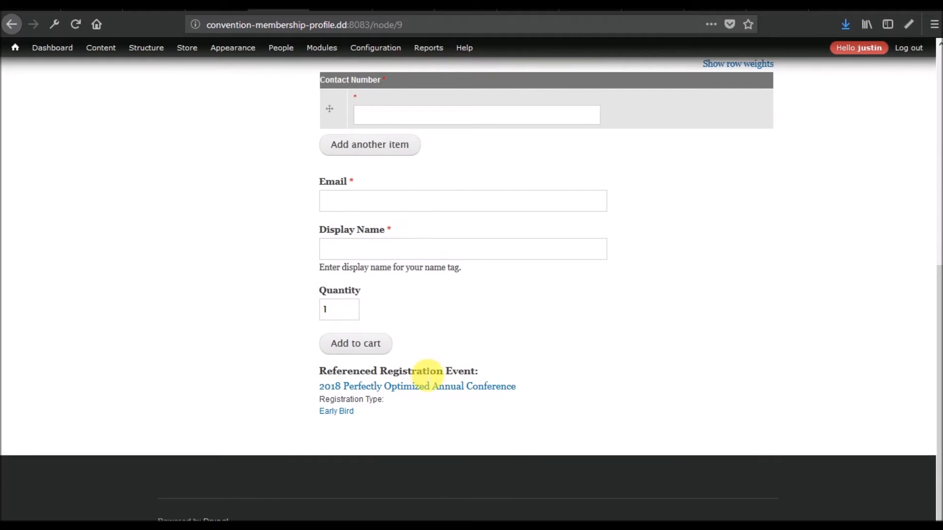
# Step: Go back to the 2018 Perfectly Optimized Annual Conference page and review its content create links and All Content groups
pyautogui.click(429, 395)
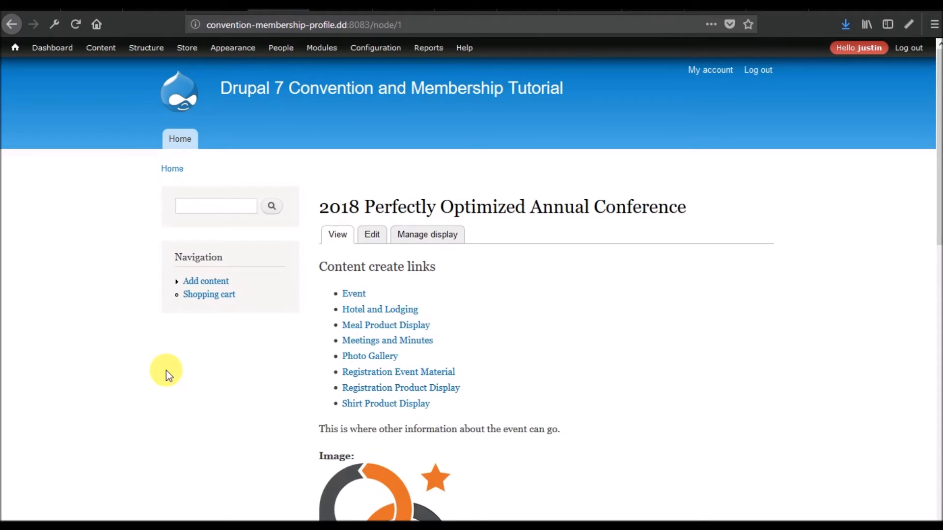
pyautogui.scroll(-7, 317, 332)
pyautogui.scroll(-5, 317, 332)
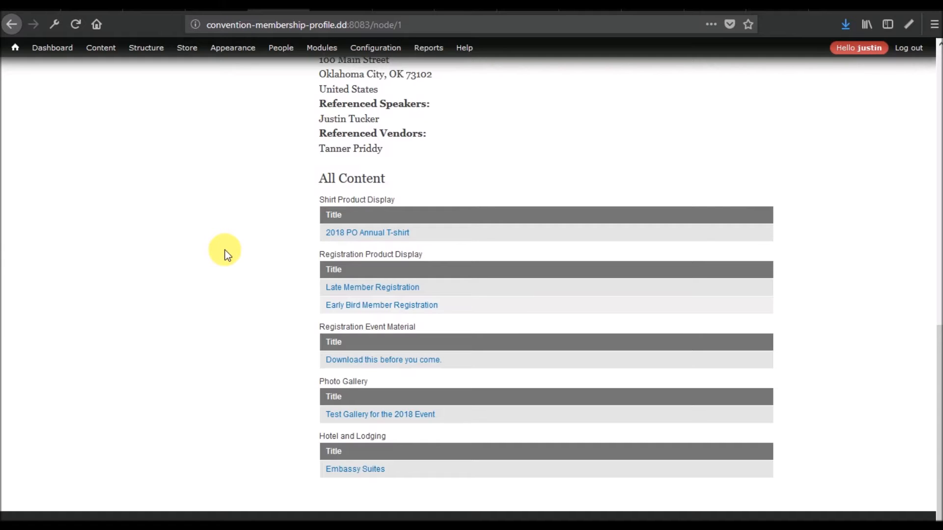
pyautogui.moveTo(347, 337)
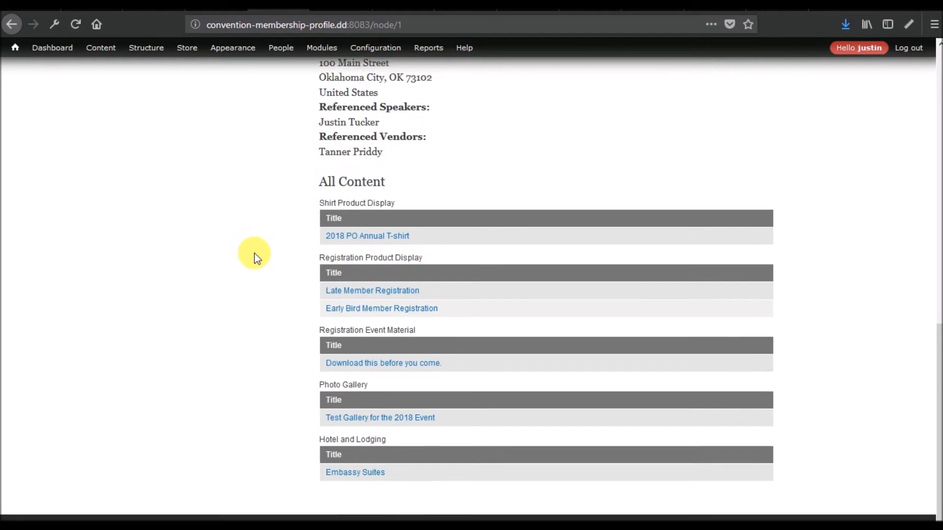
pyautogui.scroll(15, 251, 254)
pyautogui.scroll(-8, 254, 254)
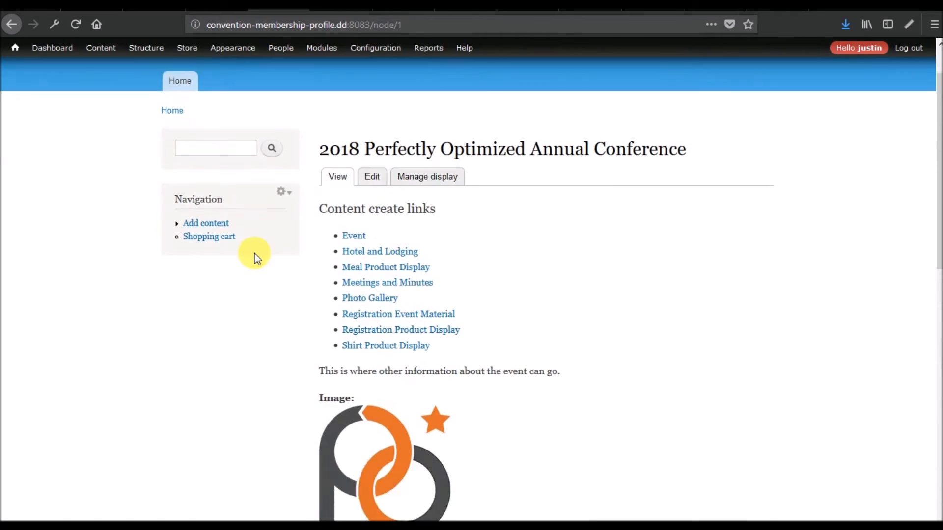
# Step: Look over the 2018 Perfectly Optimized Annual Conference page, from its content create links and event details to the All Content groups
pyautogui.scroll(-5, 254, 253)
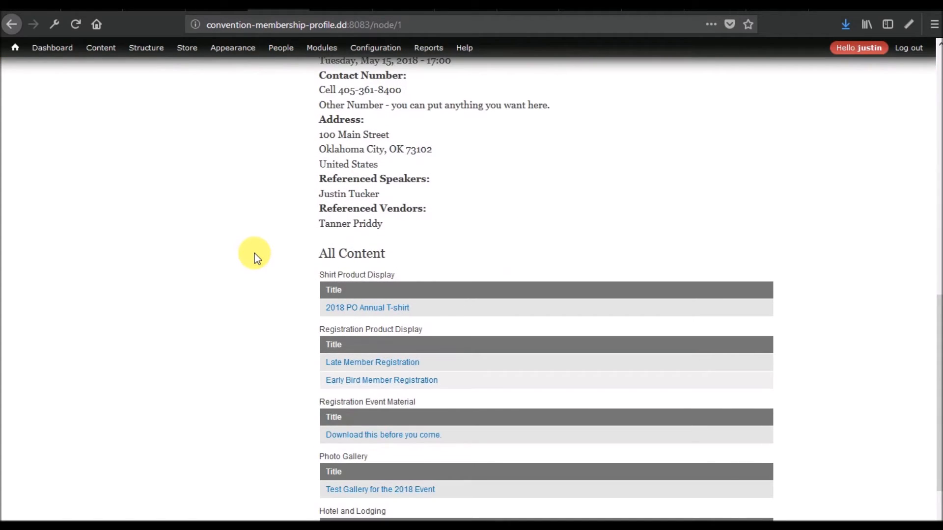
pyautogui.scroll(-3, 254, 254)
pyautogui.scroll(10, 254, 253)
pyautogui.scroll(1, 254, 254)
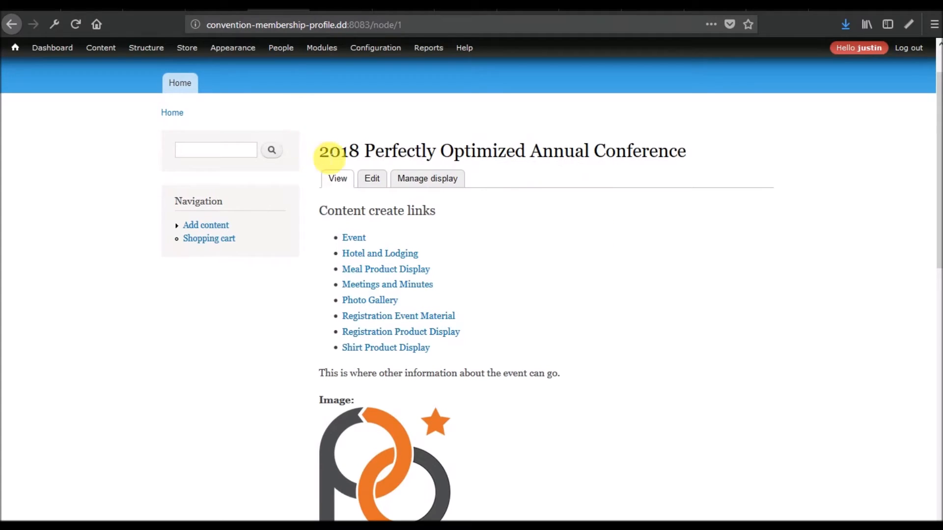
pyautogui.scroll(-3, 497, 321)
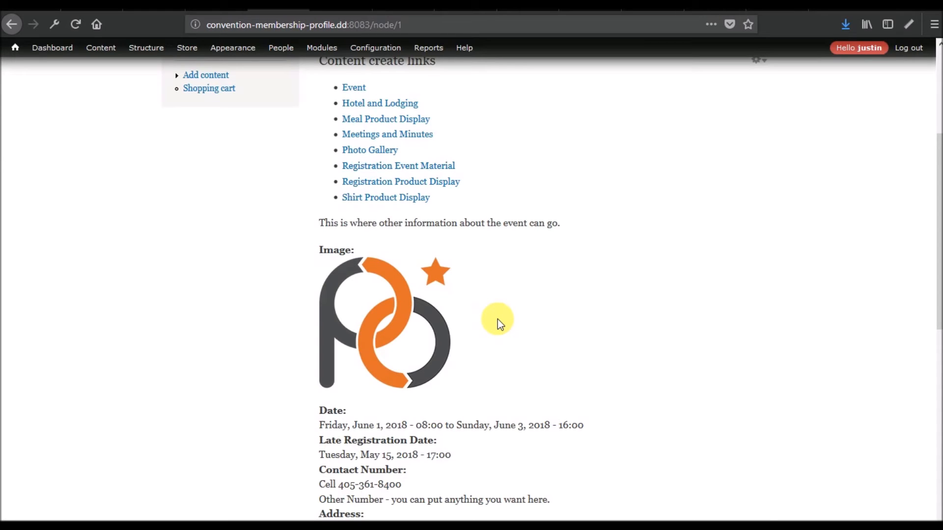
pyautogui.scroll(-12, 497, 319)
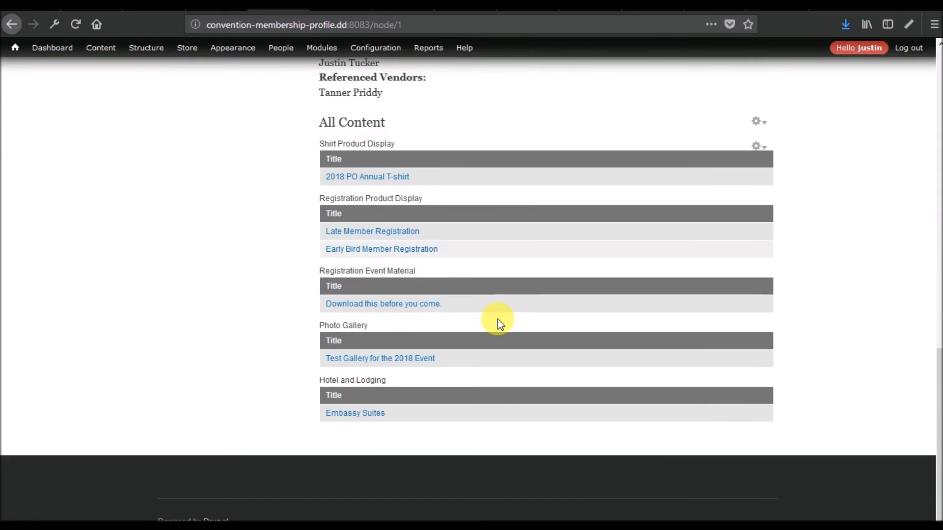
# Step: Open the 2018 PO Annual T-shirt for editing and check the size, color and type attributes of its 2018 XL Blue Shirt variation
pyautogui.click(375, 179)
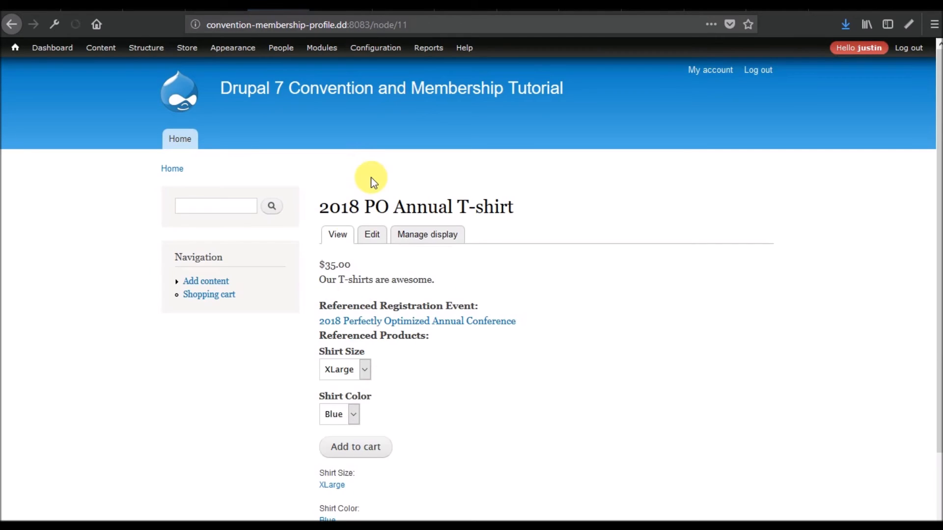
pyautogui.click(373, 235)
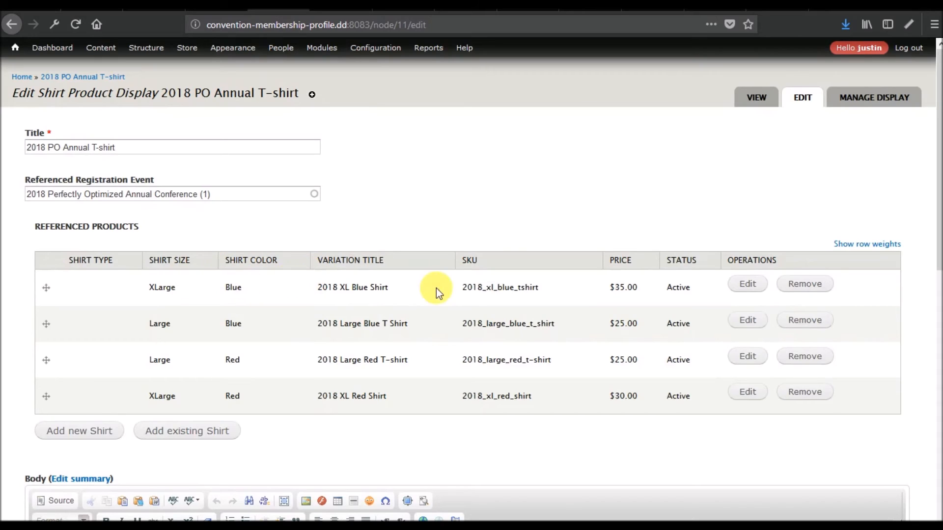
pyautogui.click(747, 285)
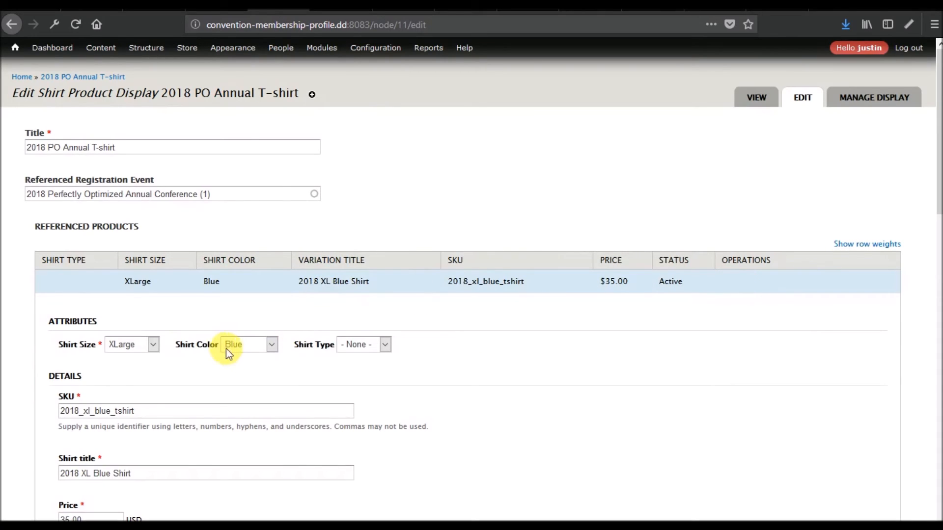
pyautogui.click(154, 345)
pyautogui.click(263, 343)
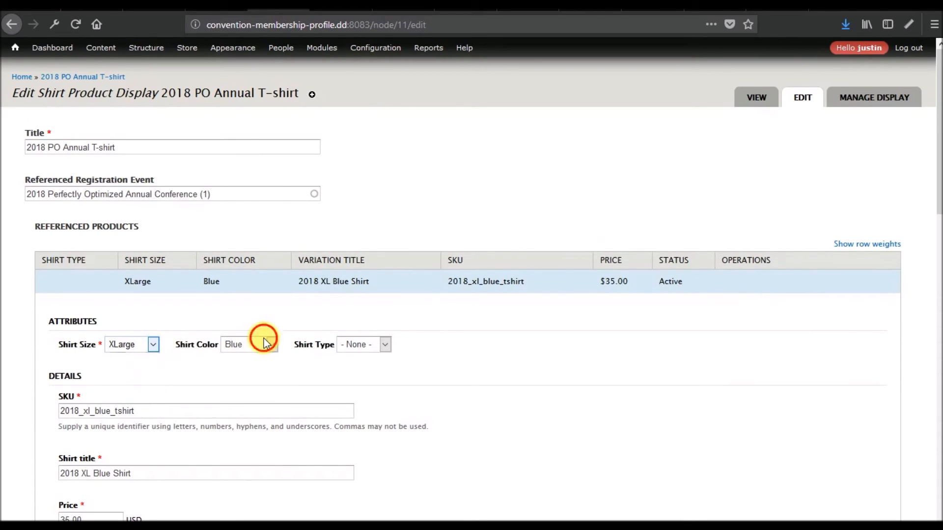
pyautogui.click(372, 346)
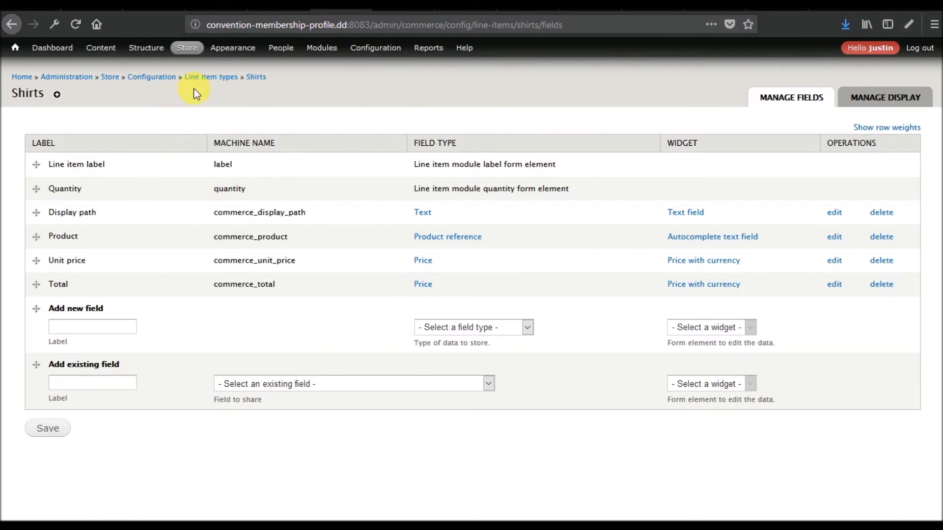
# Step: Open the Shirt Size field of the Shirts product type and examine its attribute field settings for Add to Cart forms
pyautogui.moveTo(191, 49)
pyautogui.moveTo(221, 108)
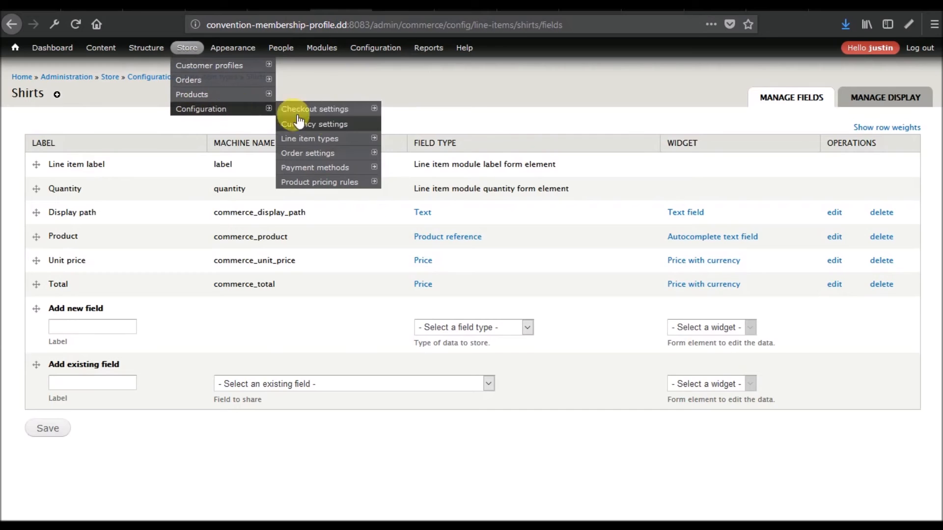
pyautogui.moveTo(317, 155)
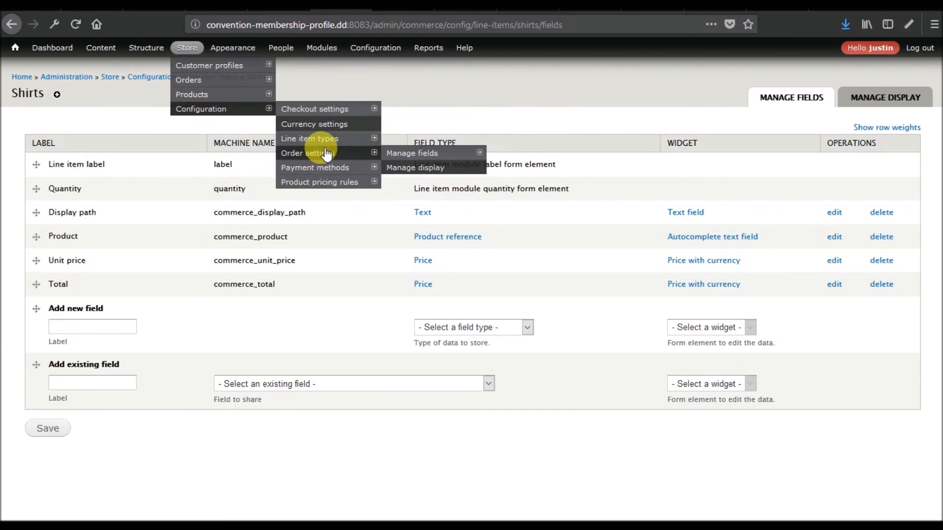
pyautogui.moveTo(267, 97)
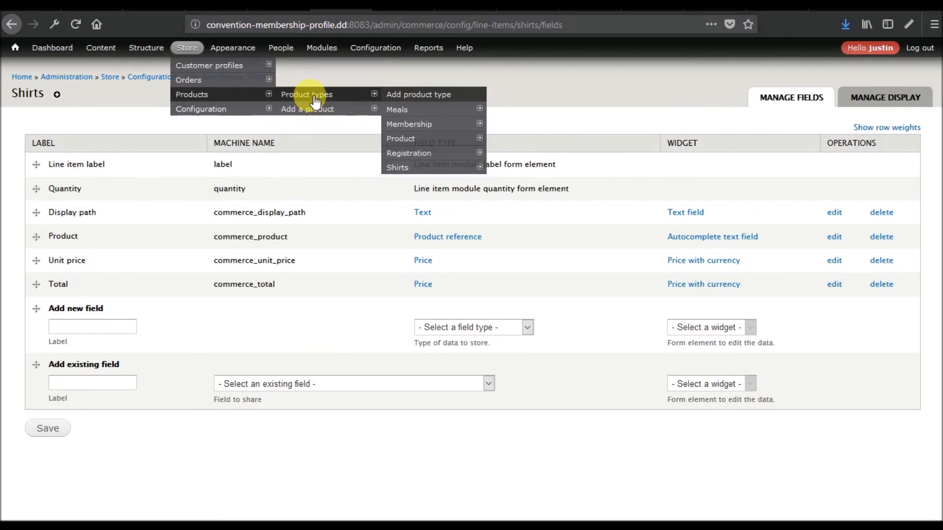
pyautogui.click(316, 101)
pyautogui.click(461, 312)
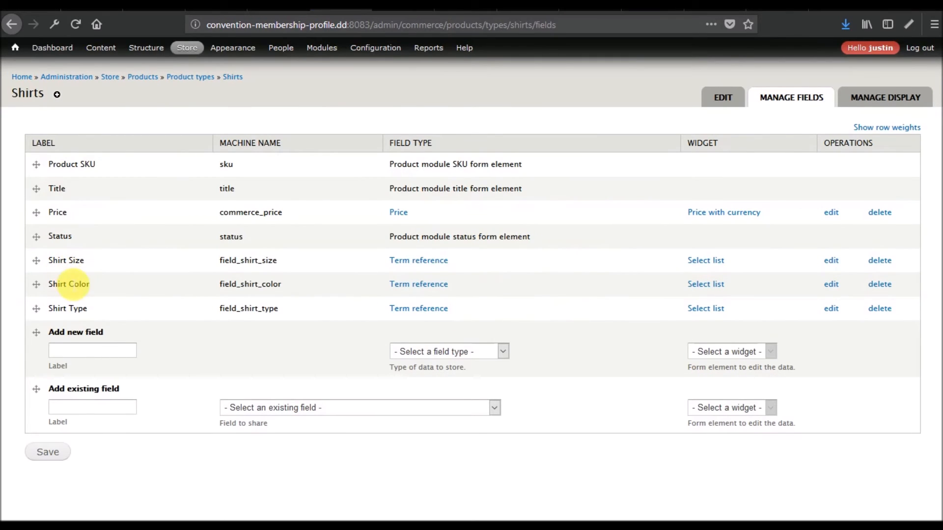
pyautogui.click(836, 261)
pyautogui.scroll(-5, 349, 299)
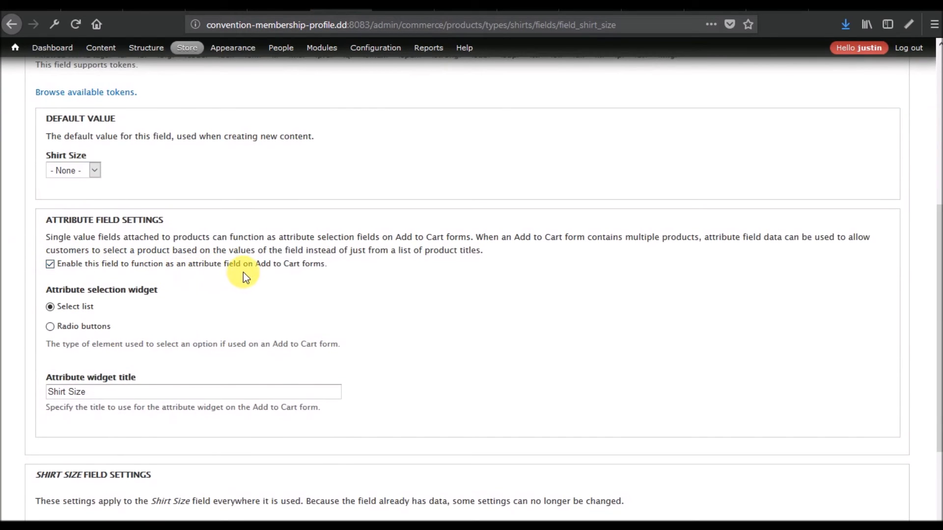
# Step: Return to the T-shirt's edit form and review the size, color and type choices of the XL blue variation and the remaining variations
pyautogui.click(278, 10)
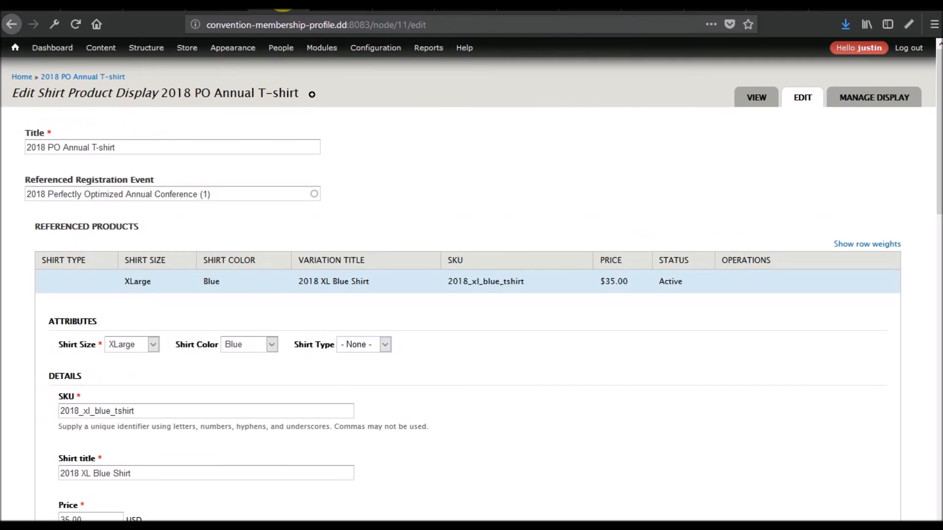
pyautogui.click(136, 348)
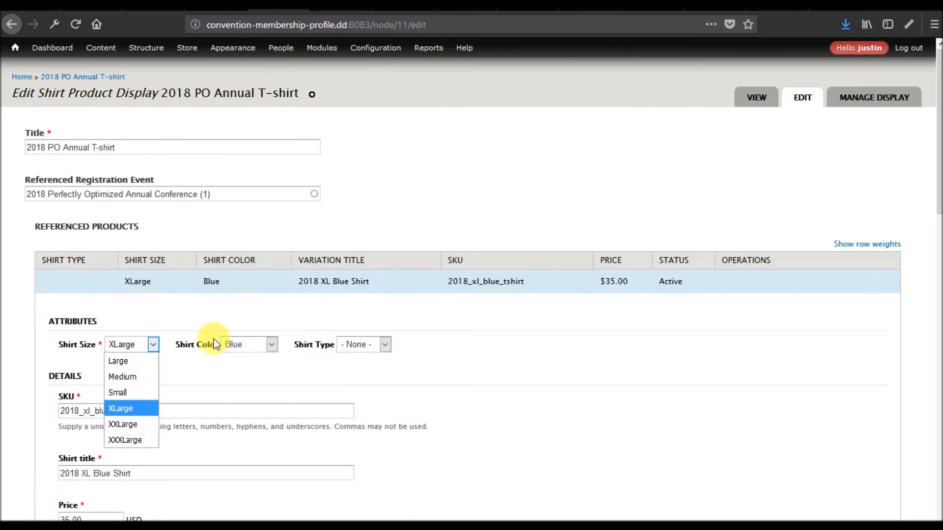
pyautogui.click(270, 344)
pyautogui.click(373, 343)
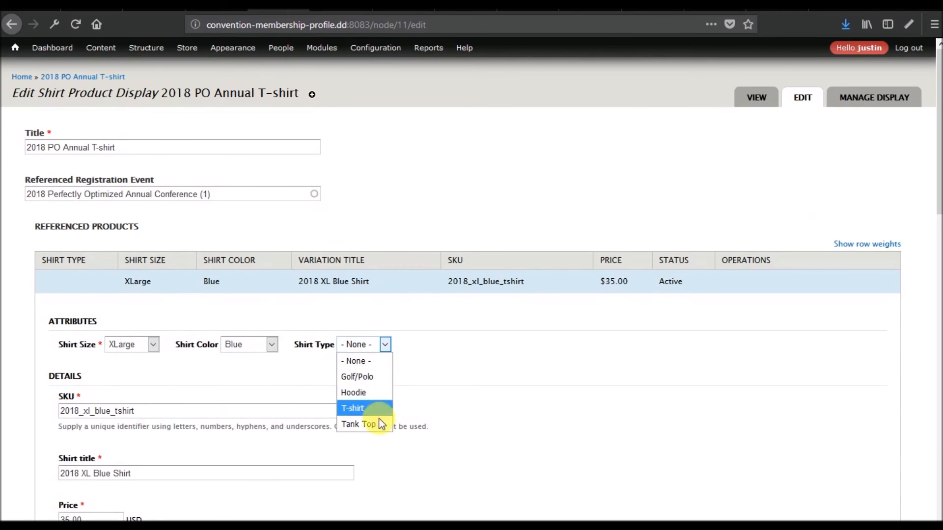
pyautogui.click(250, 361)
pyautogui.scroll(-2, 251, 359)
pyautogui.scroll(-8, 250, 360)
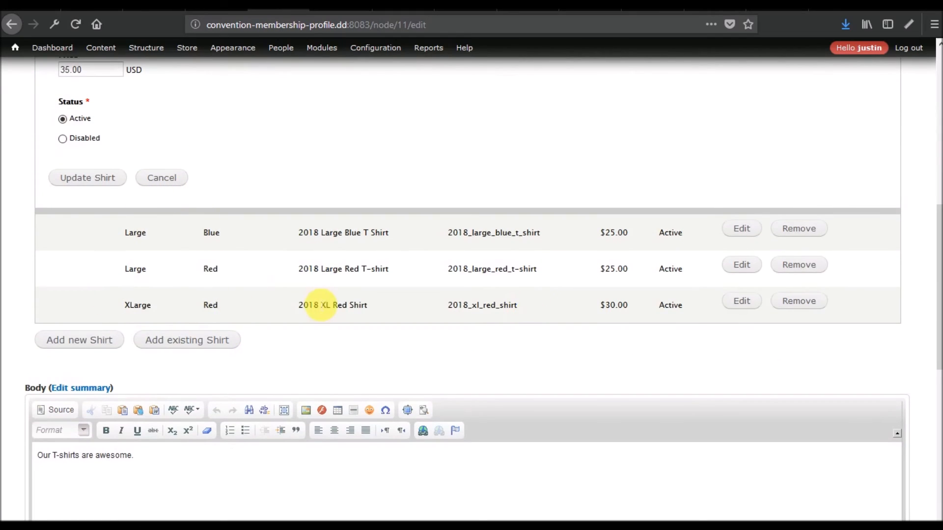
pyautogui.scroll(10, 317, 301)
# Step: View the 2018 PO Annual T-shirt page and test its variation selection with shirt size Large and color Red
pyautogui.click(756, 98)
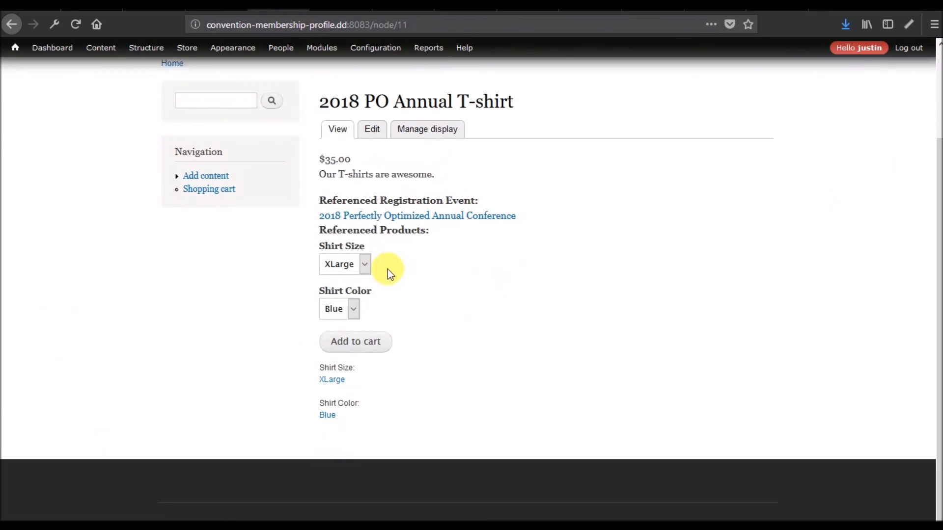
pyautogui.click(362, 265)
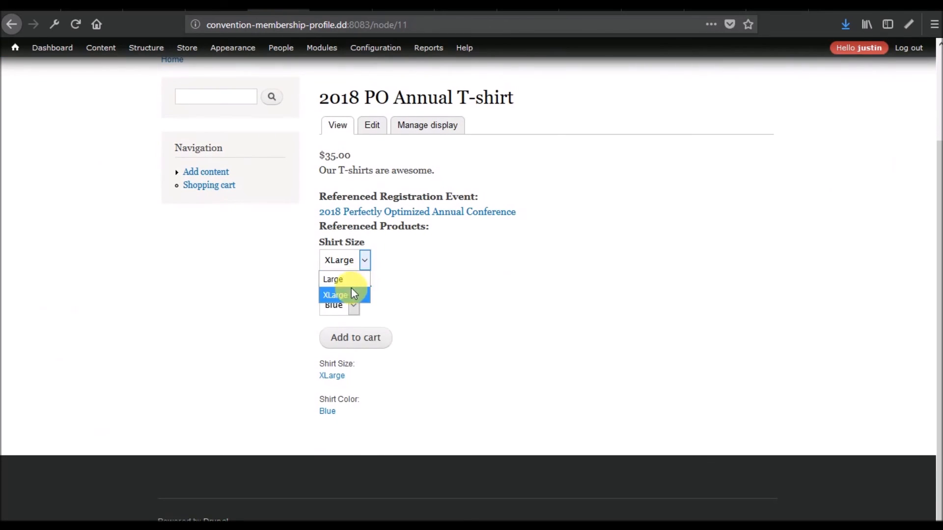
pyautogui.click(351, 280)
pyautogui.click(354, 305)
pyautogui.click(338, 337)
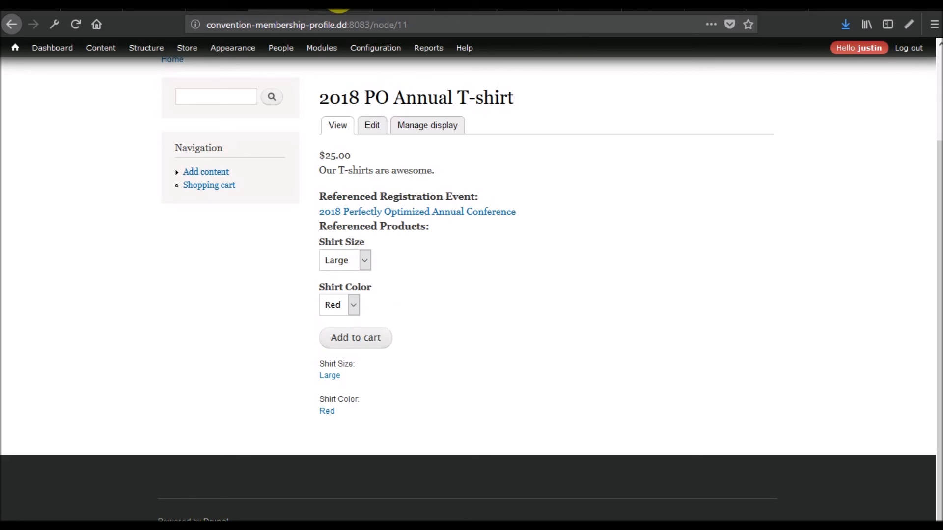
# Step: Compare the Shirt Size field's attribute settings with the size selector on the T-shirt product page
pyautogui.click(339, 6)
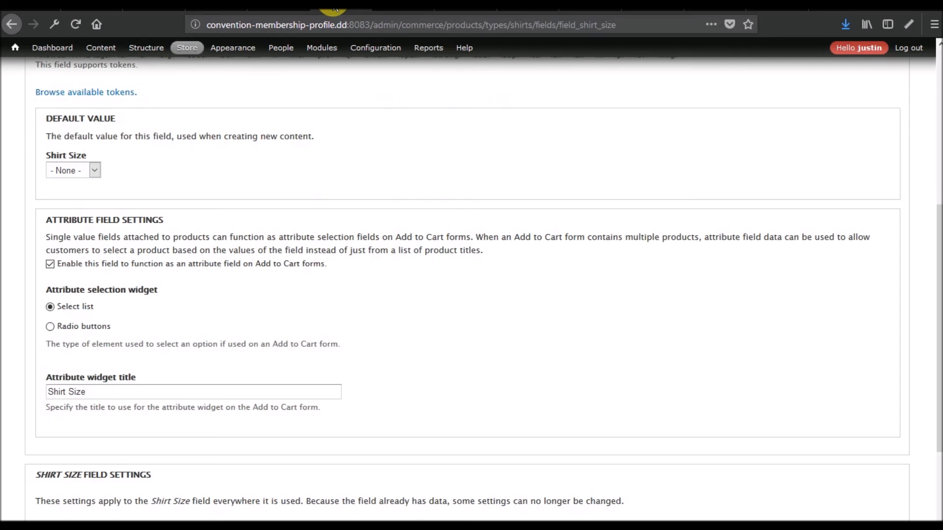
pyautogui.click(279, 11)
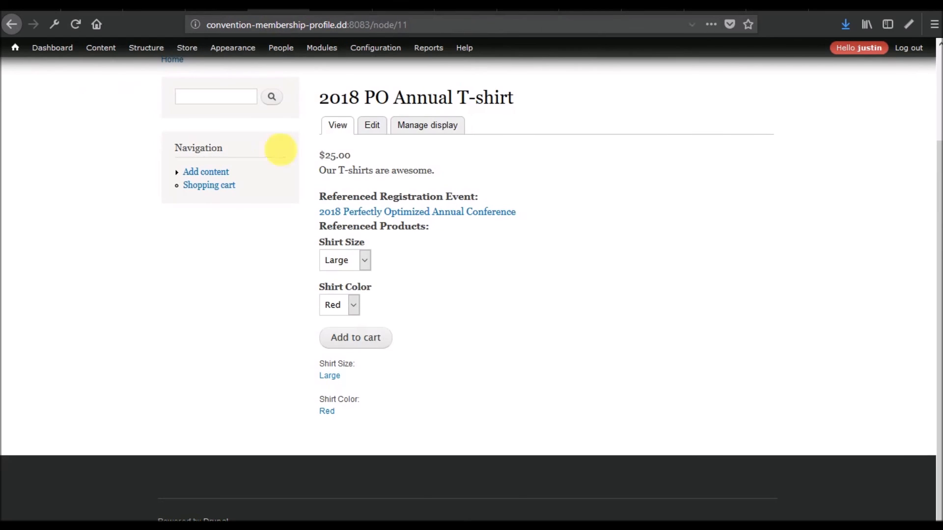
pyautogui.click(355, 11)
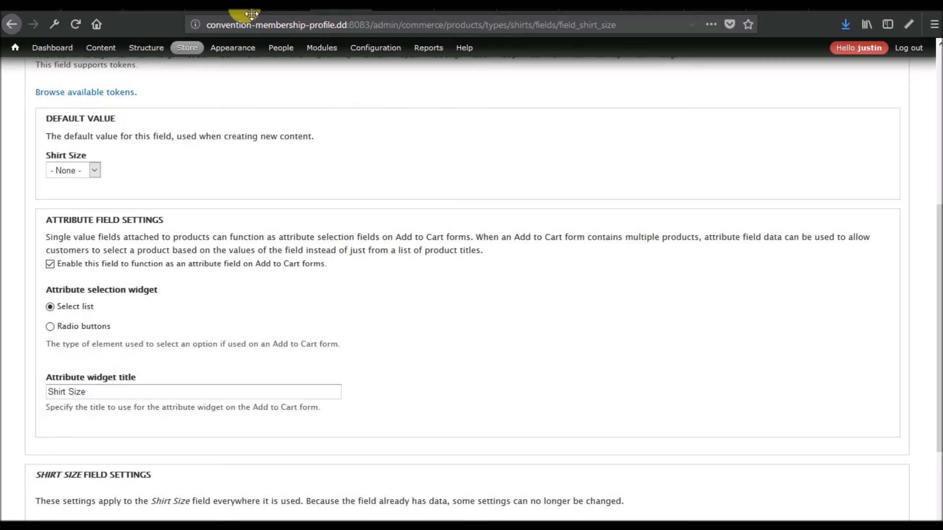
# Step: Switch to the Shirt Product Display's display settings and open the Shirts product type's field management from there
pyautogui.click(206, 9)
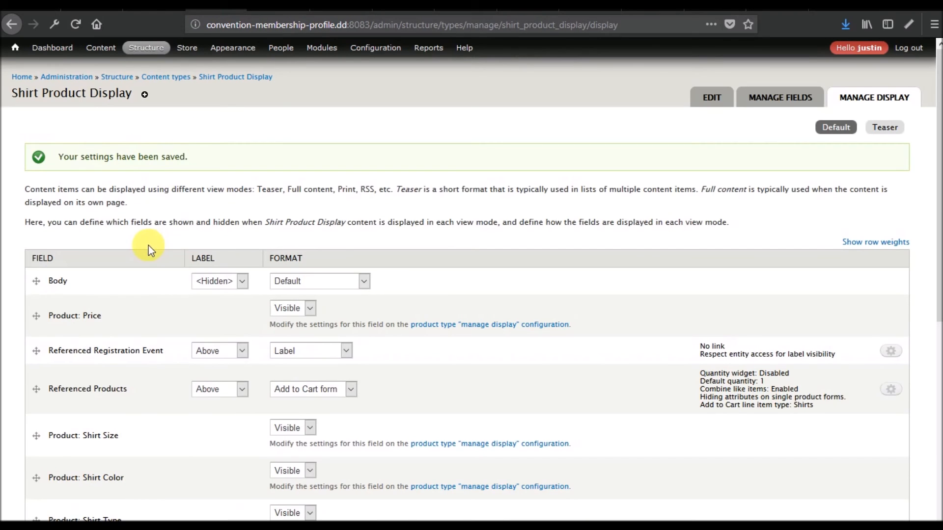
pyautogui.moveTo(190, 55)
pyautogui.moveTo(192, 95)
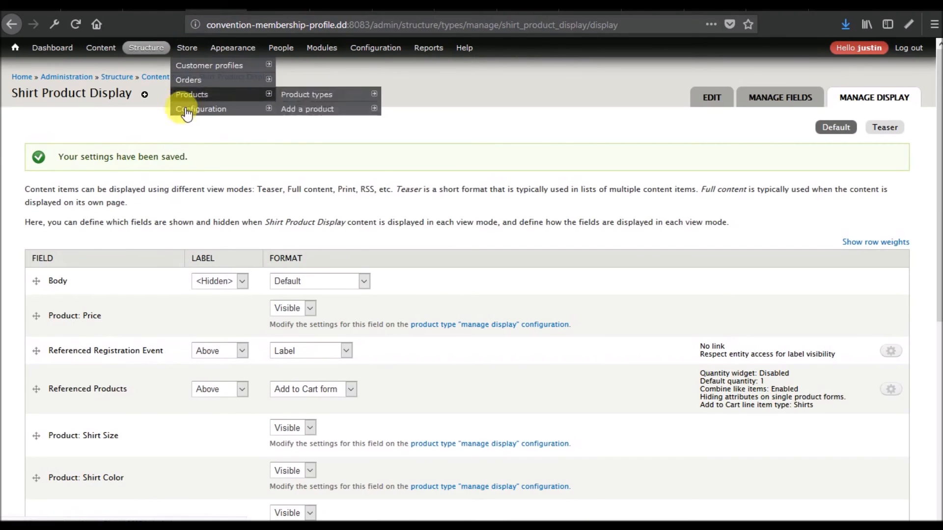
pyautogui.moveTo(346, 98)
pyautogui.moveTo(422, 167)
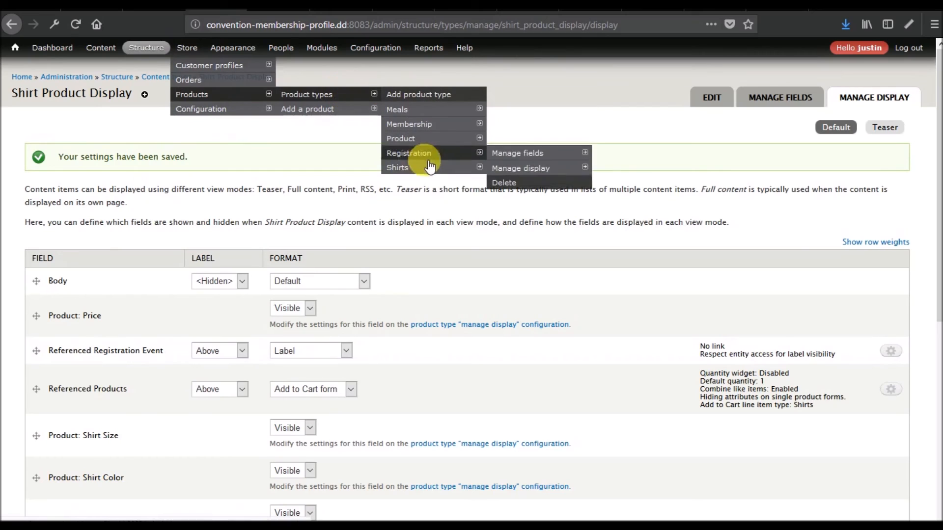
pyautogui.click(523, 168)
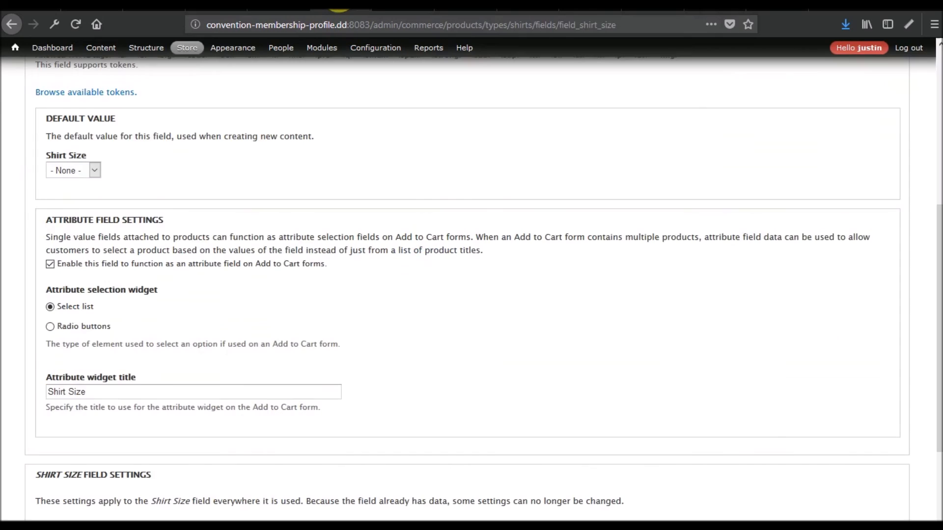
# Step: Return to the T-shirt product page and test the variation selection with shirt size XLarge and color Blue
pyautogui.click(291, 4)
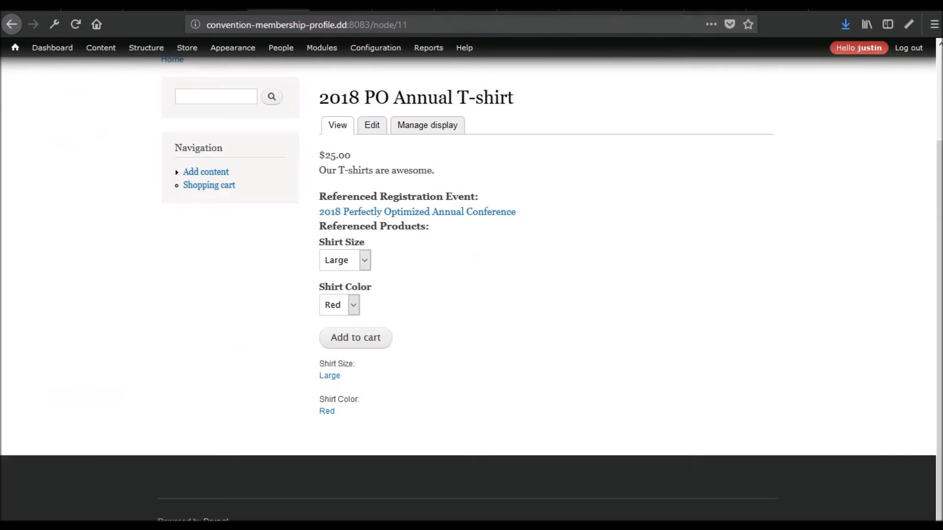
pyautogui.click(345, 297)
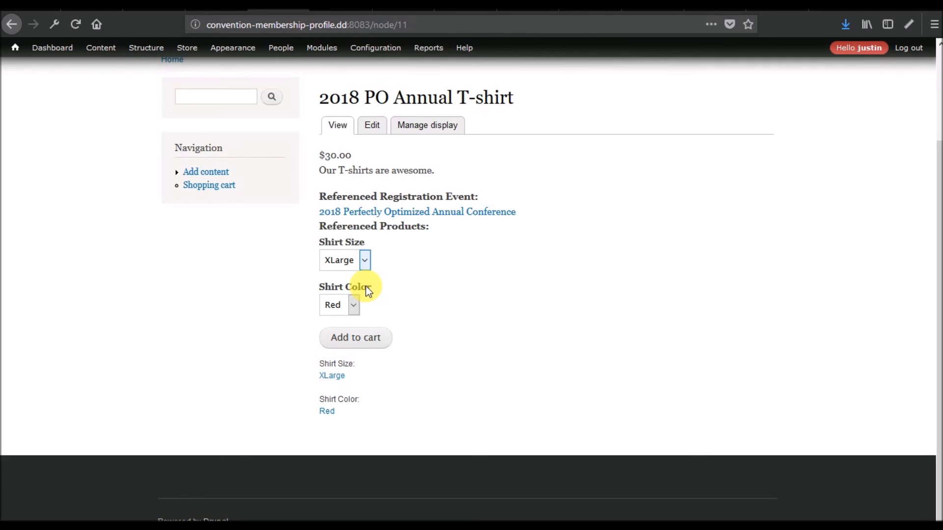
pyautogui.click(354, 305)
pyautogui.click(337, 325)
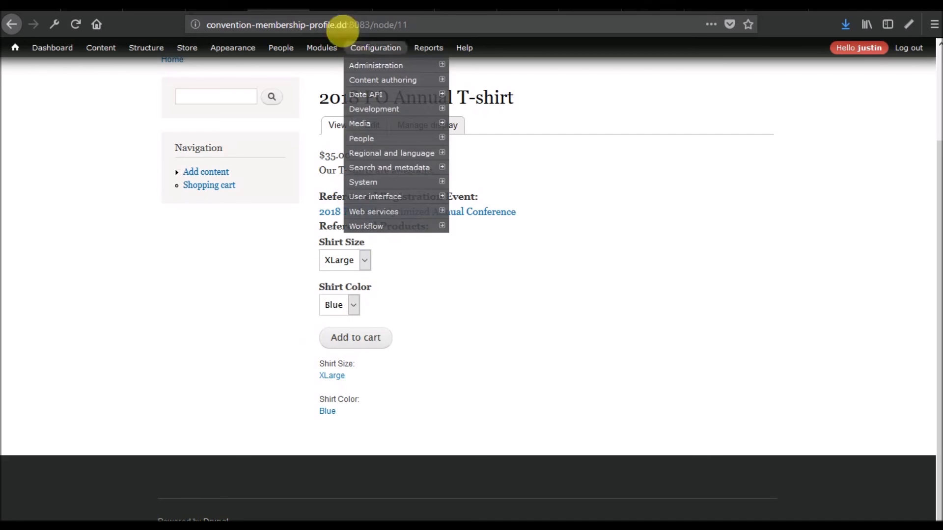
# Step: Open the 2018 PO Annual T-shirt for editing and look through its referenced shirt variations and body text
pyautogui.click(373, 126)
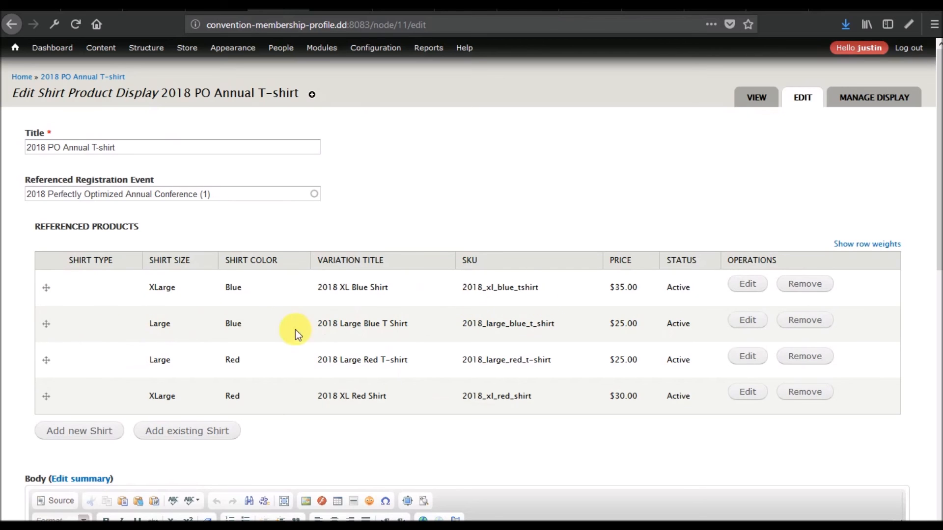
pyautogui.scroll(-10, 157, 331)
pyautogui.scroll(10, 161, 335)
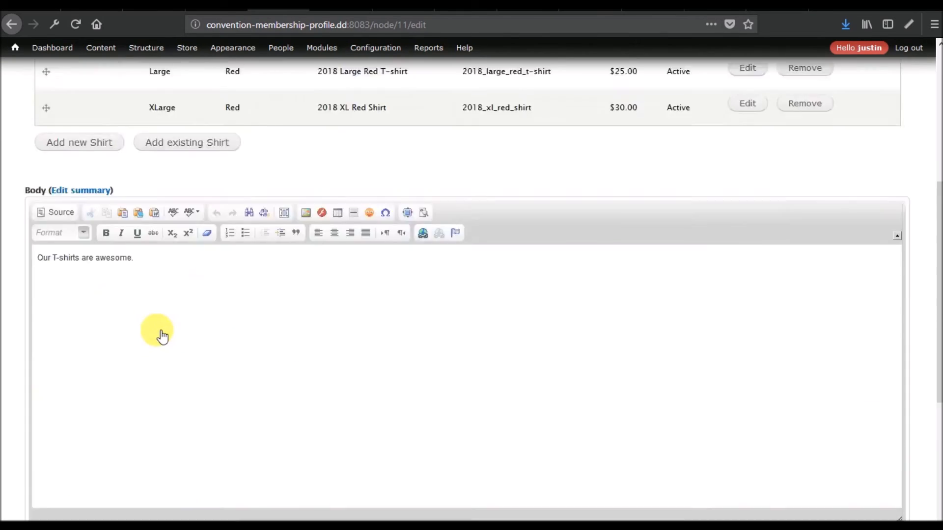